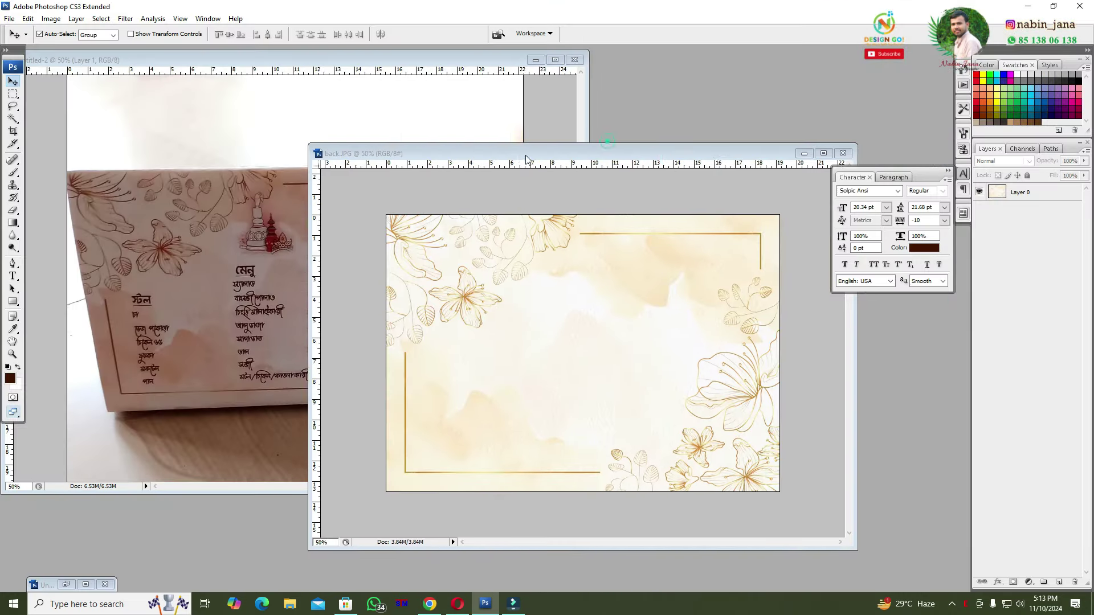
# Move the back.JPG window aside and bring the untitled-2 menu card photo to the front.
pyautogui.moveTo(526, 159); pyautogui.dragTo(514, 168)
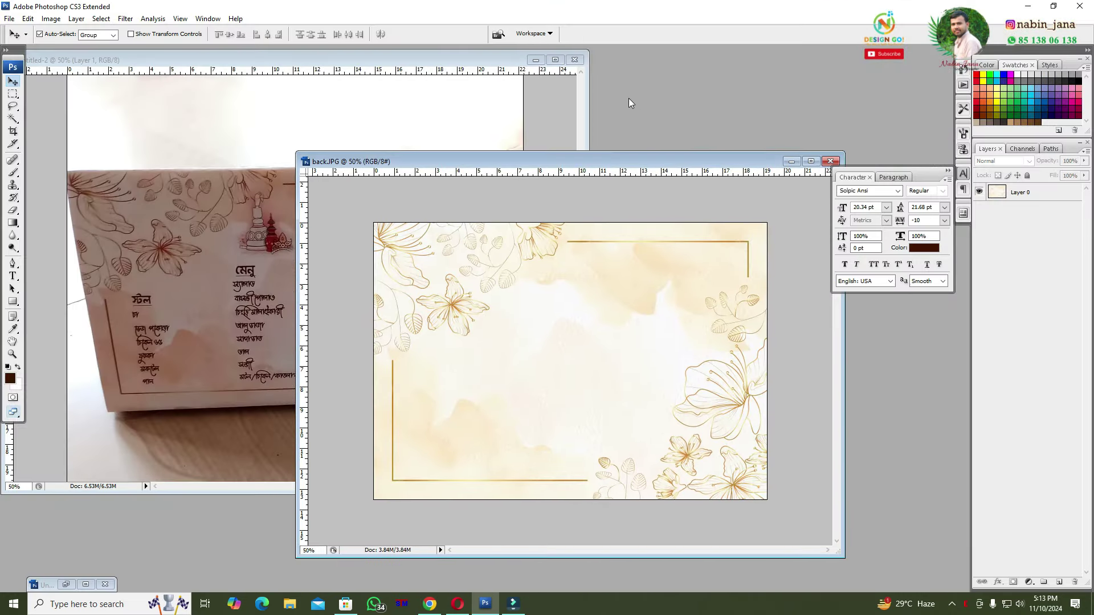
pyautogui.click(248, 187)
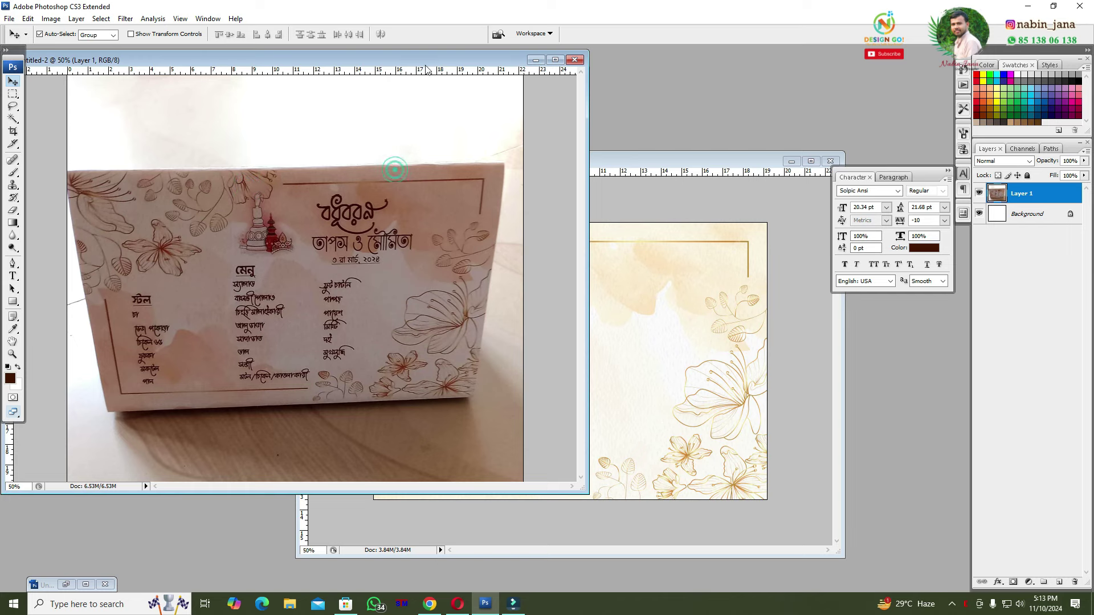
# Create a new document from the International Paper A4 preset at 300 ppi.
pyautogui.hotkey('ctrl', 'n')
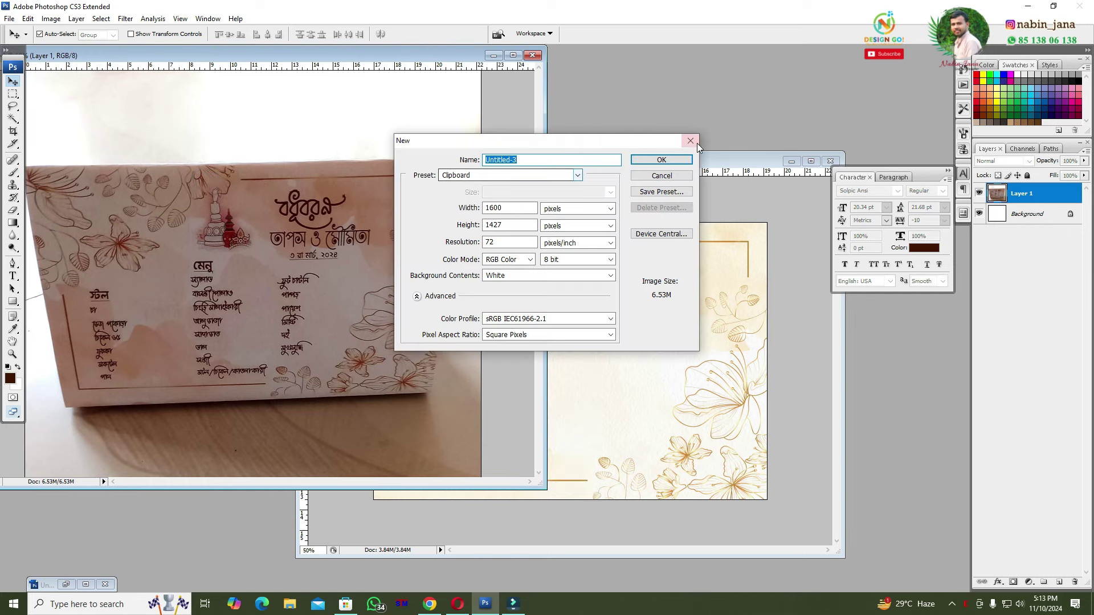
pyautogui.click(691, 140)
pyautogui.click(9, 18)
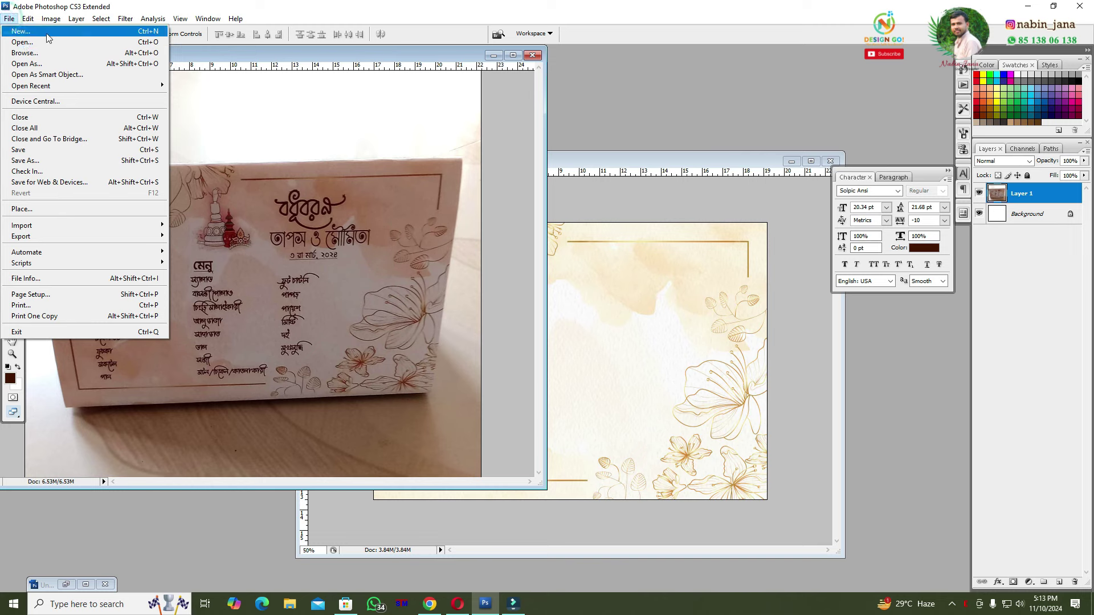
pyautogui.click(582, 111)
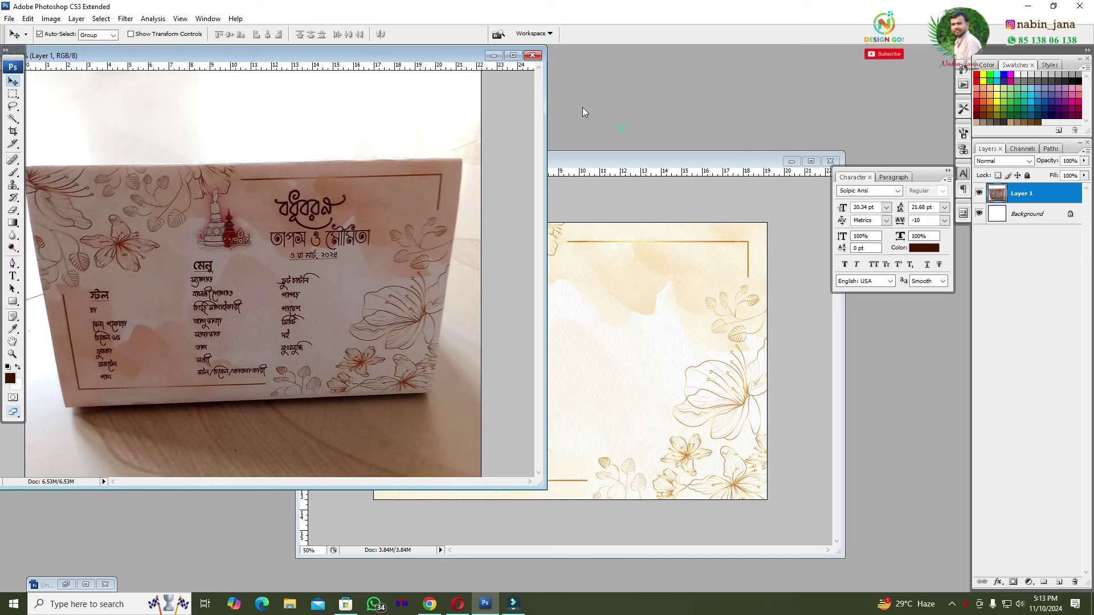
pyautogui.keyDown('ctrl'); pyautogui.doubleClick(652, 98); pyautogui.keyUp('ctrl')
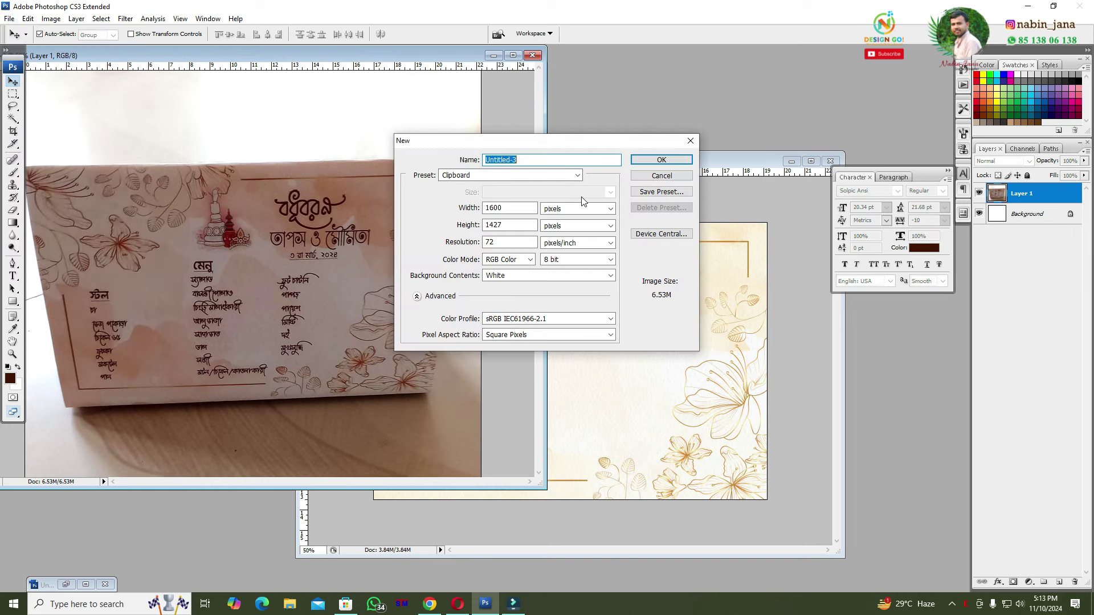
pyautogui.click(565, 178)
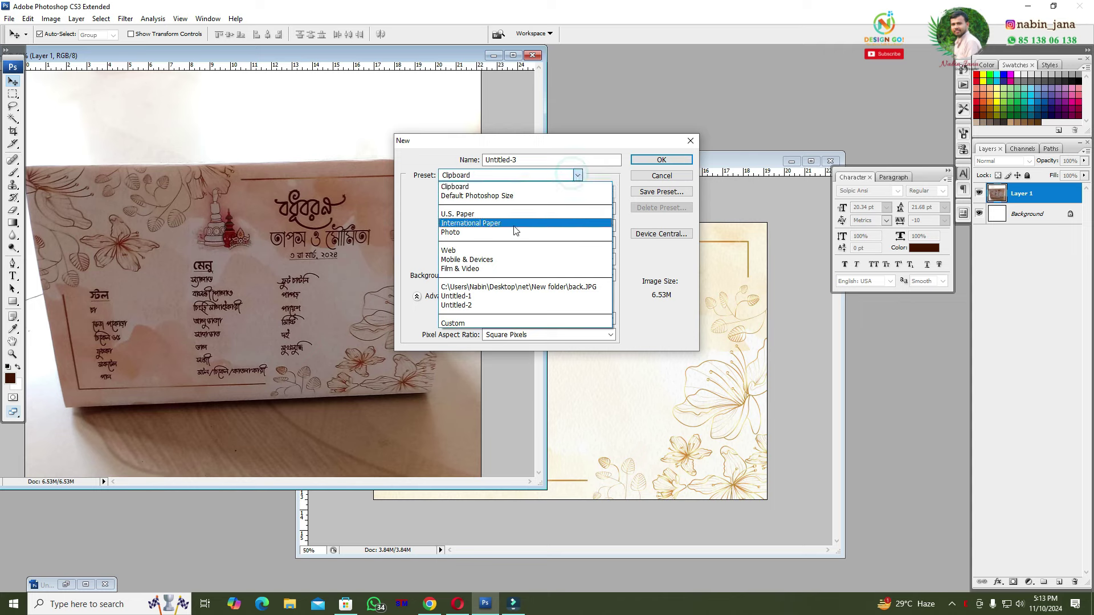
pyautogui.click(515, 222)
pyautogui.click(562, 192)
pyautogui.click(562, 192)
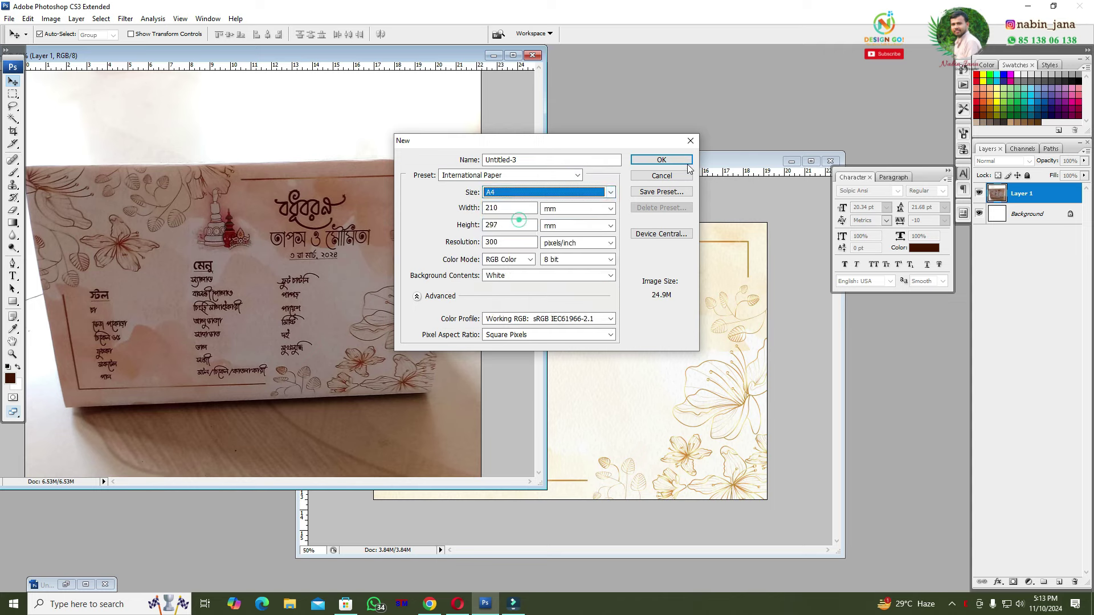
pyautogui.click(684, 162)
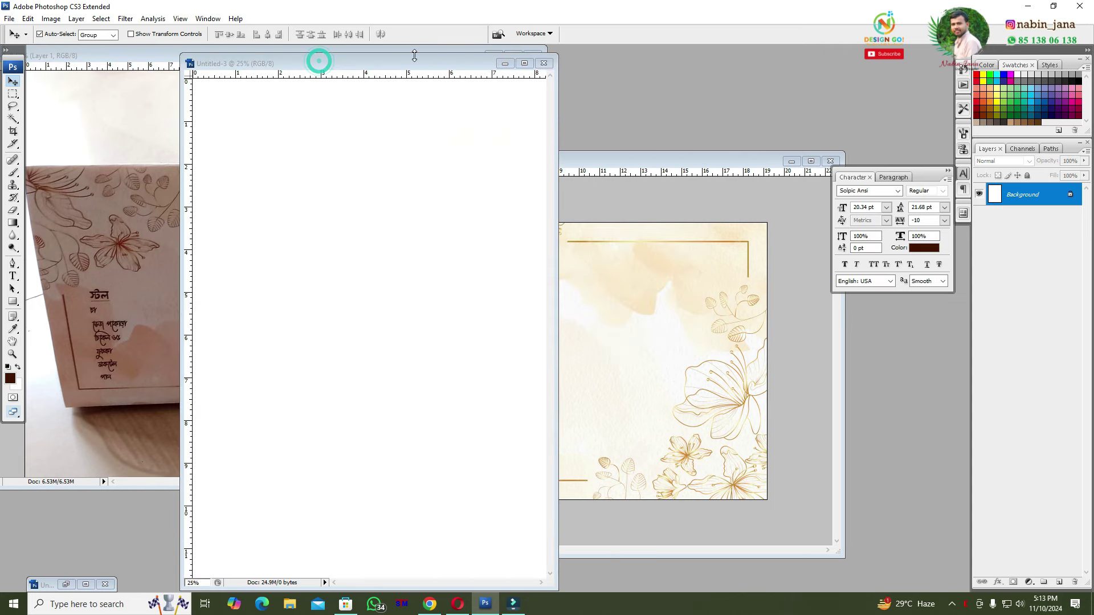
# Convert the new A4 page to CMYK Color mode and zoom out.
pyautogui.click(51, 19)
pyautogui.moveTo(58, 32)
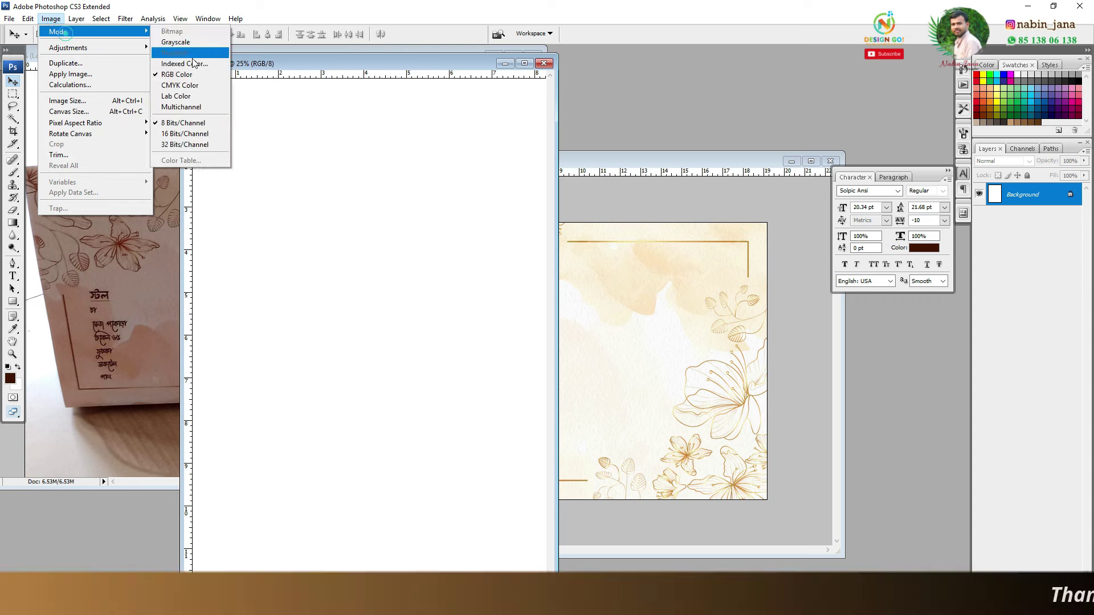
pyautogui.click(173, 81)
pyautogui.moveTo(349, 69); pyautogui.dragTo(390, 66)
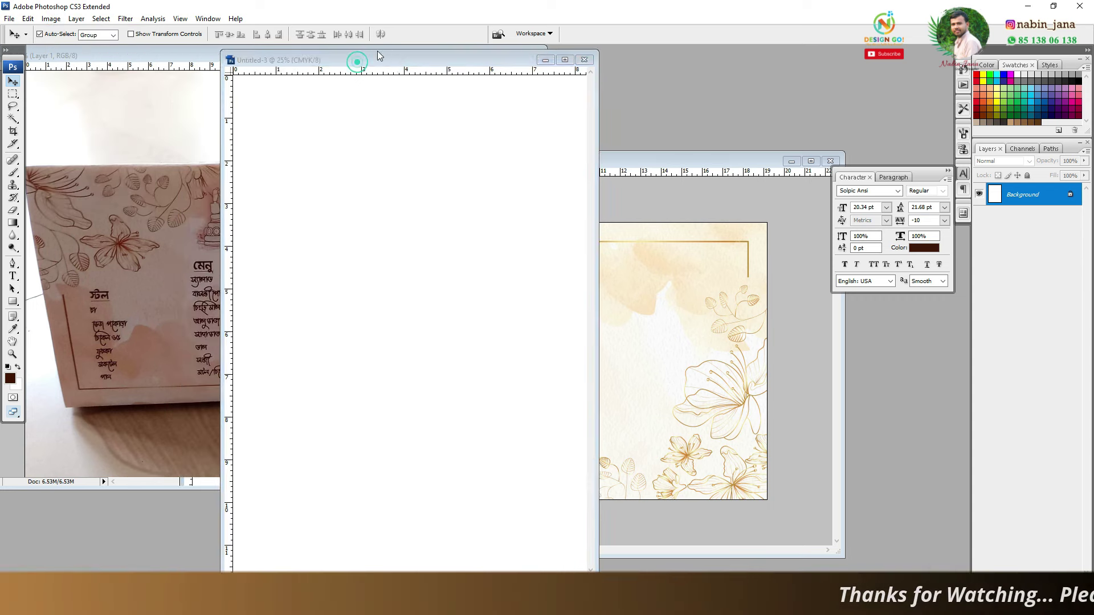
pyautogui.hotkey('ctrl', '-')
# Move the back.JPG window aside and convert the A4 page's Background into Layer 0.
pyautogui.click(728, 246)
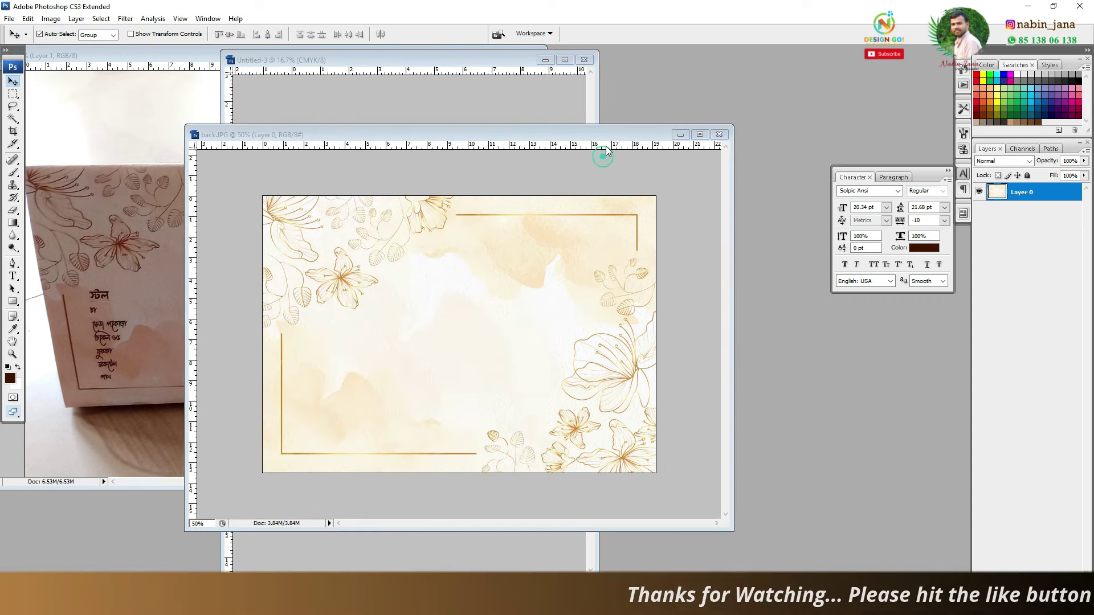
pyautogui.moveTo(601, 164); pyautogui.dragTo(732, 159)
pyautogui.click(473, 60)
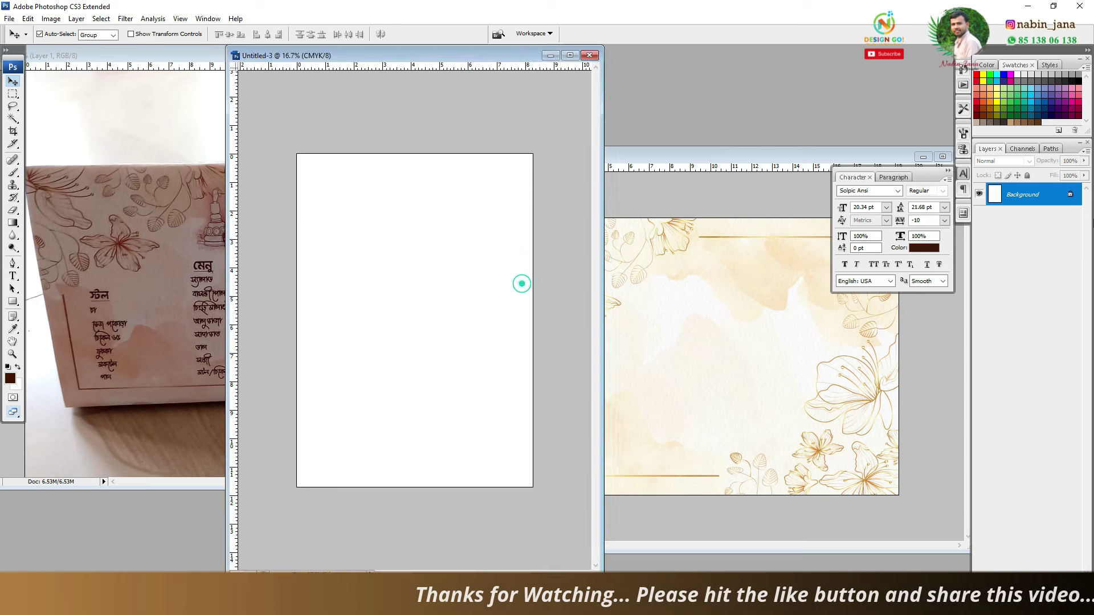
pyautogui.hotkey('ctrl', 'shift', 'n')
pyautogui.press('Return')
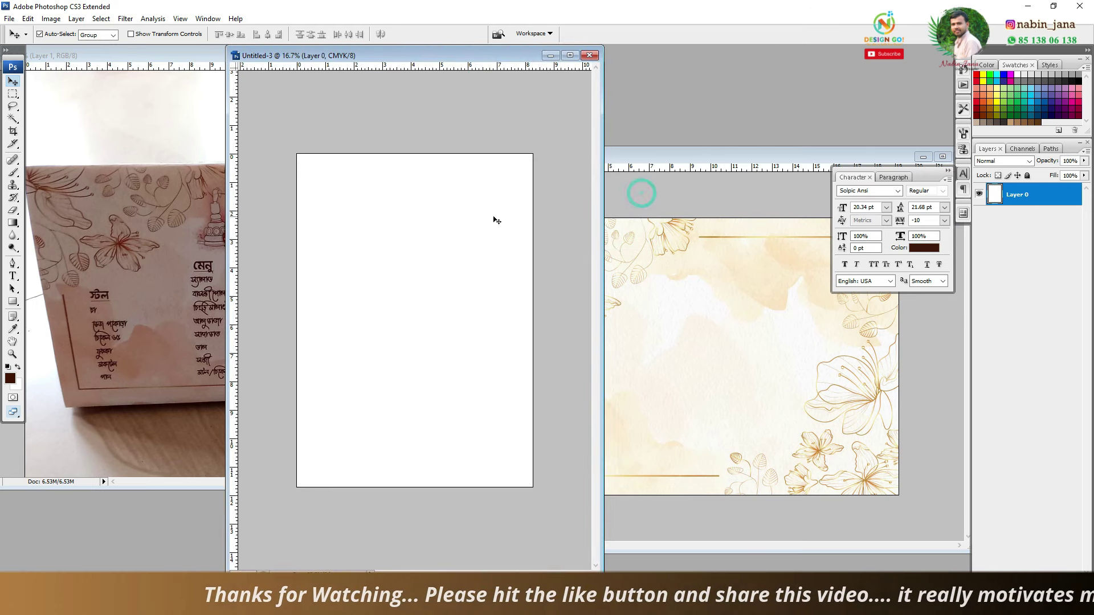
# Place vertical and horizontal guides at the page centre using the transform handles.
pyautogui.hotkey('ctrl', 't')
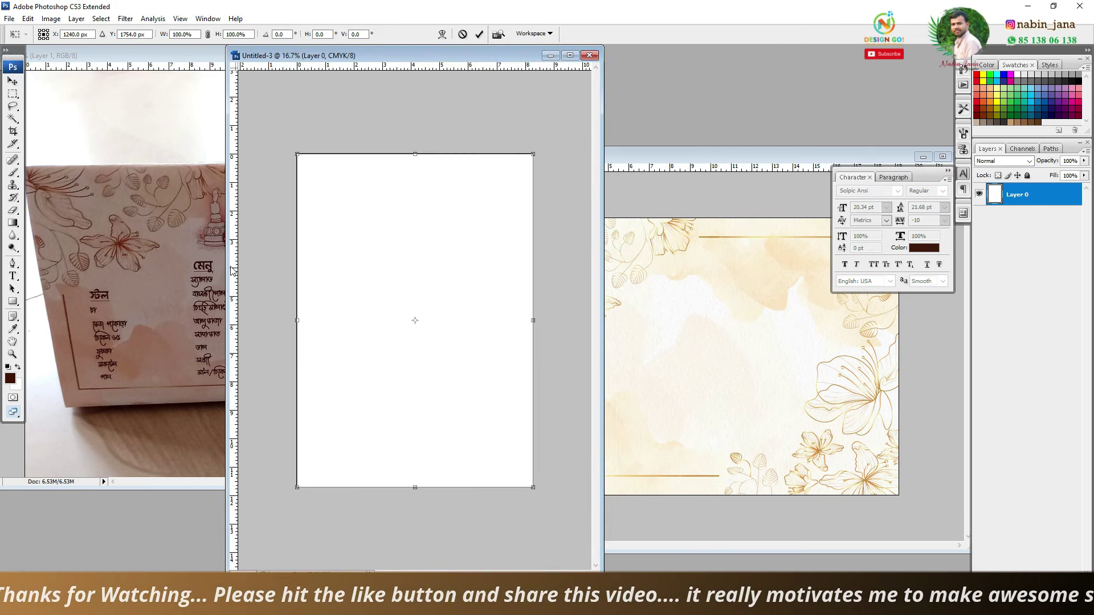
pyautogui.moveTo(276, 267); pyautogui.dragTo(416, 266)
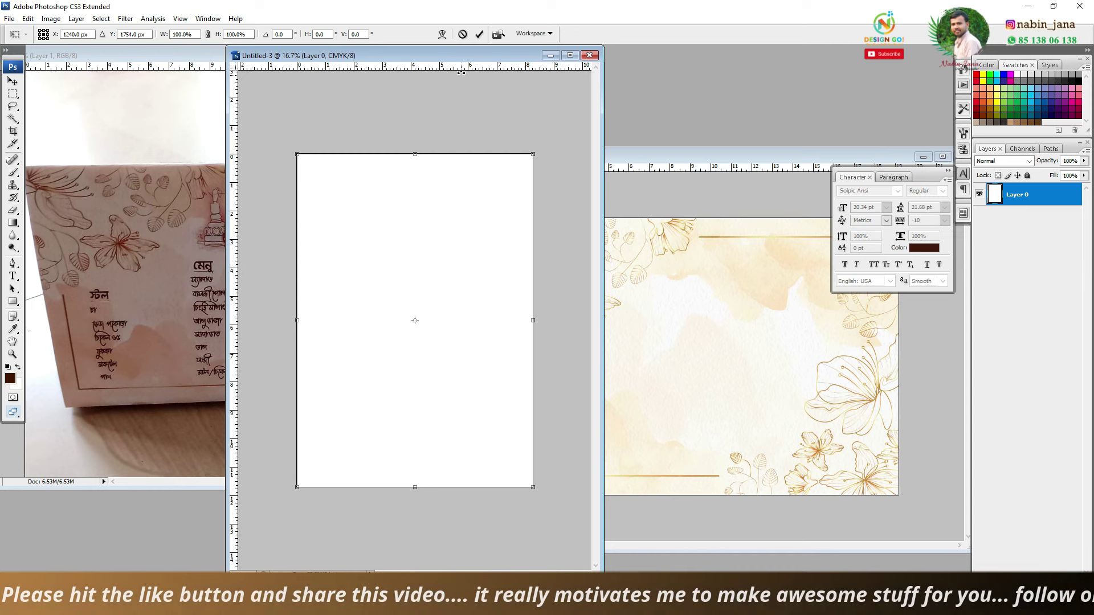
pyautogui.moveTo(461, 66); pyautogui.dragTo(439, 322)
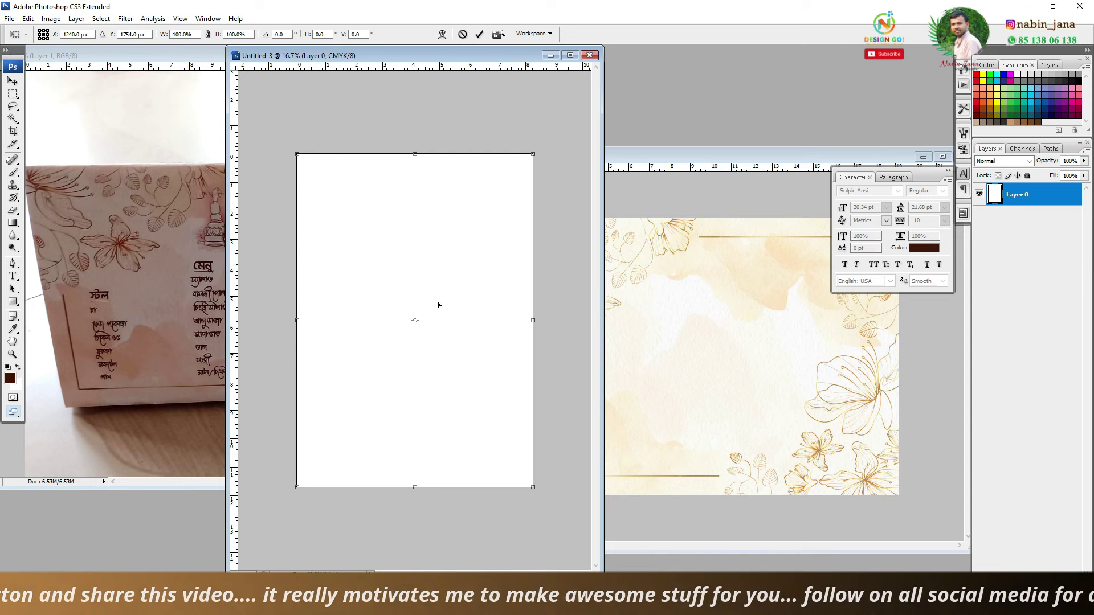
pyautogui.press('Return')
# Maximize the A4 page window and make the guides visible.
pyautogui.click(570, 55)
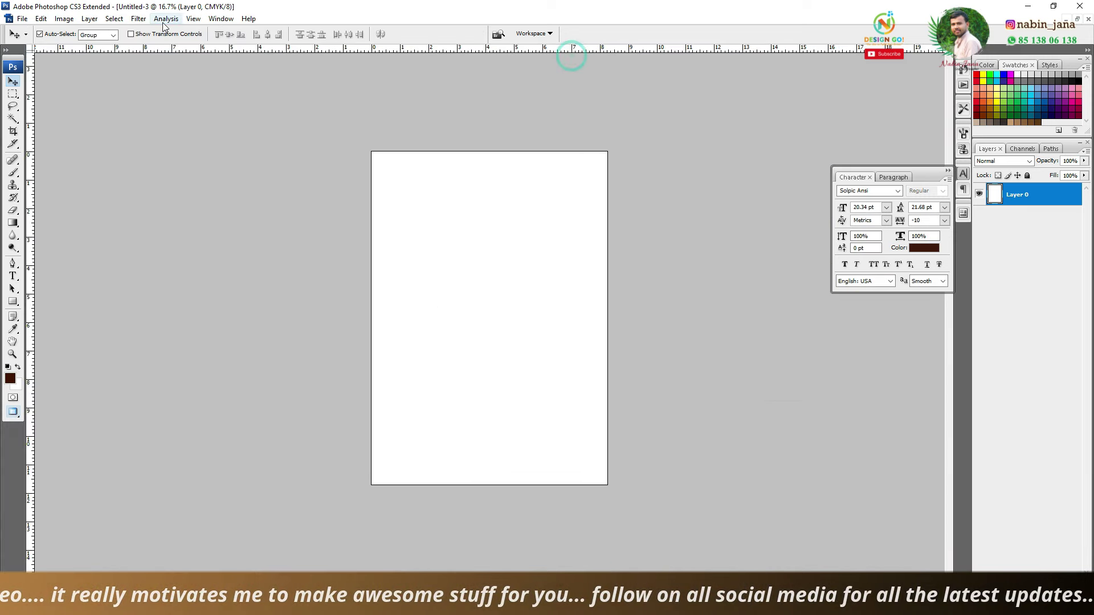
pyautogui.click(193, 19)
pyautogui.moveTo(241, 176)
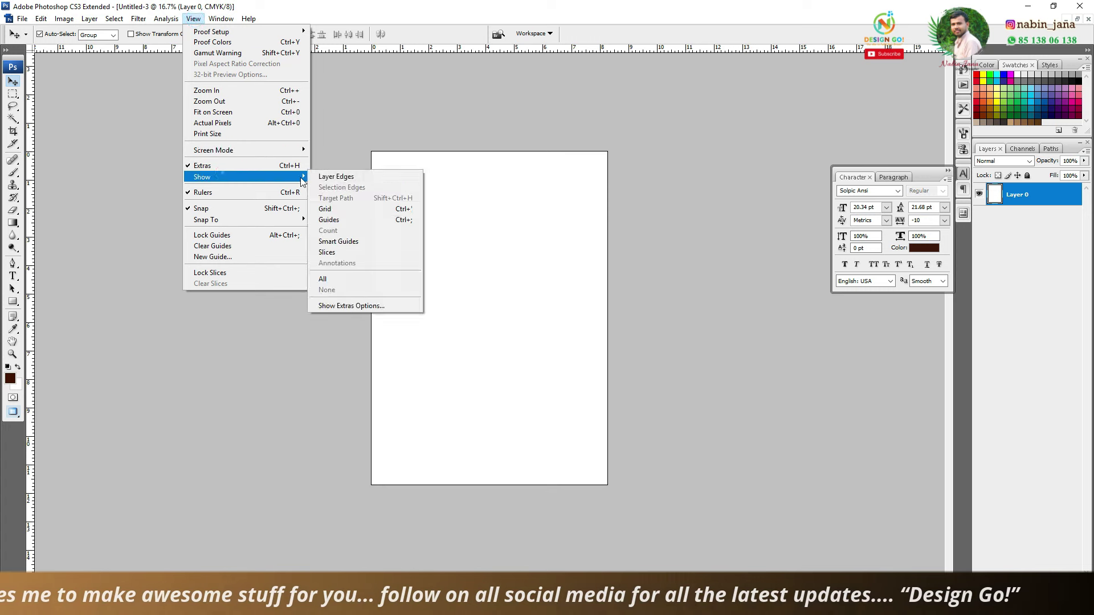
pyautogui.click(346, 220)
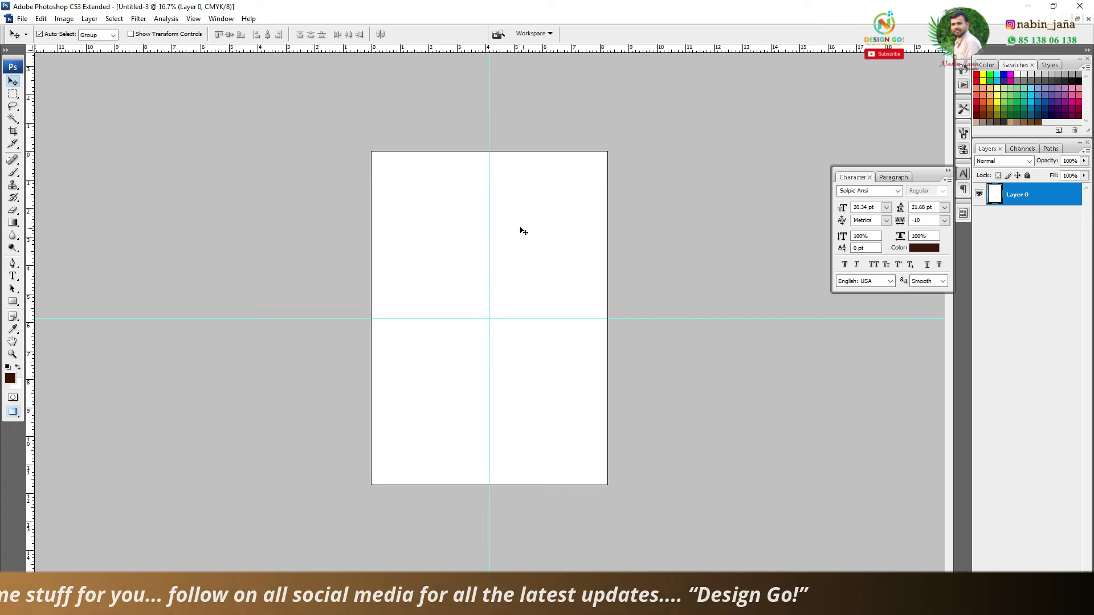
# Drag back.JPG into the A4 page, left-aligned below the horizontal guide.
pyautogui.moveTo(552, 264); pyautogui.dragTo(377, 335)
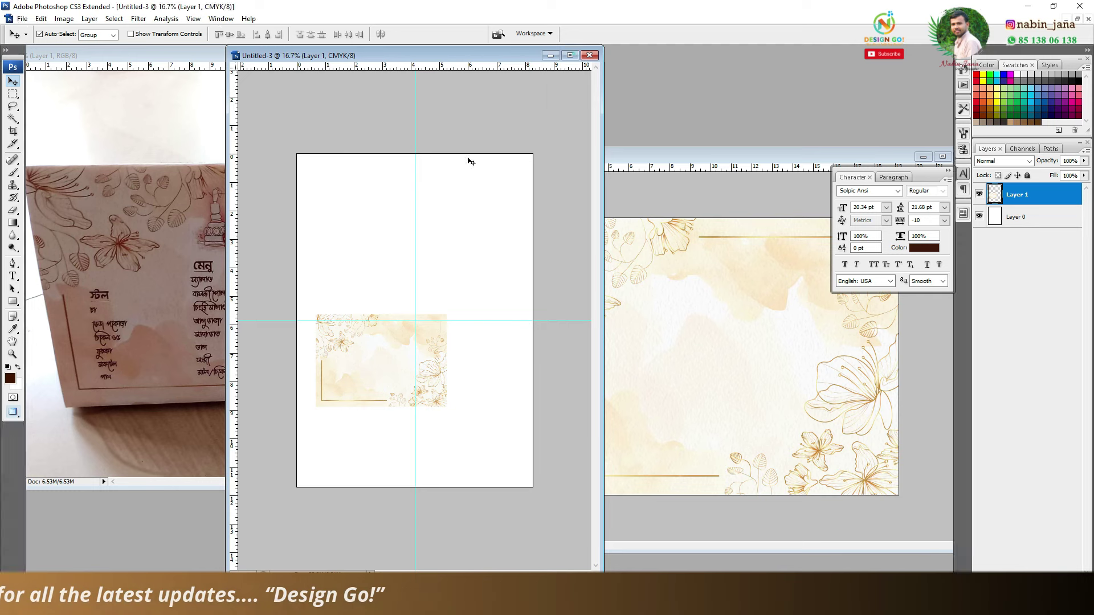
pyautogui.click(570, 54)
pyautogui.click(438, 350)
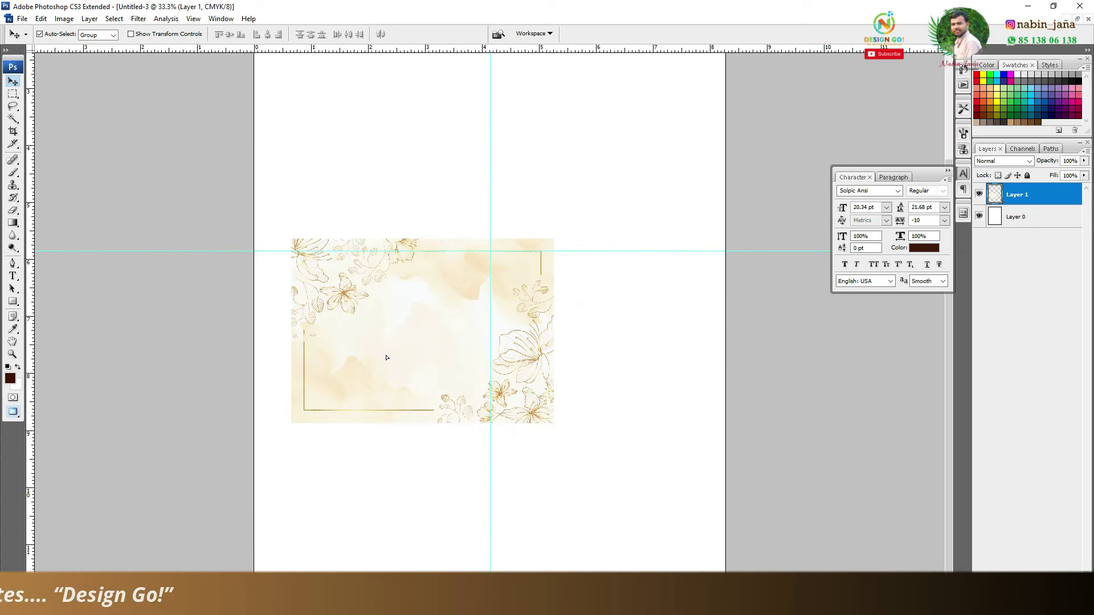
pyautogui.moveTo(384, 342); pyautogui.dragTo(346, 354)
# Free Transform the floral layer to stretch across the page's lower half.
pyautogui.hotkey('ctrl', 't')
pyautogui.moveTo(516, 436); pyautogui.dragTo(792, 492)
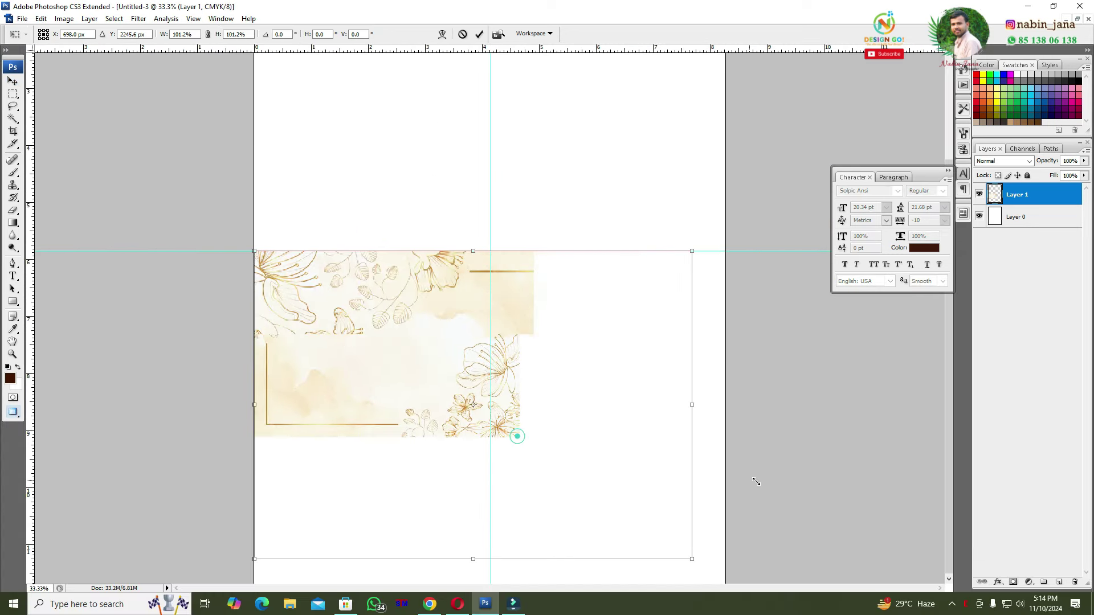
pyautogui.press('Return')
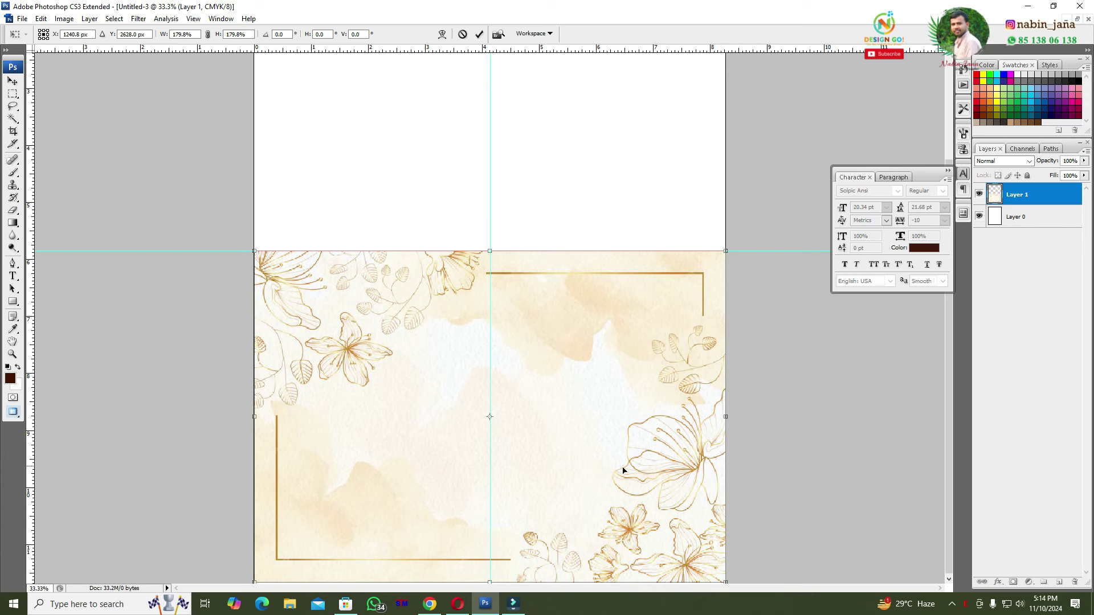
pyautogui.hotkey('ctrl', '-')
pyautogui.hotkey('ctrl', '-')
pyautogui.press('Return')
pyautogui.hotkey('ctrl', '+')
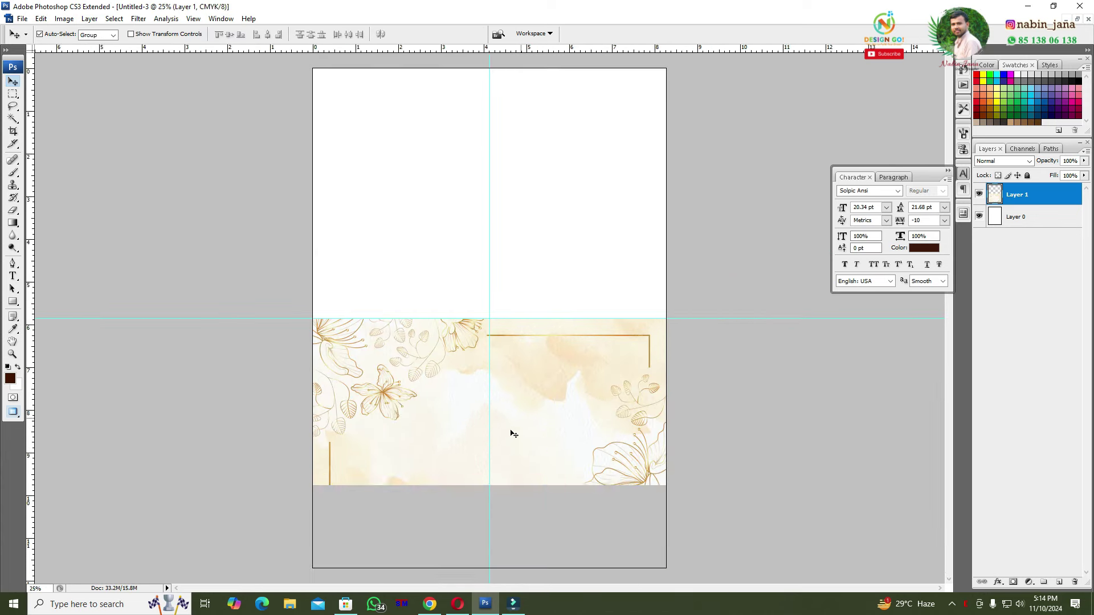
pyautogui.hotkey('ctrl', '+')
pyautogui.scroll(-1, 541, 399)
# Deepen the floral layer's darker tones with a Levels adjustment.
pyautogui.hotkey('ctrl', 'l')
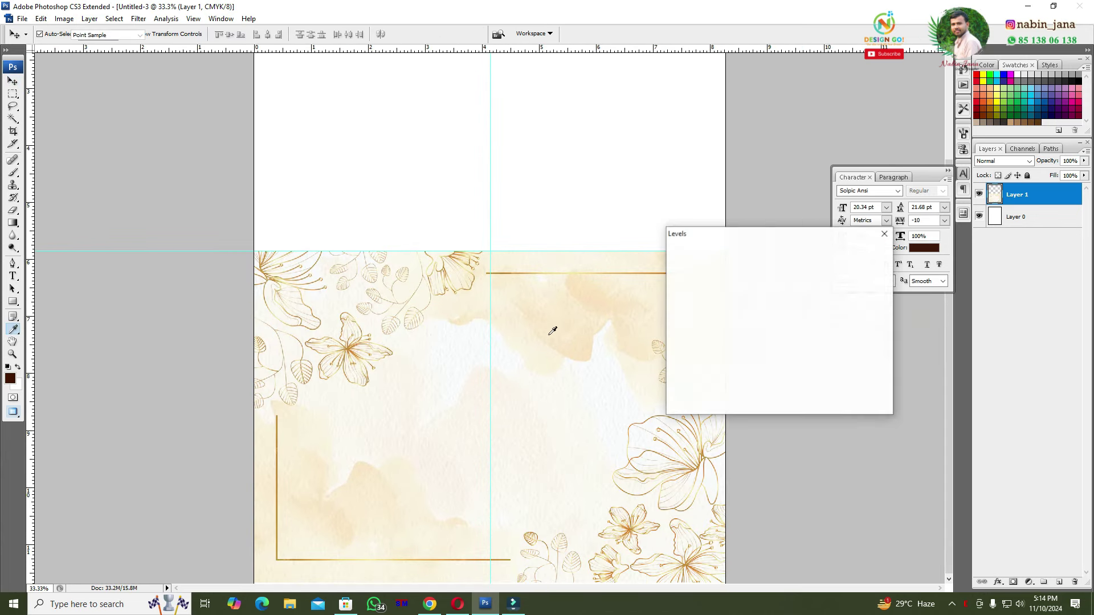
pyautogui.moveTo(699, 340); pyautogui.dragTo(716, 340)
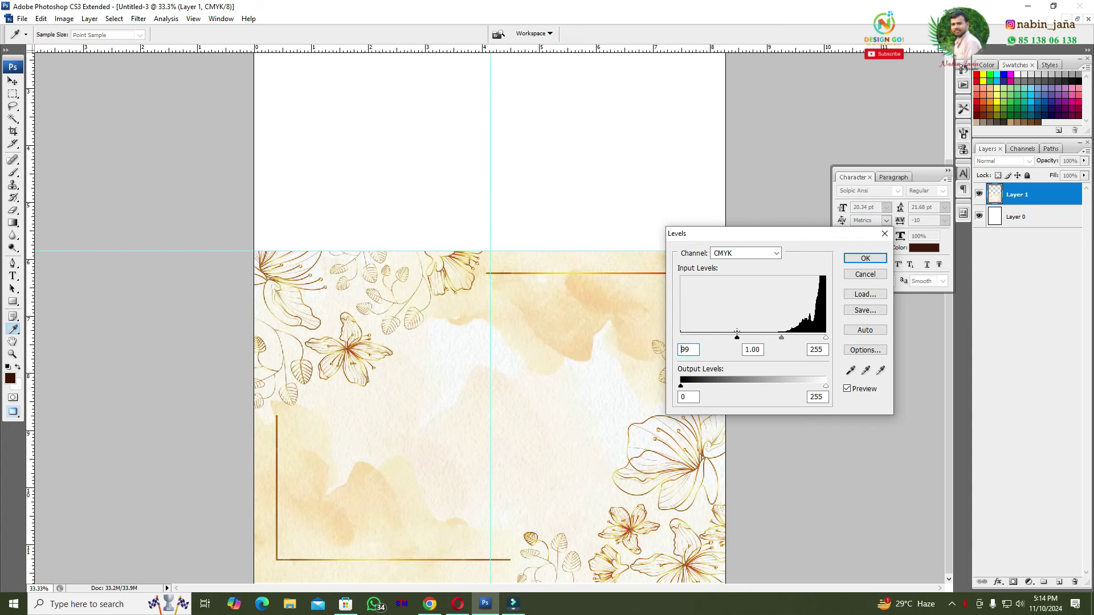
pyautogui.click(865, 259)
pyautogui.hotkey('ctrl', '-')
pyautogui.hotkey('ctrl', '-')
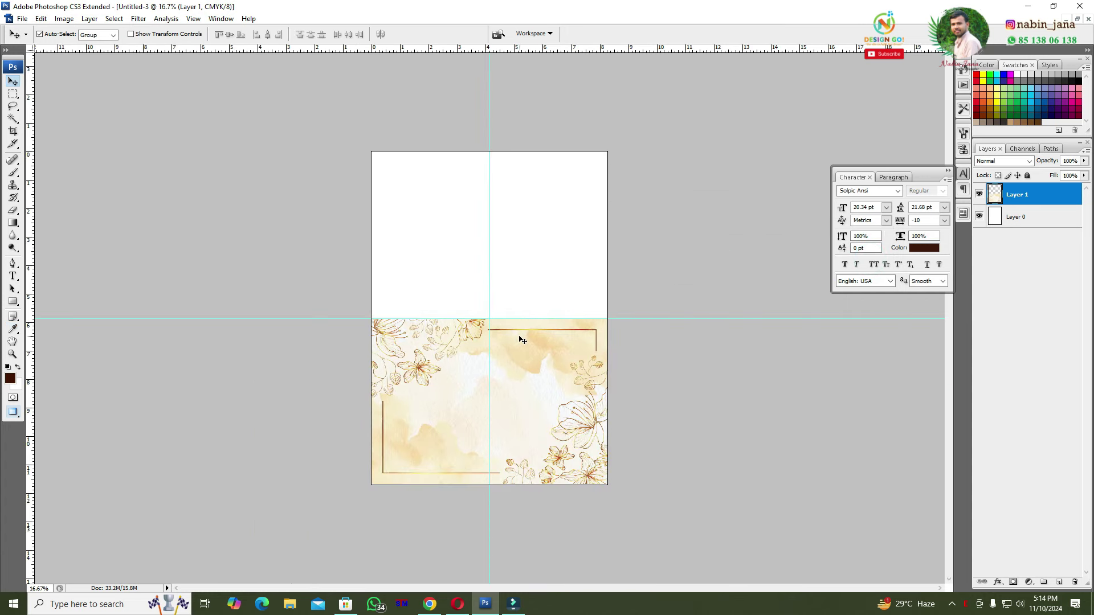
pyautogui.hotkey('ctrl', 't')
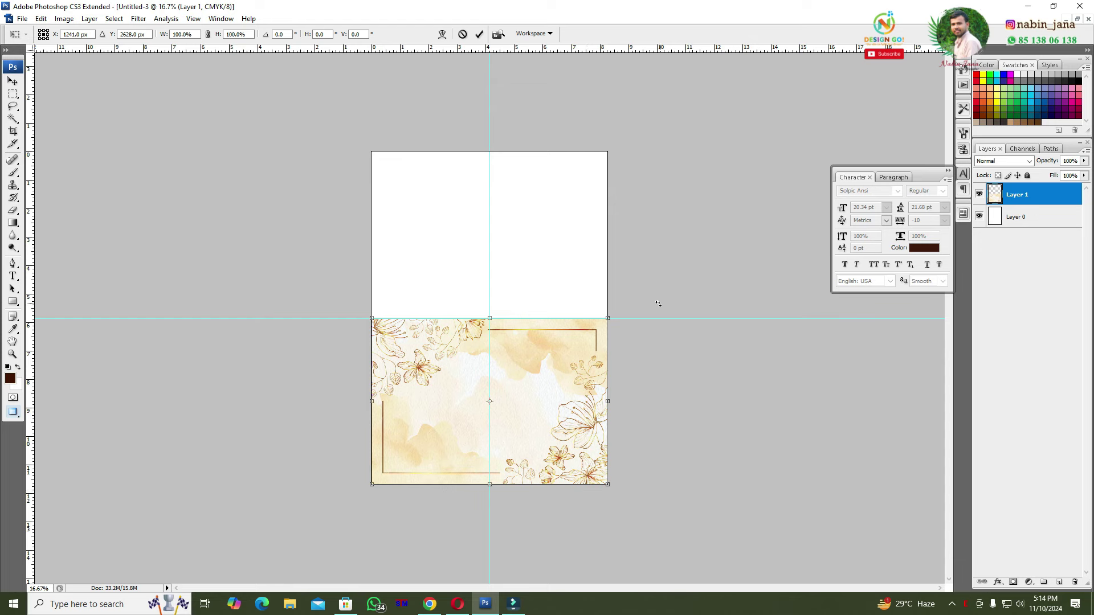
pyautogui.press('Return')
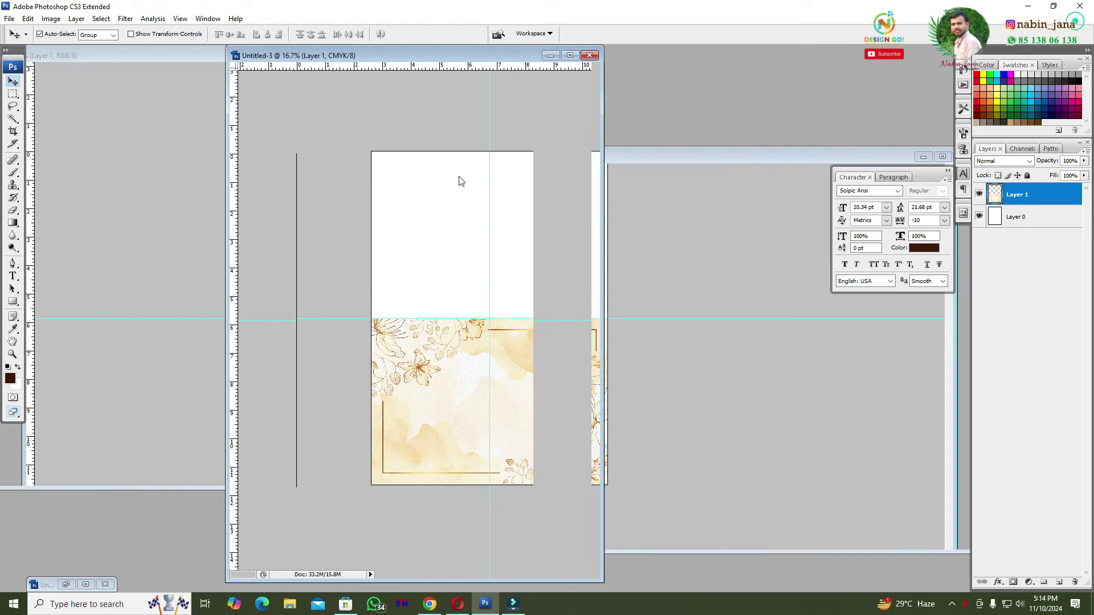
# Maximize the card, select Layer 1 and raise its bottom edge to about 87% height.
pyautogui.click(195, 266)
pyautogui.click(570, 312)
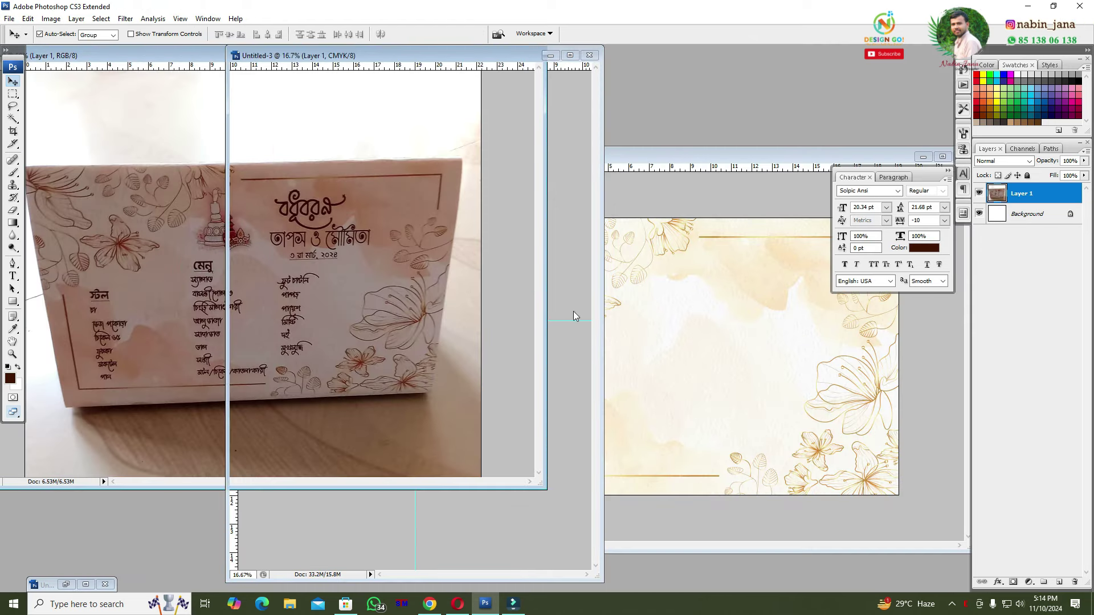
pyautogui.click(566, 59)
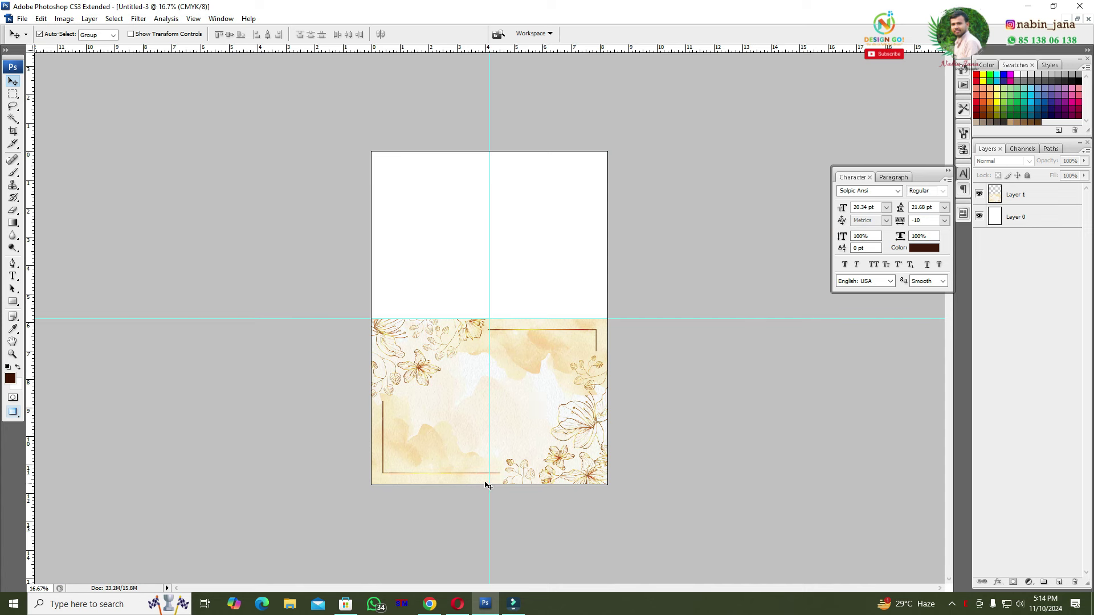
pyautogui.click(525, 444)
pyautogui.hotkey('ctrl', 't')
pyautogui.moveTo(489, 485); pyautogui.dragTo(496, 461)
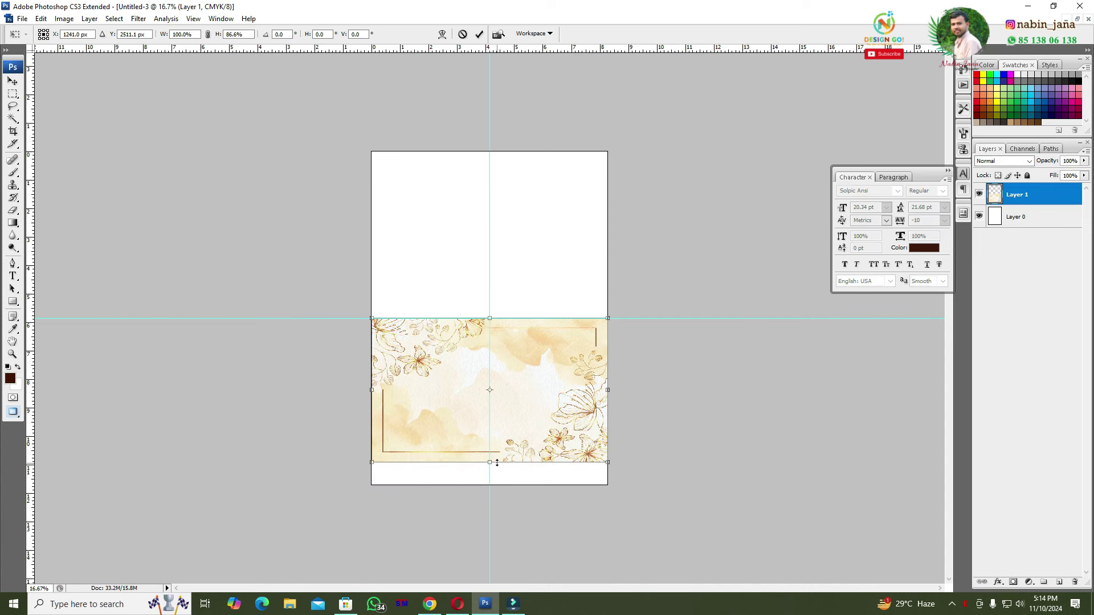
pyautogui.press('Return')
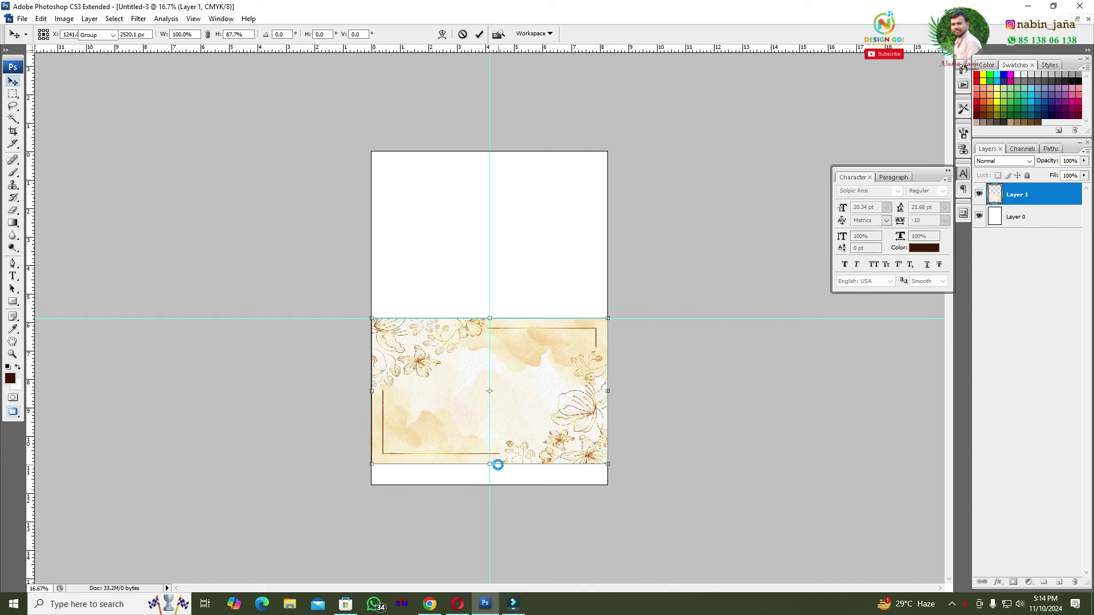
pyautogui.hotkey('ctrl', '+')
pyautogui.hotkey('ctrl', '+')
pyautogui.moveTo(545, 427); pyautogui.dragTo(559, 352)
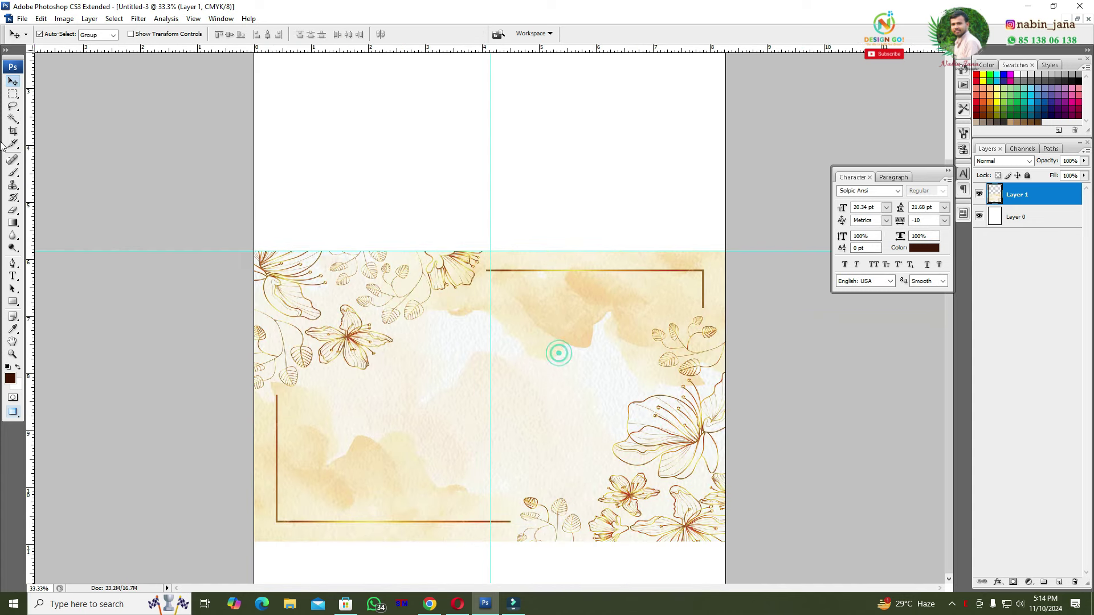
# Copy a marquee-selected watercolour patch onto its own layer and move it lower.
pyautogui.moveTo(14, 95); pyautogui.dragTo(46, 92)
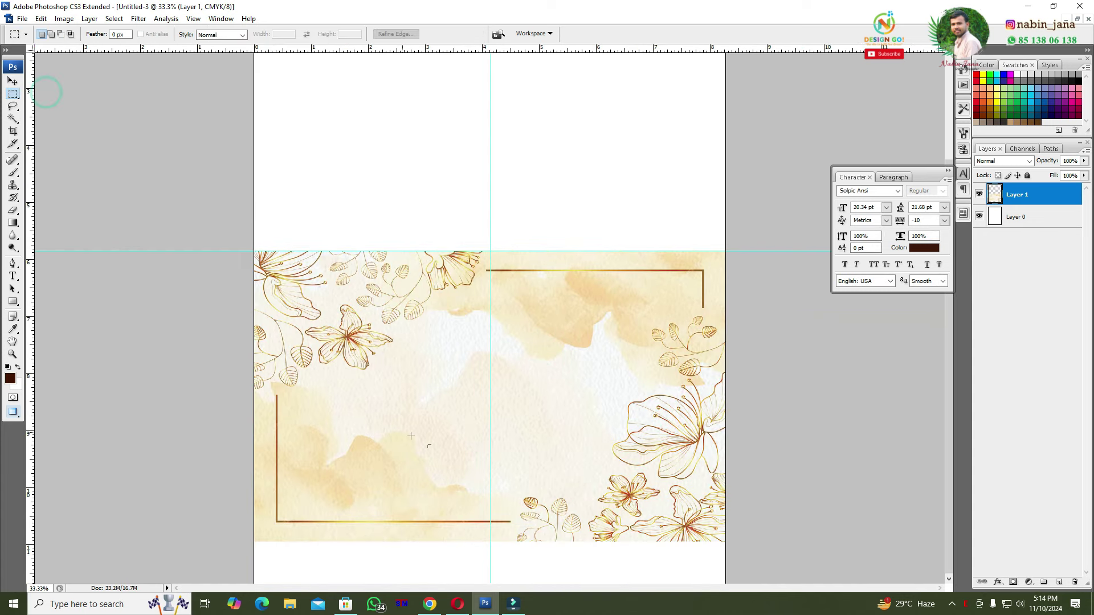
pyautogui.click(302, 377)
pyautogui.moveTo(613, 489); pyautogui.dragTo(593, 493)
pyautogui.hotkey('ctrl', 'j')
pyautogui.click(13, 82)
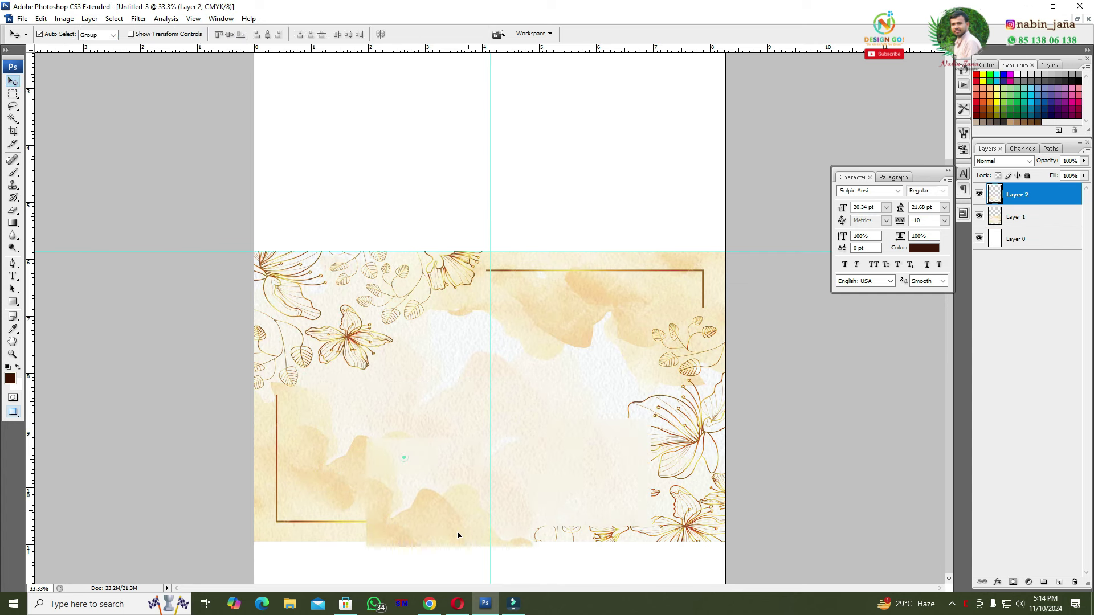
pyautogui.moveTo(458, 531); pyautogui.dragTo(369, 519)
# Flip the patch vertically and stretch it across the full width of the bottom strip.
pyautogui.hotkey('ctrl', 't')
pyautogui.rightClick(408, 508)
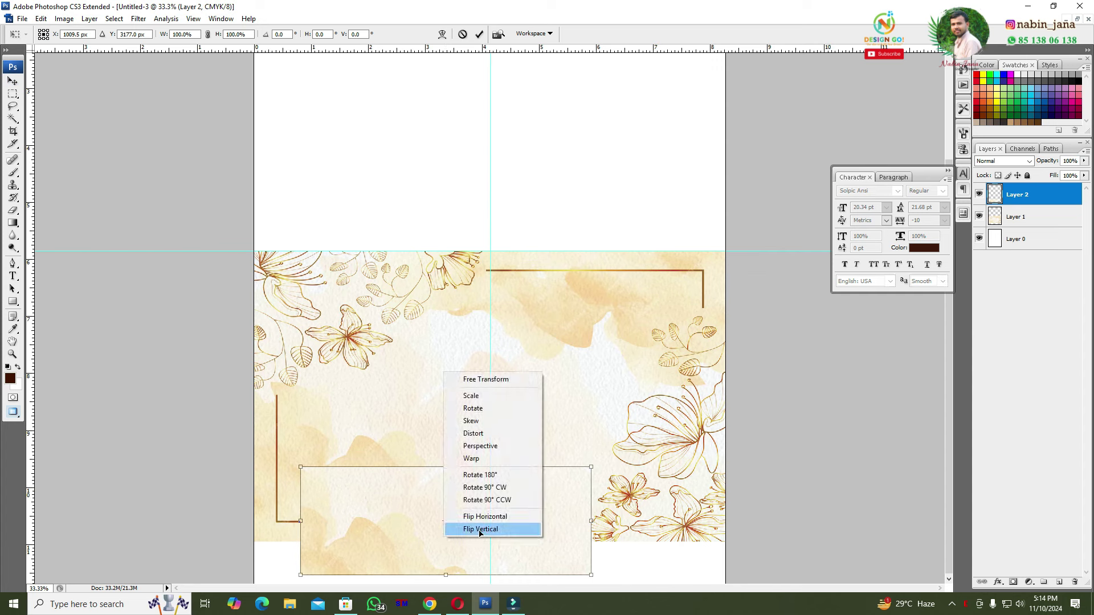
pyautogui.click(484, 564)
pyautogui.moveTo(479, 527)
pyautogui.mouseDown()
pyautogui.moveTo(447, 571)
pyautogui.moveTo(391, 563)
pyautogui.mouseUp()
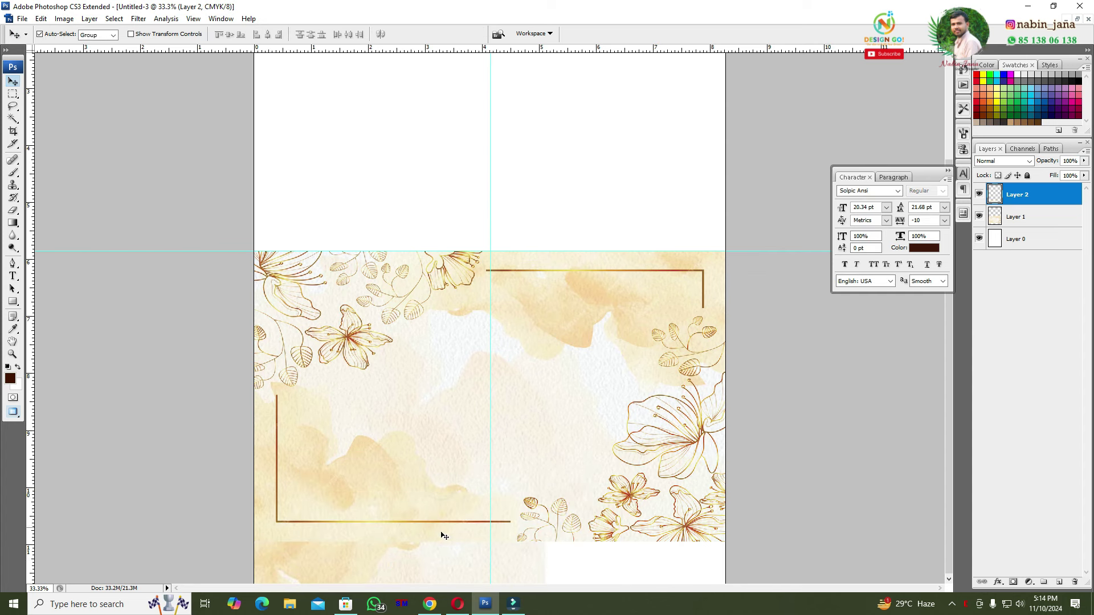
pyautogui.hotkey('ctrl', 't')
pyautogui.moveTo(546, 562); pyautogui.dragTo(747, 558)
pyautogui.moveTo(653, 541); pyautogui.dragTo(643, 527)
pyautogui.press('Return')
pyautogui.hotkey('ctrl', '+')
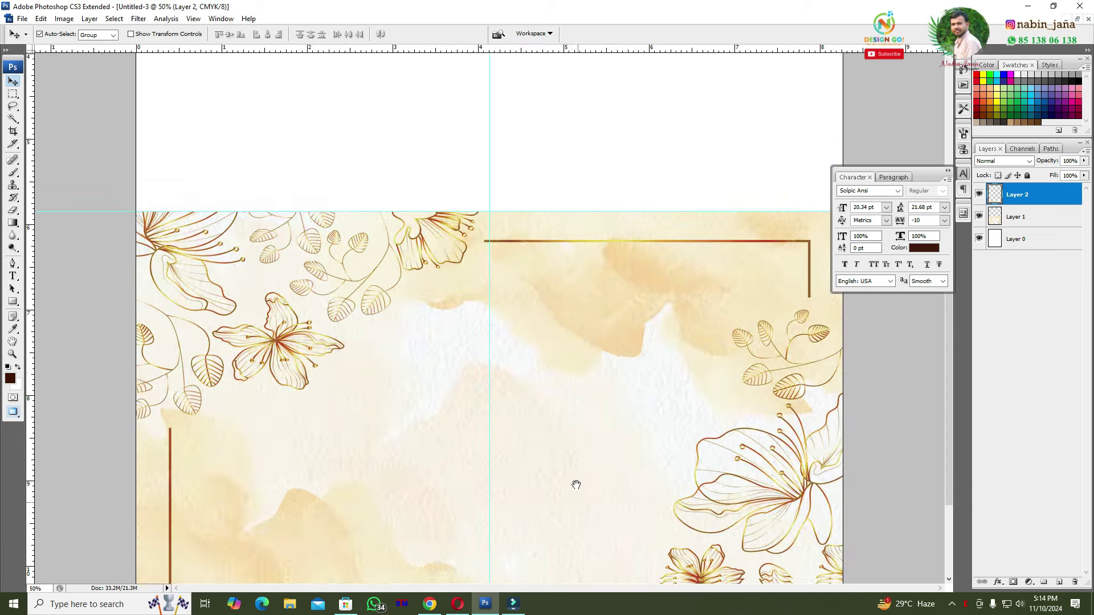
pyautogui.scroll(-3, 574, 486)
# Add a layer mask to the patch and paint black to blend its top under the flowers.
pyautogui.click(11, 210)
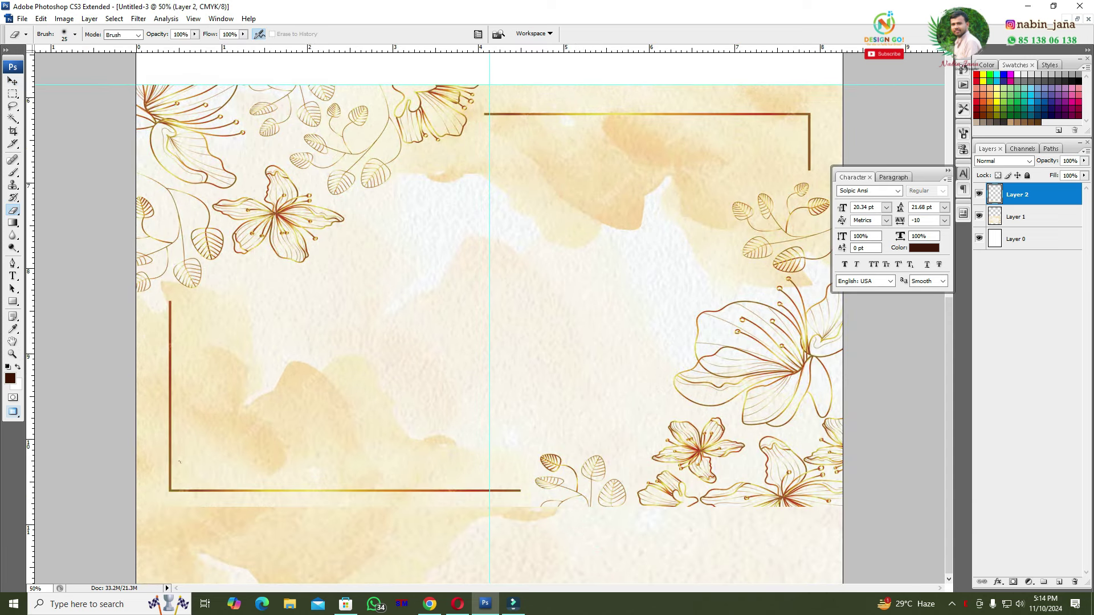
pyautogui.press(']')
pyautogui.click(1012, 584)
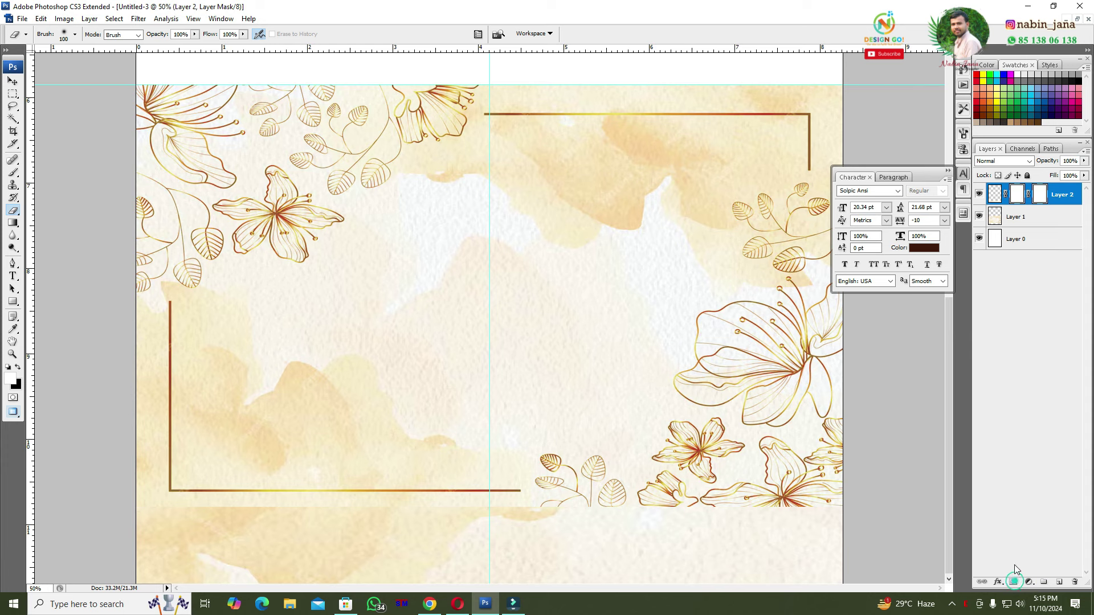
pyautogui.hotkey('ctrl', 'z')
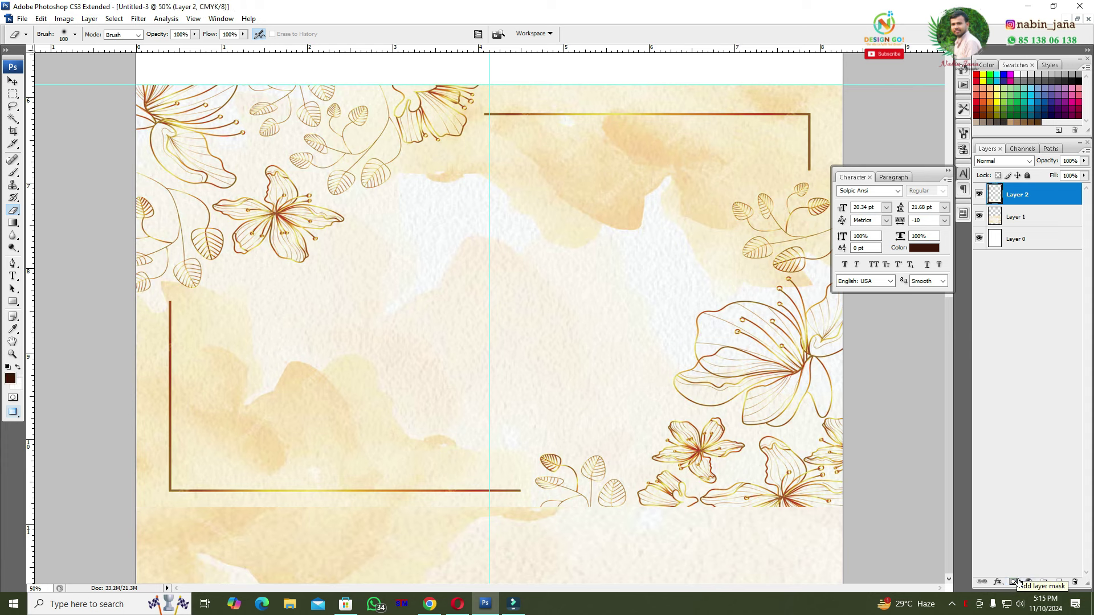
pyautogui.click(1013, 584)
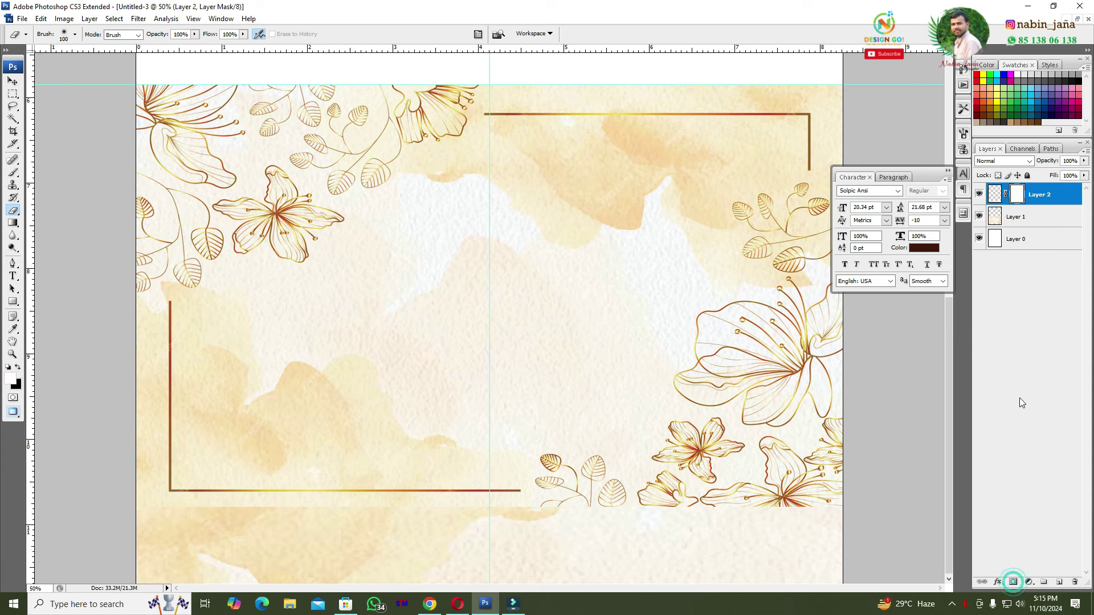
pyautogui.click(12, 172)
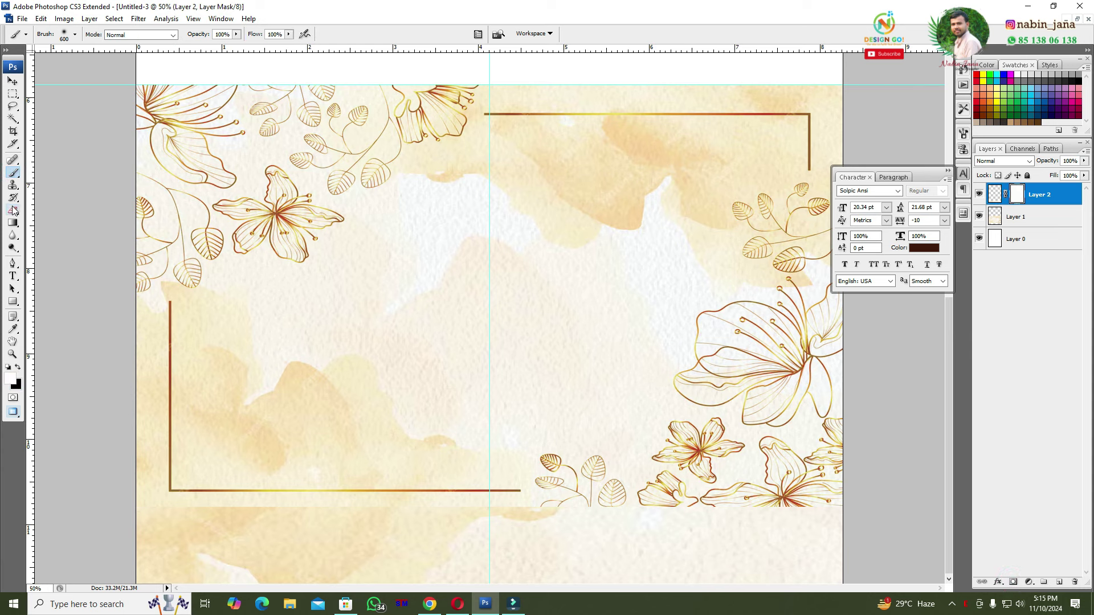
pyautogui.press('[')
pyautogui.press('[')
pyautogui.press('[')
pyautogui.press('[')
pyautogui.press('[')
pyautogui.press('x')
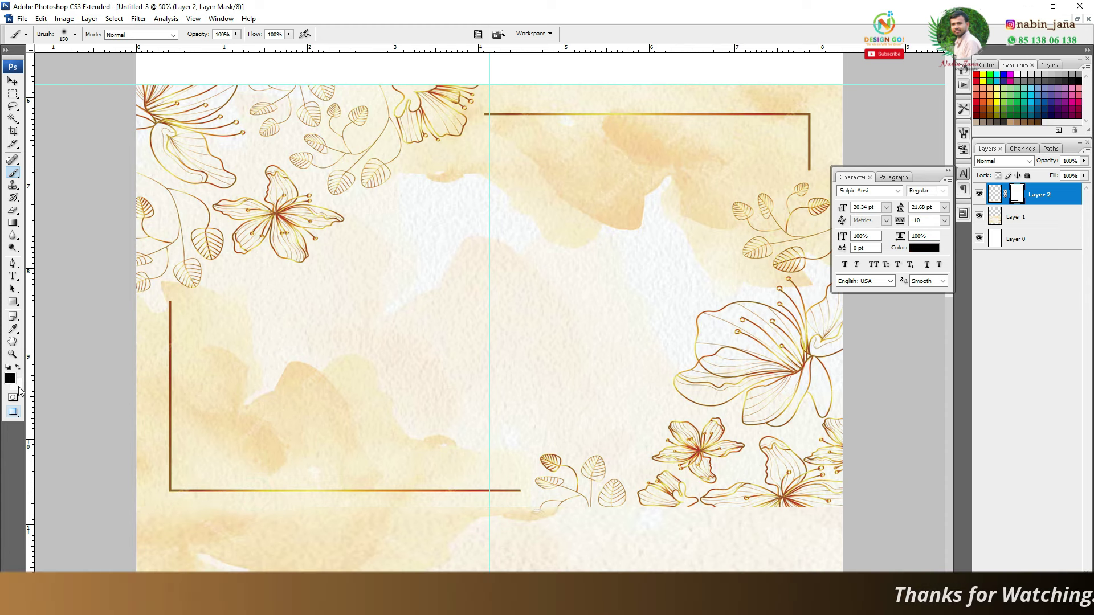
pyautogui.moveTo(518, 493); pyautogui.dragTo(683, 510)
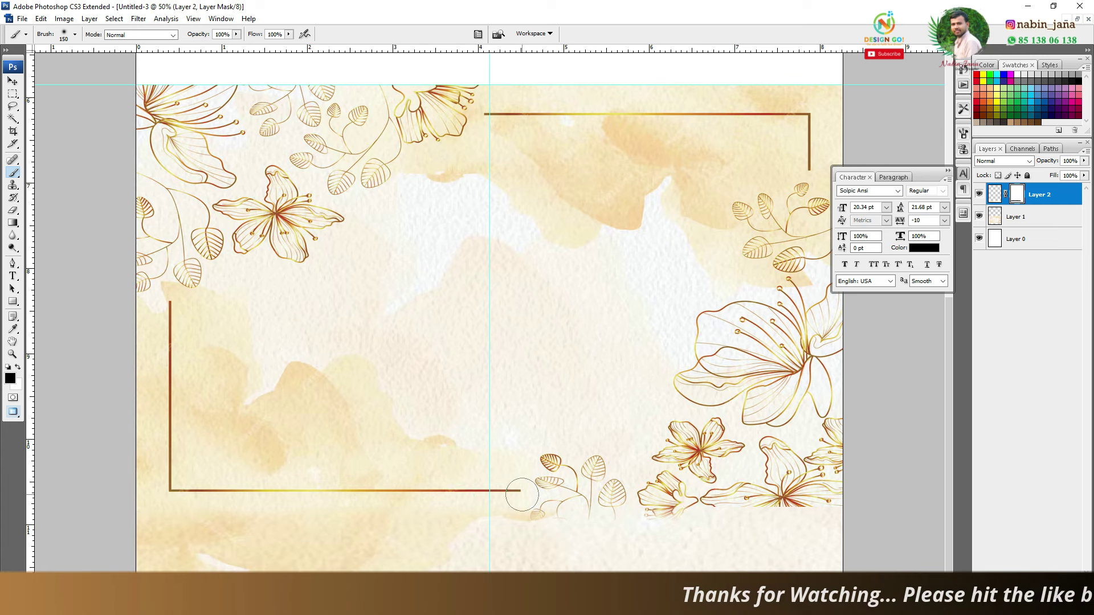
pyautogui.moveTo(526, 501); pyautogui.dragTo(853, 503)
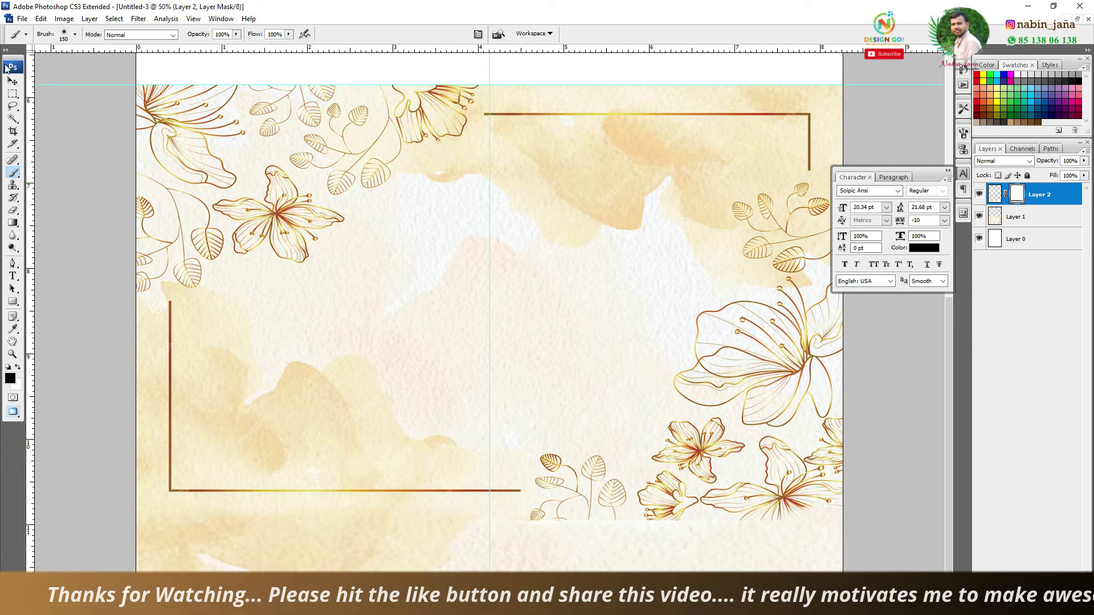
# Fade the lower edges of the original floral border layer.
pyautogui.click(12, 81)
pyautogui.click(647, 427)
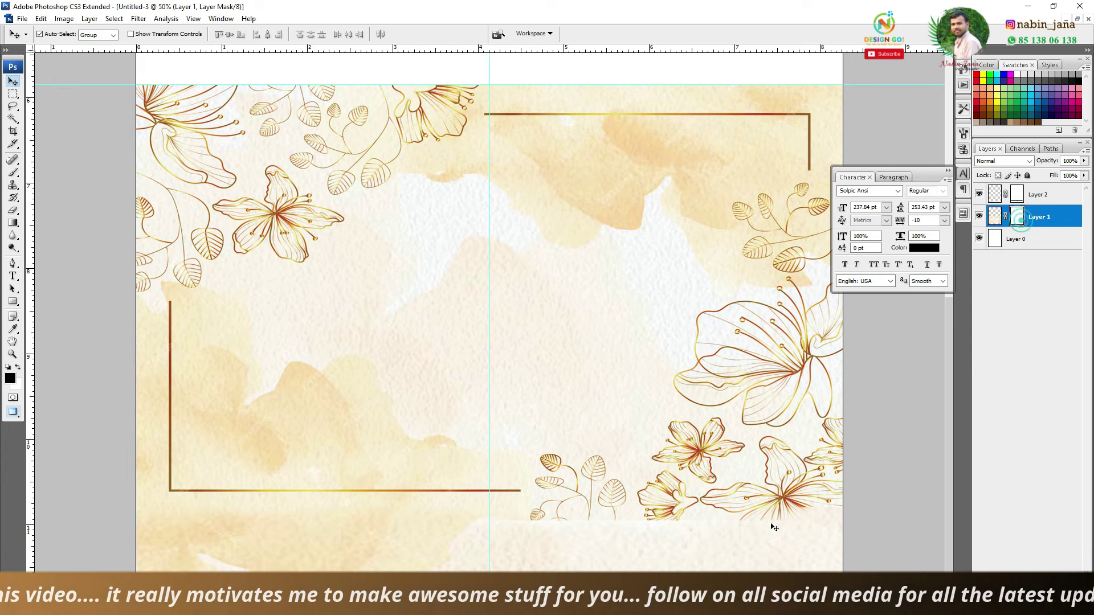
pyautogui.click(14, 213)
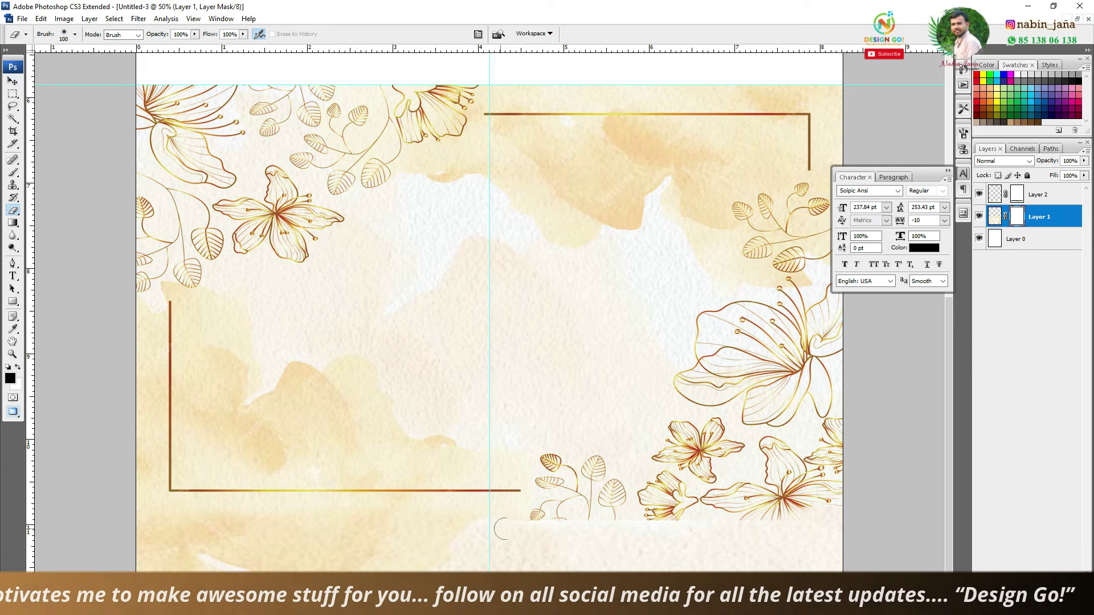
pyautogui.press('x')
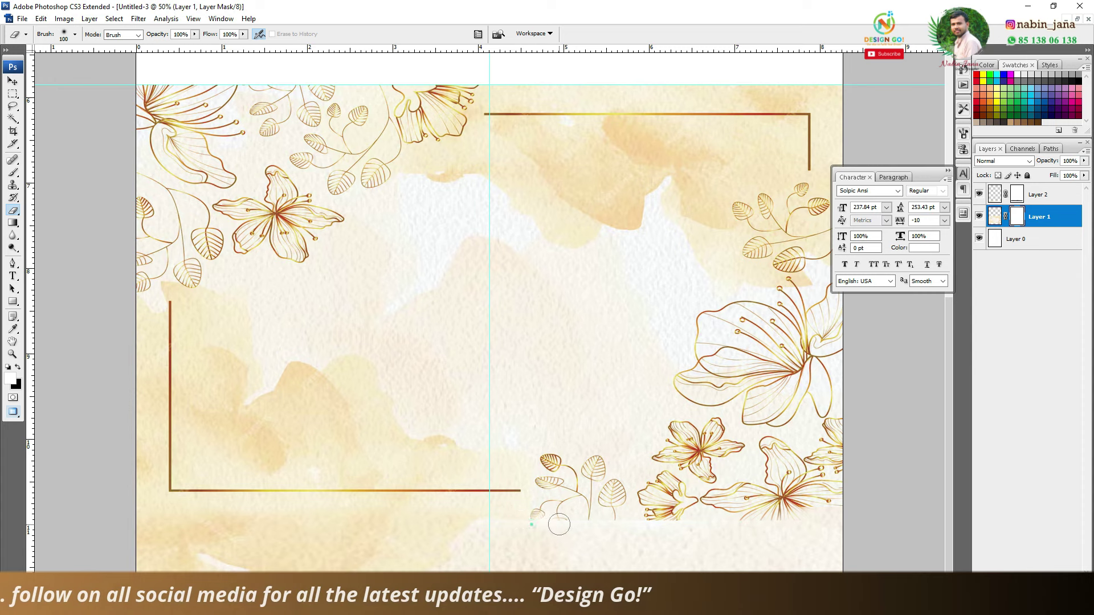
pyautogui.moveTo(559, 524); pyautogui.dragTo(899, 513)
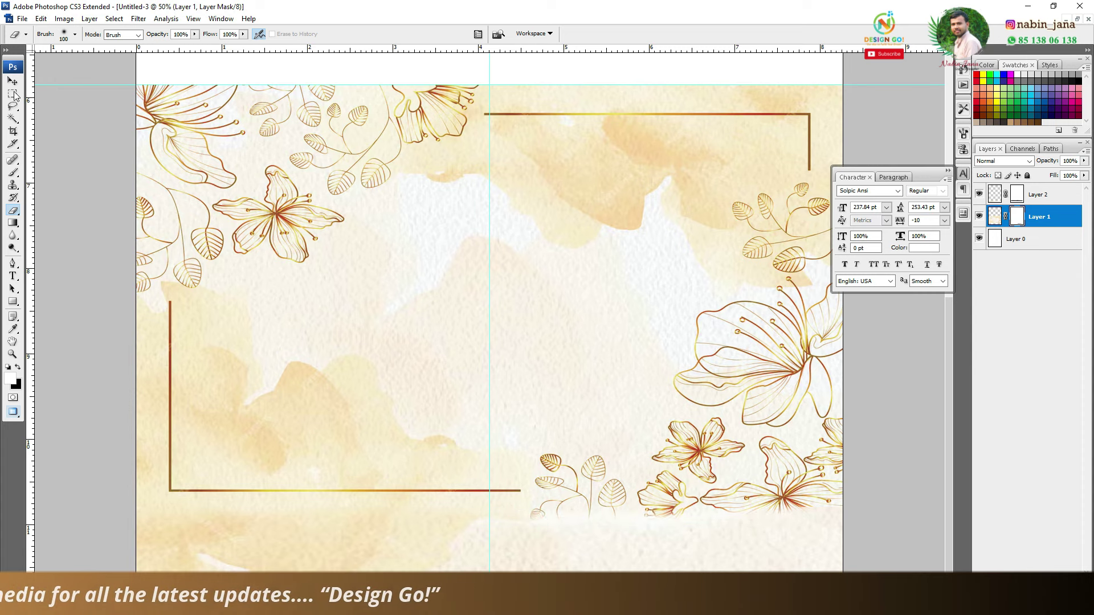
# Adjust the bottom patch's lower edge and move it beneath the floral background layer.
pyautogui.press('v')
pyautogui.press('x')
pyautogui.keyDown('ctrl'); pyautogui.click(524, 539); pyautogui.keyUp('ctrl')
pyautogui.hotkey('ctrl', 't')
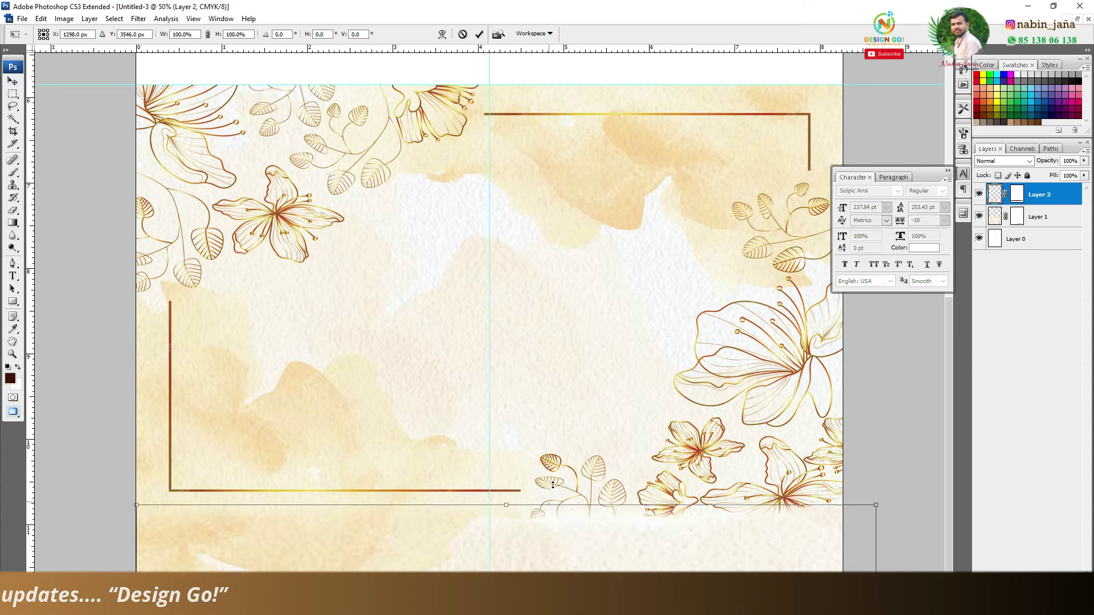
pyautogui.moveTo(553, 485); pyautogui.dragTo(547, 500)
pyautogui.press('Return')
pyautogui.hotkey('ctrl', '[')
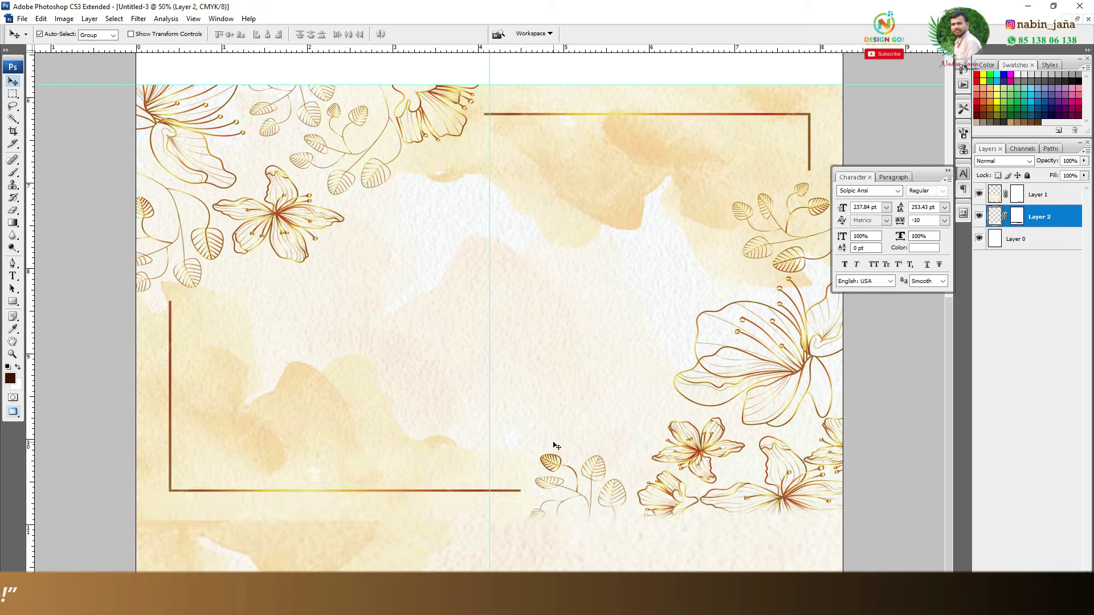
pyautogui.hotkey('ctrl', '-')
pyautogui.click(425, 435)
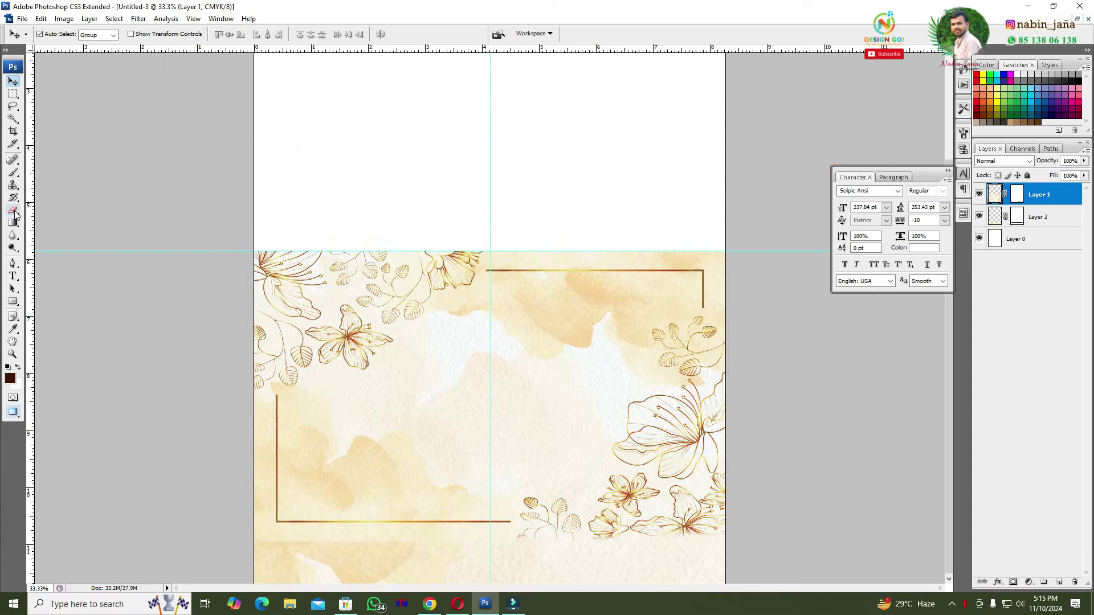
# Merge the floral background and bottom patch layers and move the result higher.
pyautogui.click(14, 211)
pyautogui.click(1018, 200)
pyautogui.press(']')
pyautogui.press(']')
pyautogui.press(']')
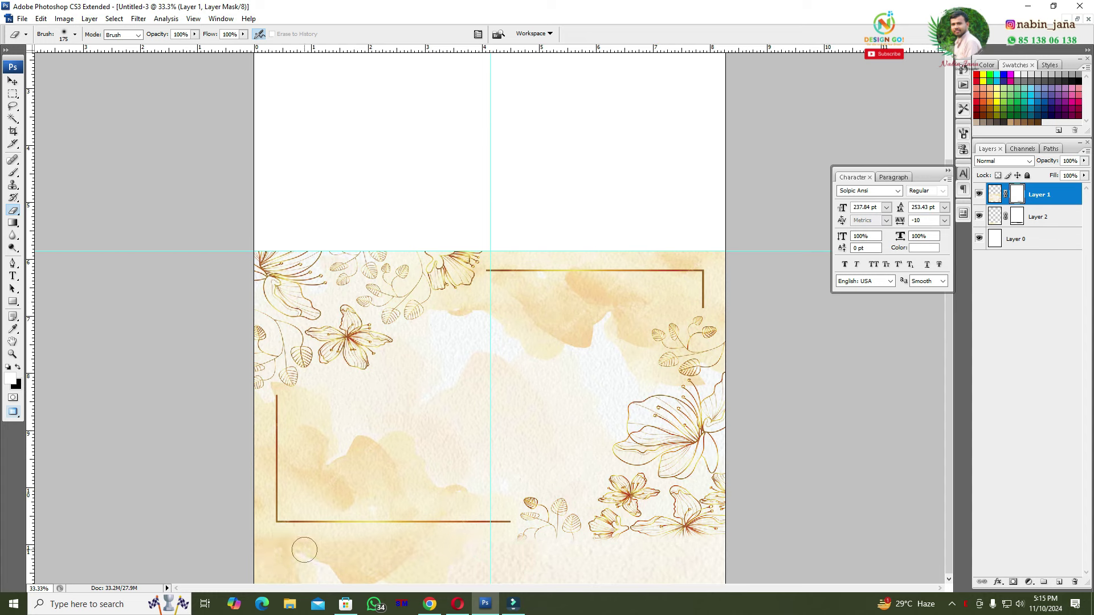
pyautogui.hotkey('ctrl', '-')
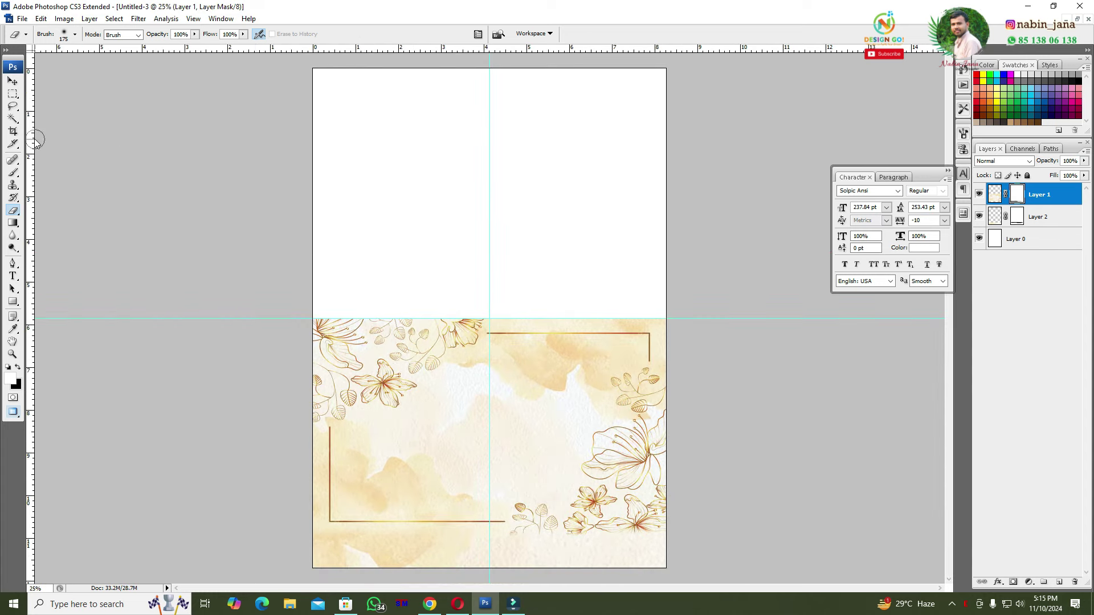
pyautogui.click(13, 81)
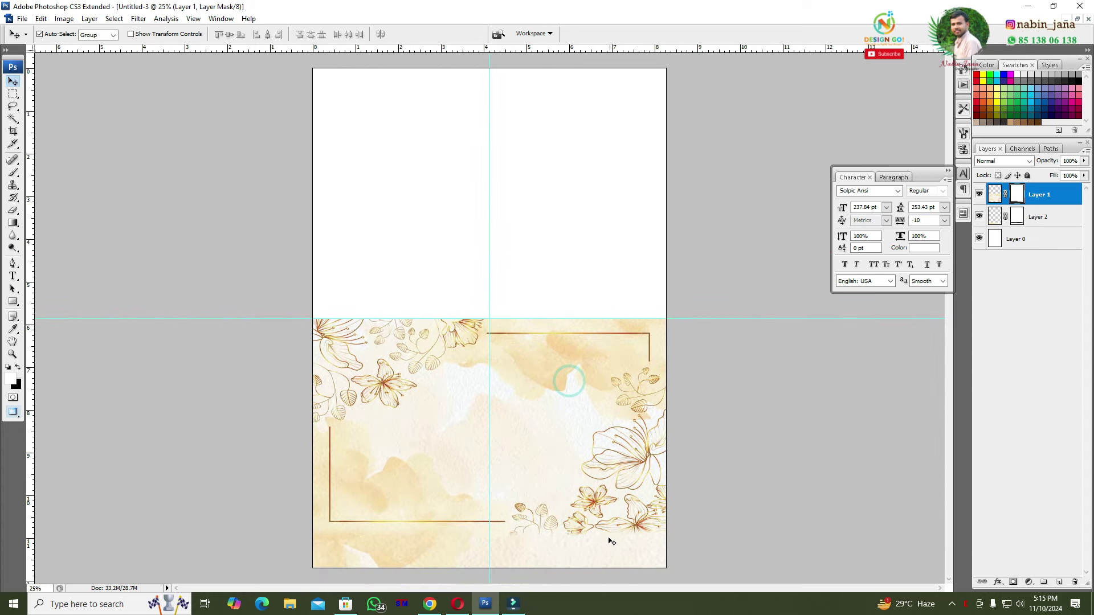
pyautogui.keyDown('shift'); pyautogui.click(608, 539); pyautogui.keyUp('shift')
pyautogui.hotkey('ctrl', 'e')
pyautogui.moveTo(565, 464); pyautogui.dragTo(565, 202)
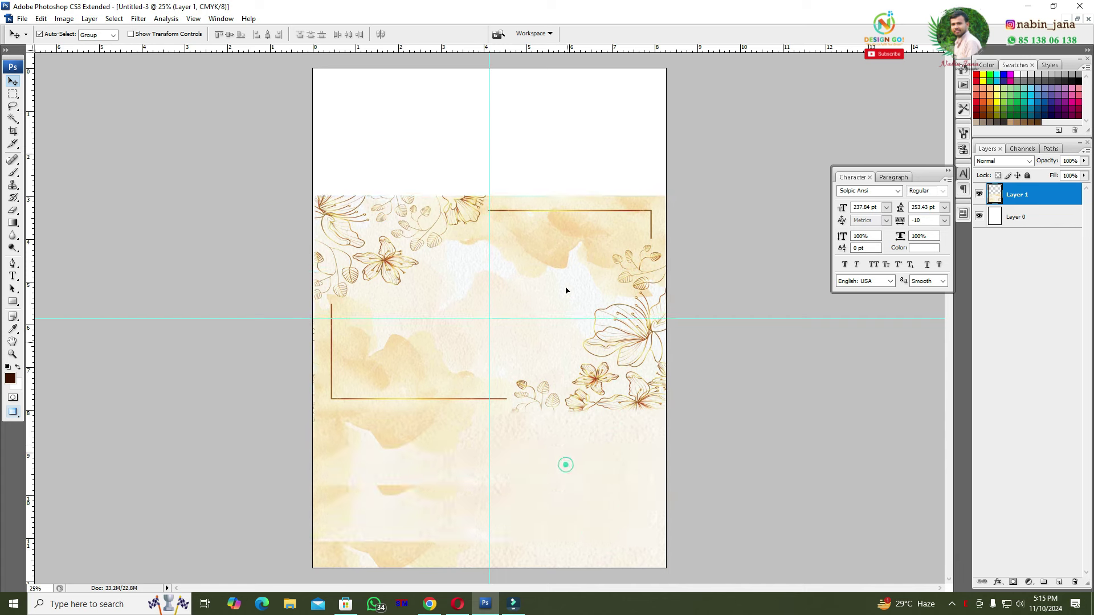
# Duplicate the merged background, flip it vertically and align its edge to the fold guide.
pyautogui.hotkey('ctrl', 'j')
pyautogui.hotkey('ctrl', 't')
pyautogui.rightClick(552, 246)
pyautogui.click(604, 405)
pyautogui.moveTo(578, 344); pyautogui.dragTo(576, 295)
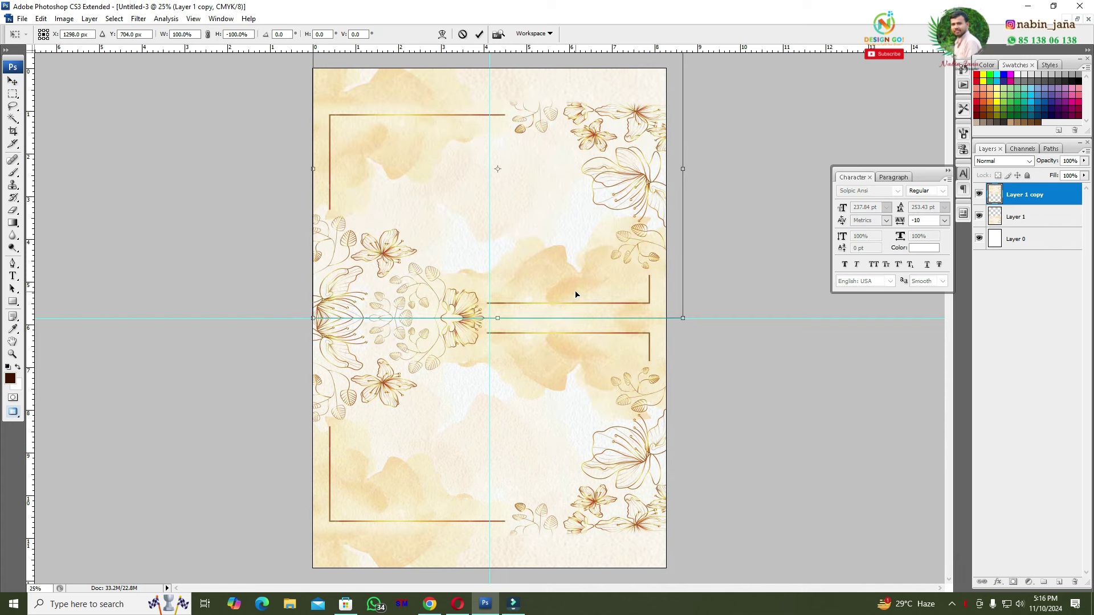
pyautogui.press('Return')
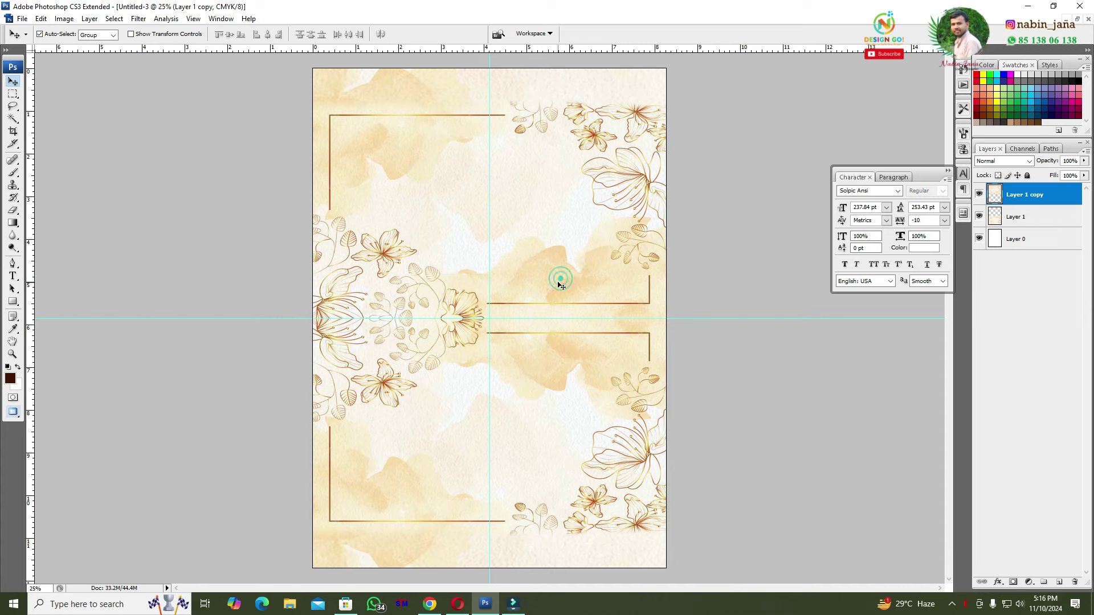
# Shift the top-half background copy upward, then drag it to the trash.
pyautogui.hotkey('ctrl', '+')
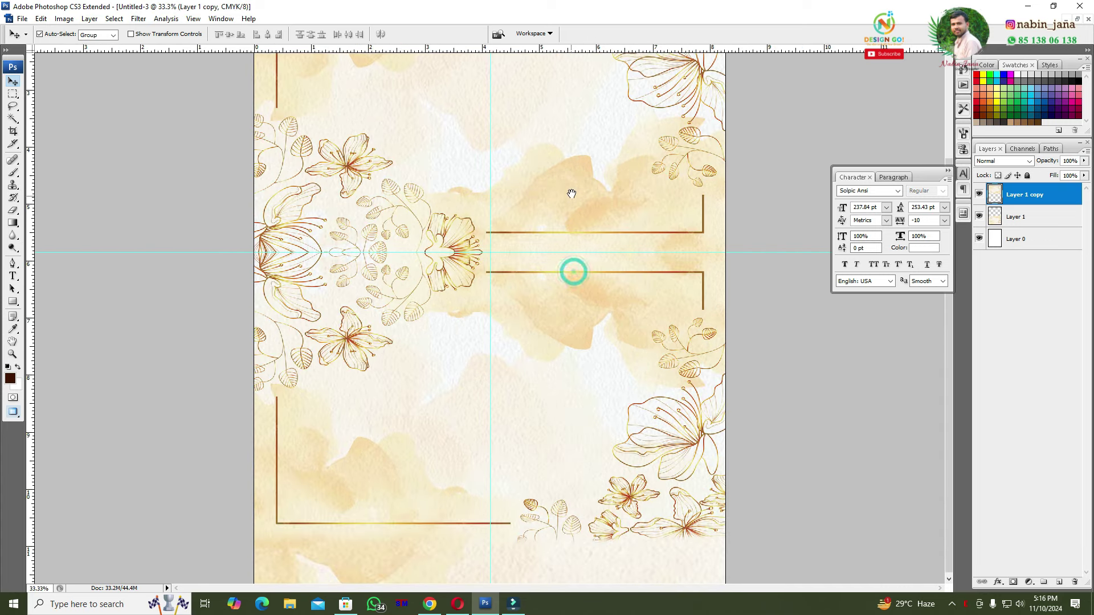
pyautogui.moveTo(572, 194); pyautogui.dragTo(591, 225)
pyautogui.hotkey('ctrl', '-')
pyautogui.hotkey('ctrl', '-')
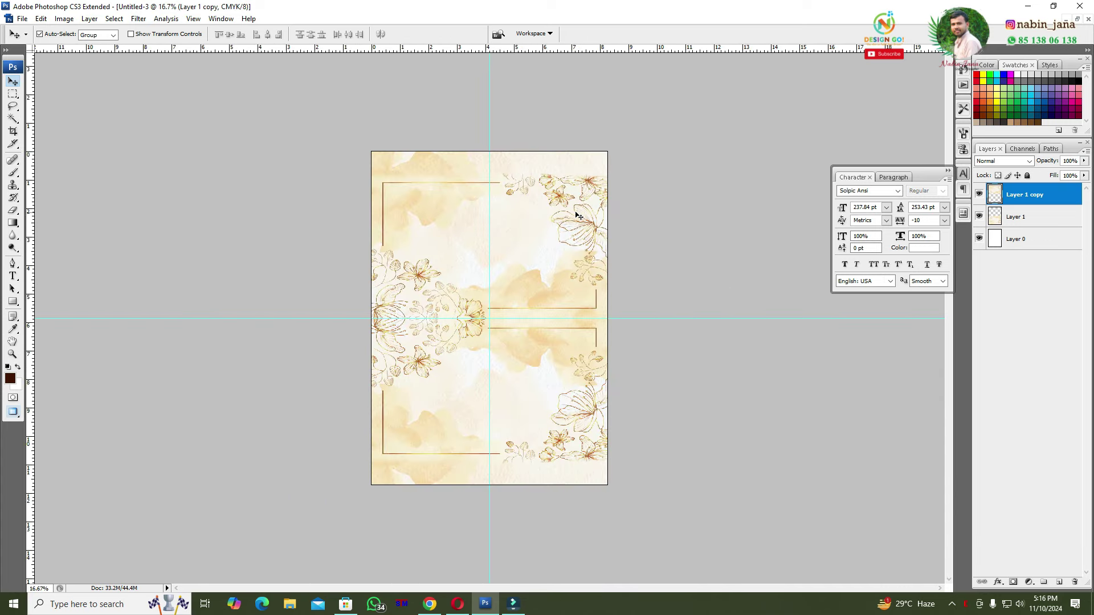
pyautogui.hotkey('ctrl', '+')
pyautogui.hotkey('ctrl', '+')
pyautogui.hotkey('ctrl', '-')
pyautogui.hotkey('ctrl', '-')
pyautogui.moveTo(526, 287); pyautogui.dragTo(526, 237)
pyautogui.moveTo(1034, 195); pyautogui.dragTo(1074, 581)
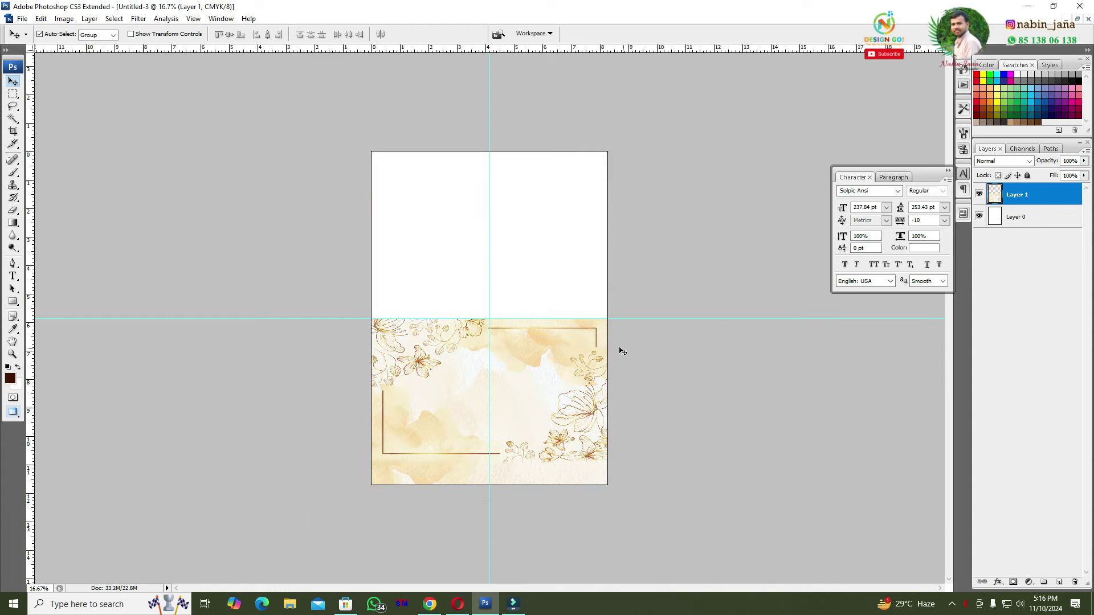
# Float the document windows and close back.JPG, choosing No to saving changes.
pyautogui.hotkey('ctrl', '+')
pyautogui.click(1077, 19)
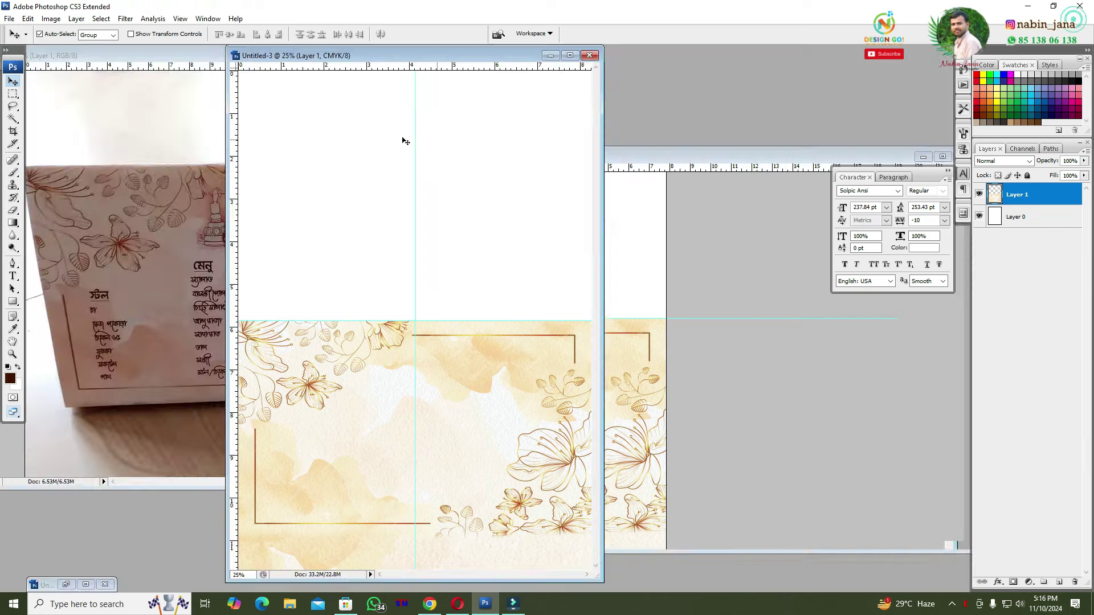
pyautogui.click(741, 157)
pyautogui.moveTo(741, 157); pyautogui.dragTo(449, 163)
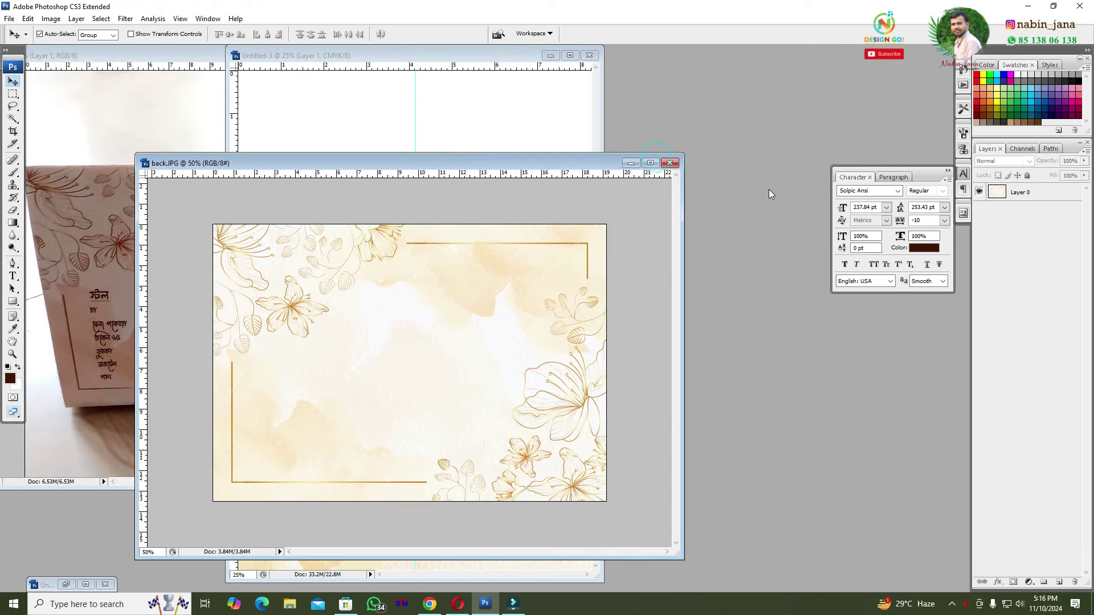
pyautogui.click(677, 164)
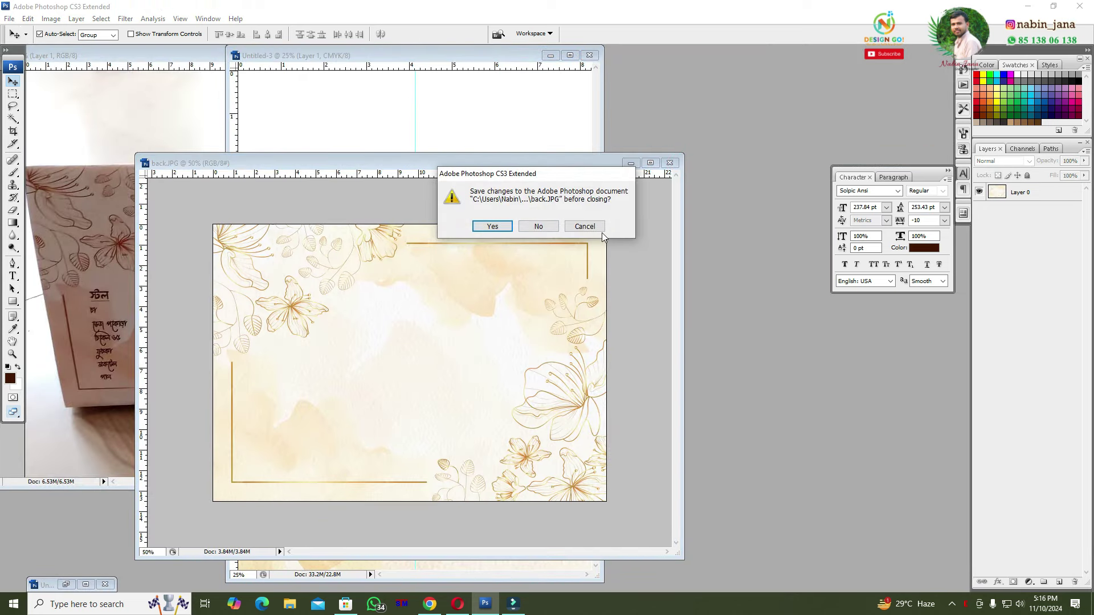
pyautogui.click(586, 226)
pyautogui.moveTo(529, 163)
pyautogui.mouseDown()
pyautogui.moveTo(650, 179)
pyautogui.moveTo(616, 154)
pyautogui.mouseUp()
pyautogui.click(754, 152)
pyautogui.click(540, 222)
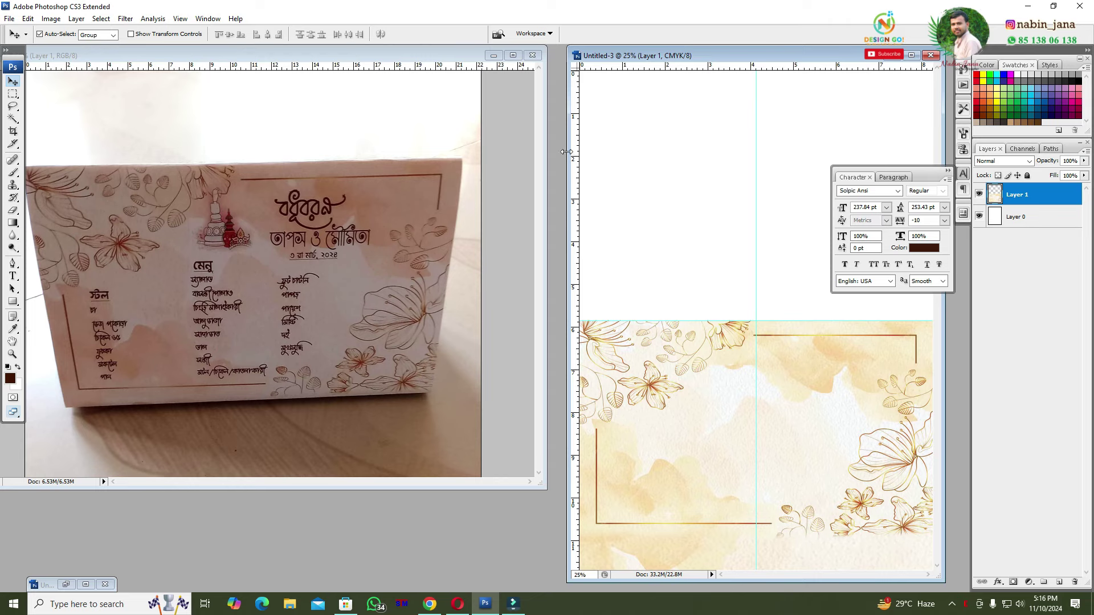
# Tile the card document beside the menu-text document so both are visible.
pyautogui.moveTo(566, 151); pyautogui.dragTo(374, 151)
pyautogui.moveTo(655, 49); pyautogui.dragTo(601, 63)
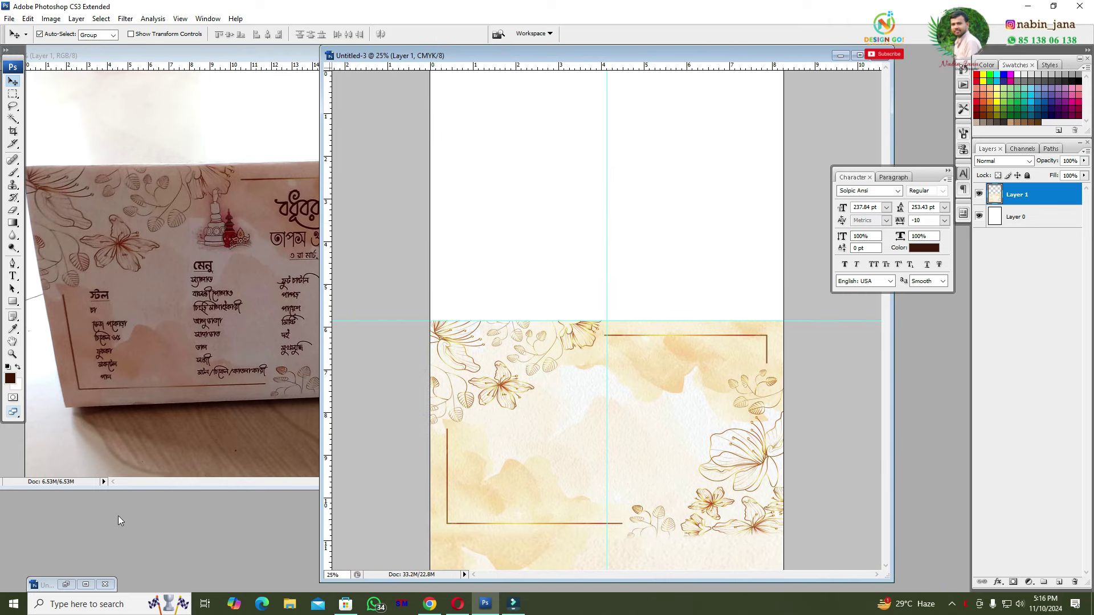
pyautogui.doubleClick(47, 585)
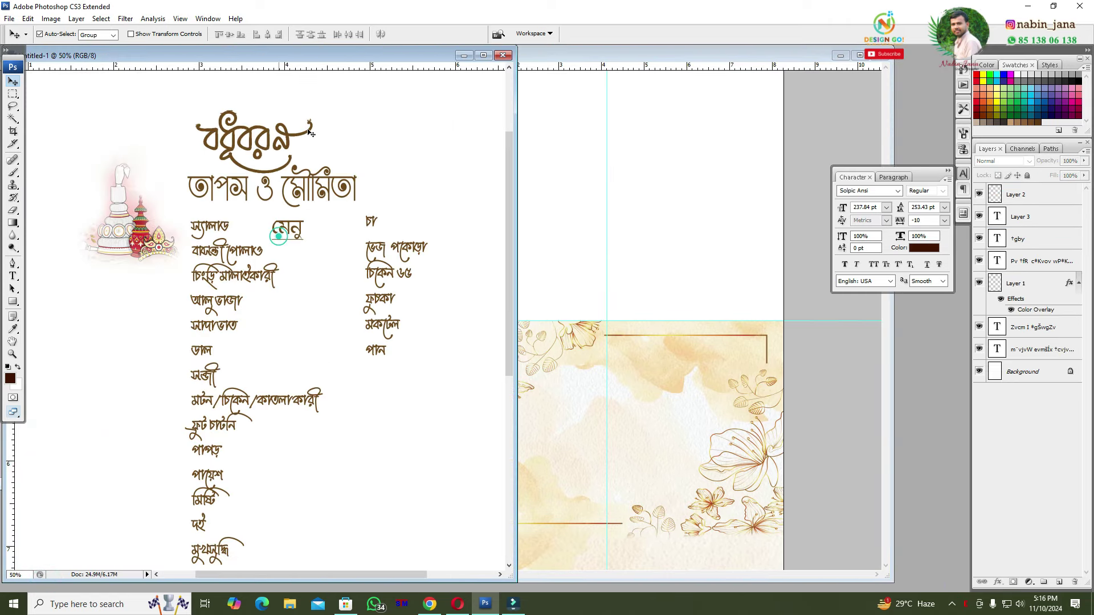
pyautogui.click(646, 226)
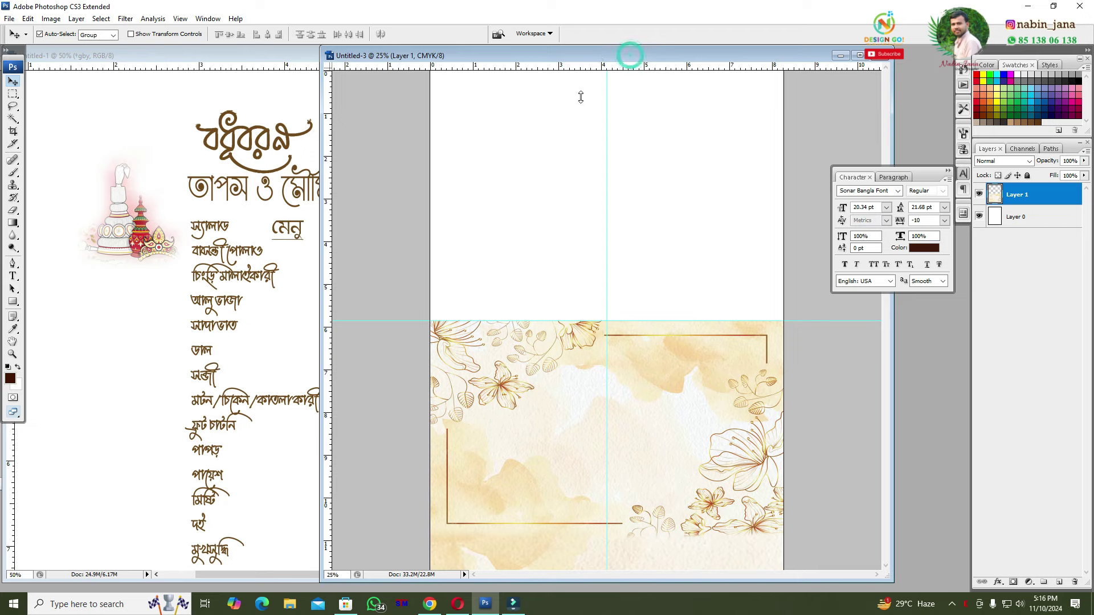
pyautogui.hotkey('ctrl', '+')
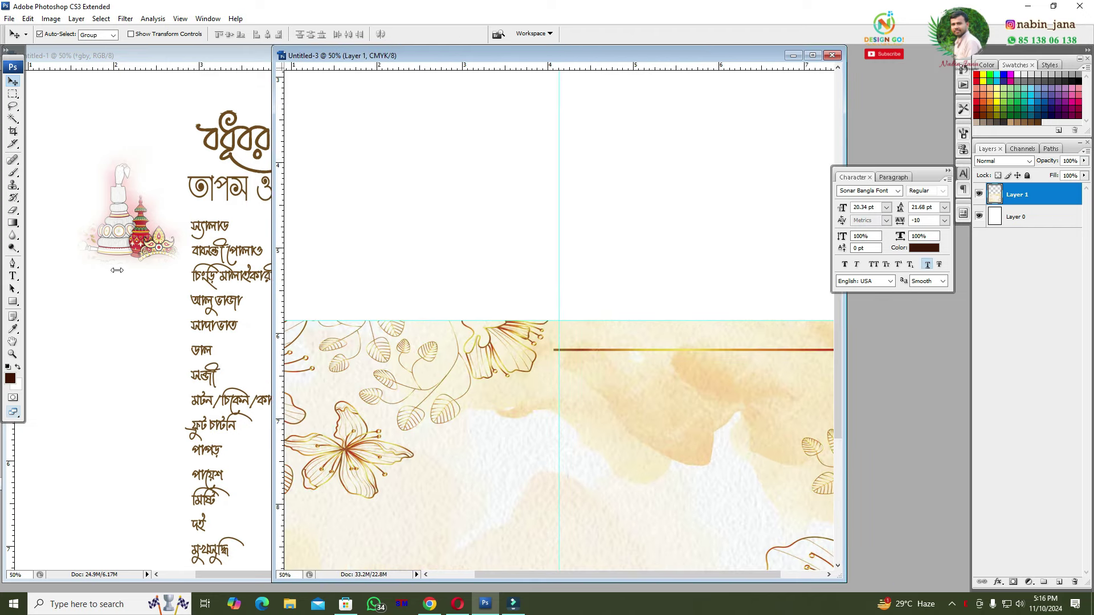
pyautogui.moveTo(272, 294); pyautogui.dragTo(112, 294)
pyautogui.hotkey('ctrl', '-')
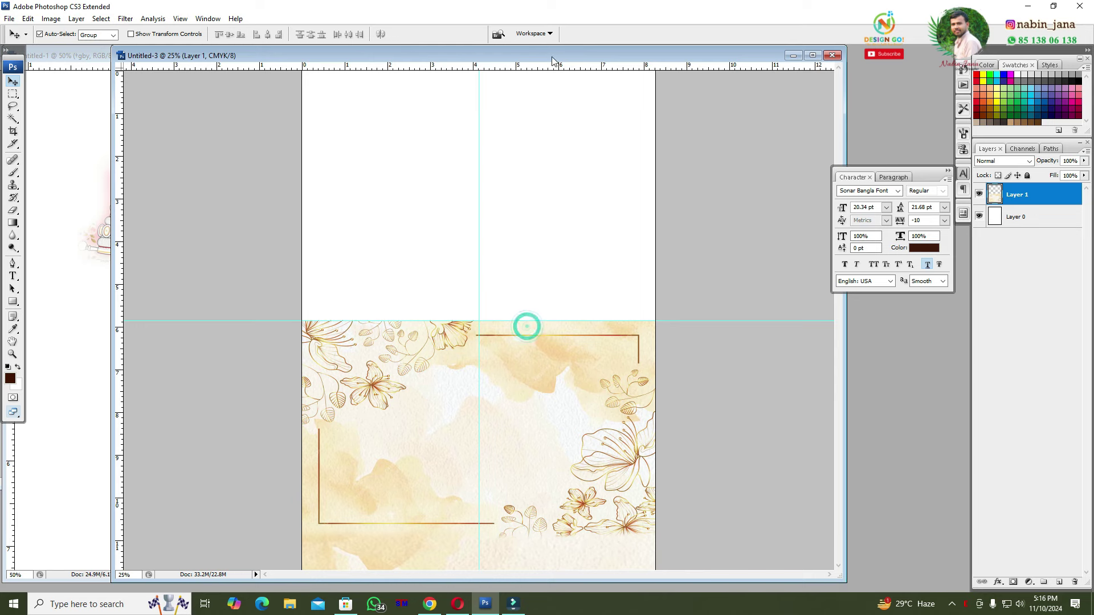
pyautogui.moveTo(551, 59); pyautogui.dragTo(678, 60)
pyautogui.click(122, 247)
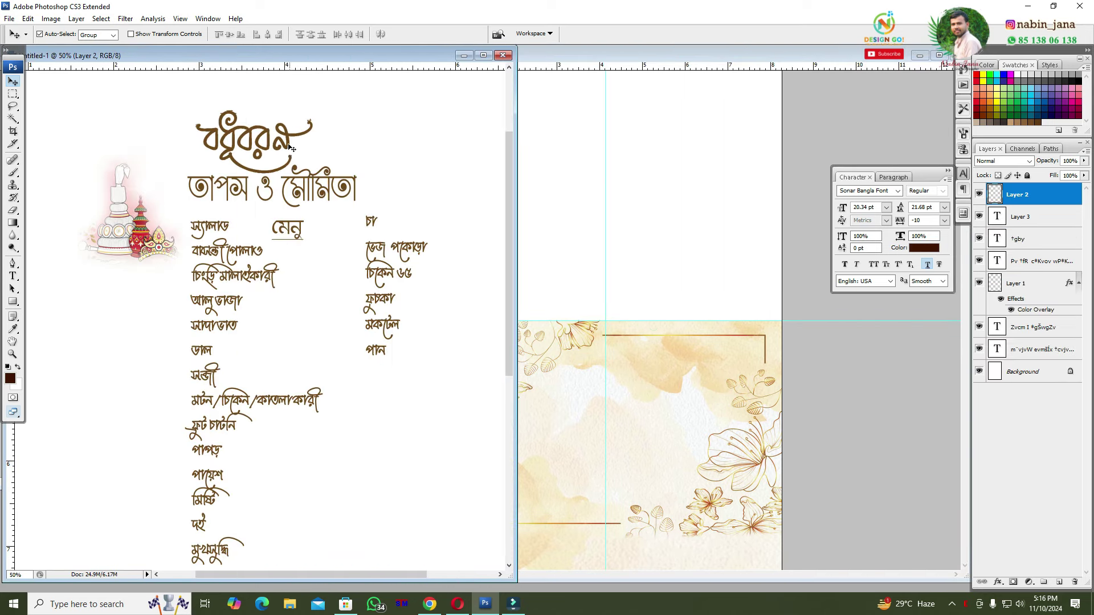
# Drag the Bengali title and names, the long menu column and the temple image onto the card.
pyautogui.moveTo(291, 149); pyautogui.dragTo(677, 344)
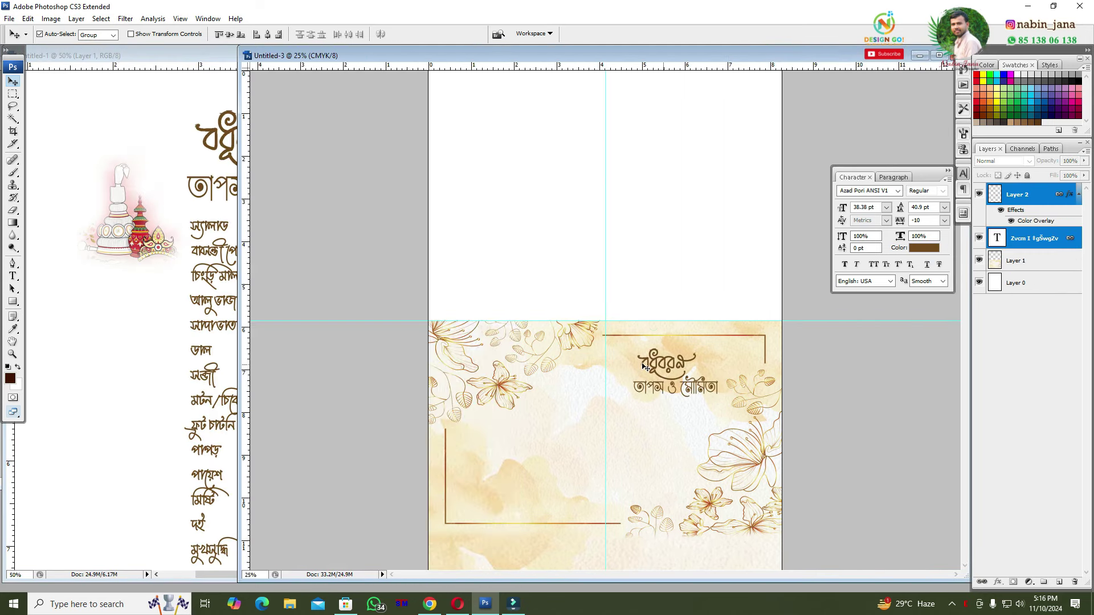
pyautogui.click(172, 200)
pyautogui.moveTo(228, 228); pyautogui.dragTo(607, 422)
pyautogui.click(142, 284)
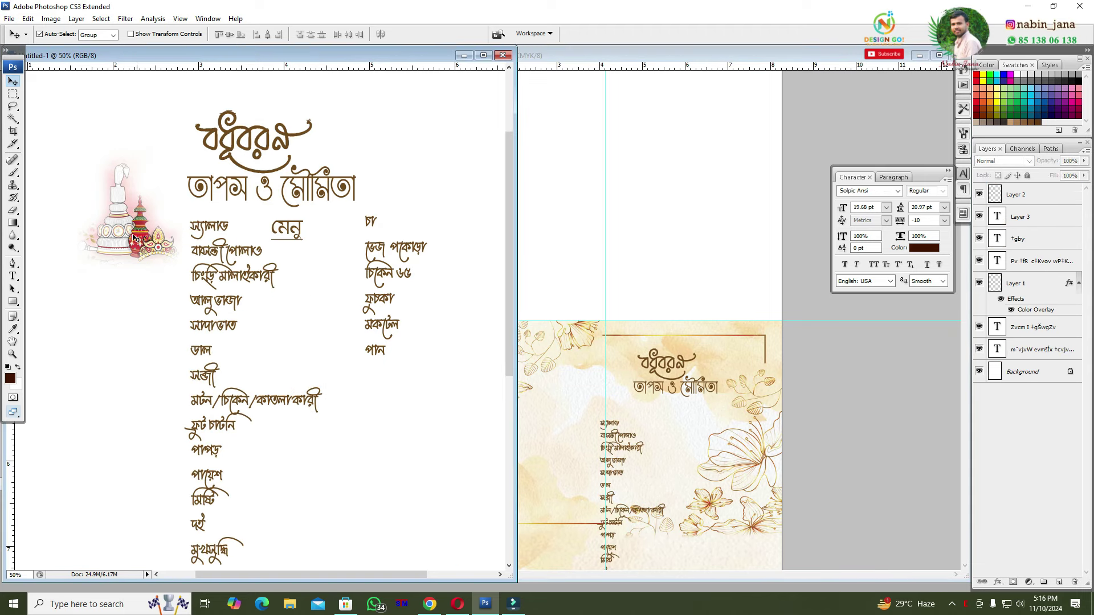
pyautogui.click(122, 244)
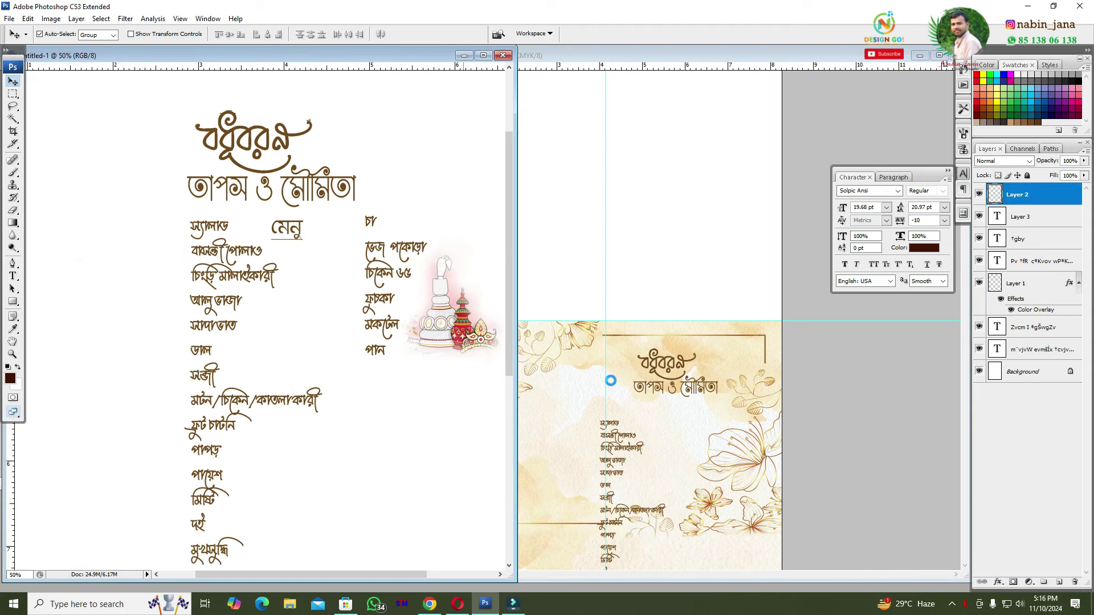
pyautogui.moveTo(123, 244); pyautogui.dragTo(609, 394)
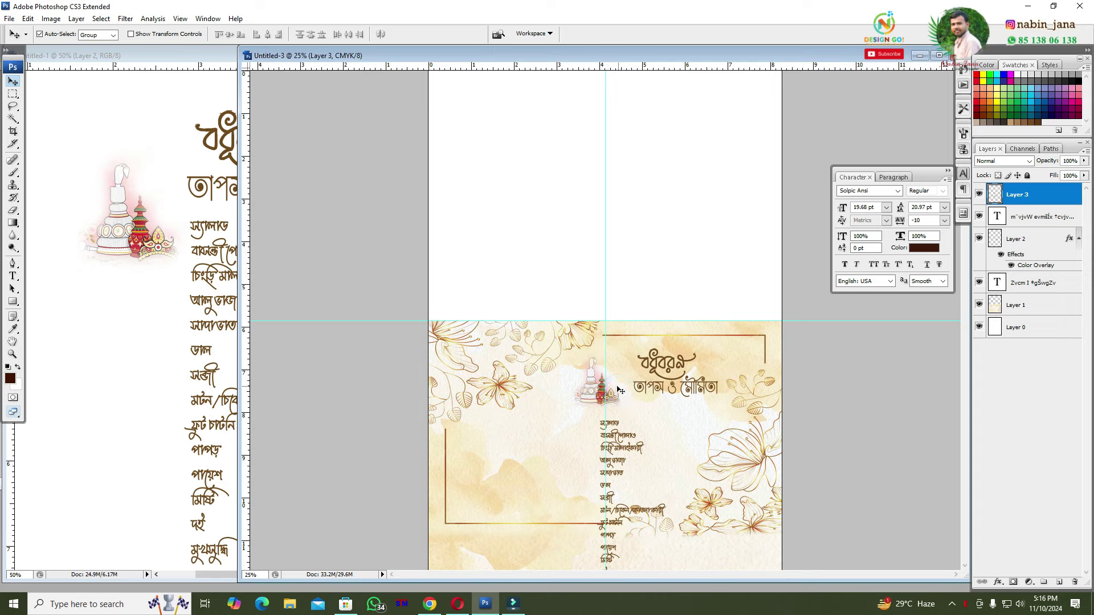
# Copy the short menu column and the মেনু heading onto the card, then view it full-size.
pyautogui.click(200, 242)
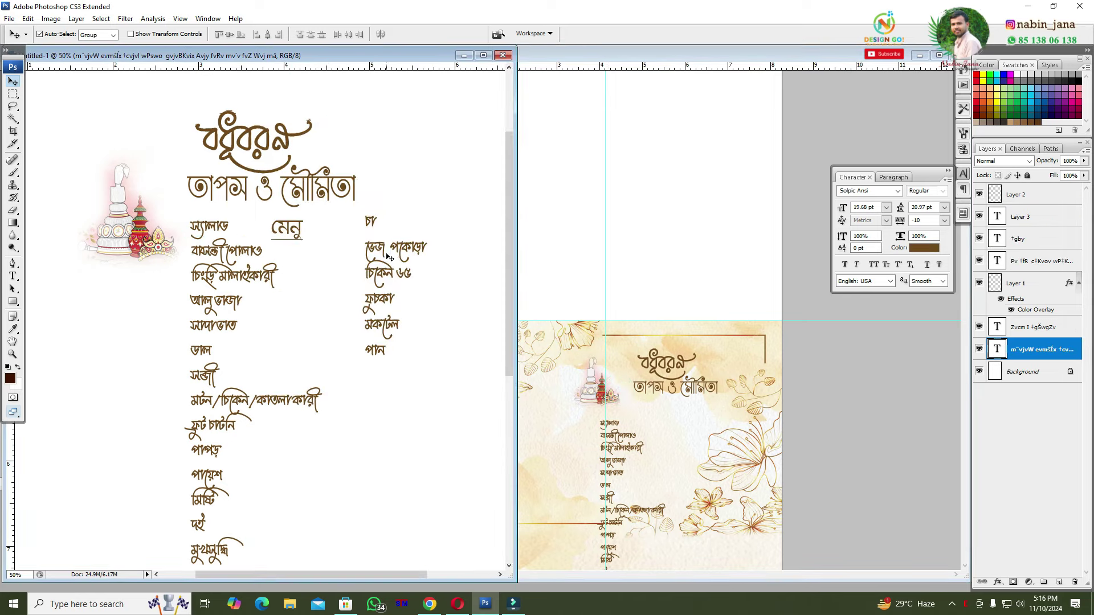
pyautogui.moveTo(385, 249)
pyautogui.mouseDown()
pyautogui.moveTo(584, 437)
pyautogui.moveTo(510, 449)
pyautogui.mouseUp()
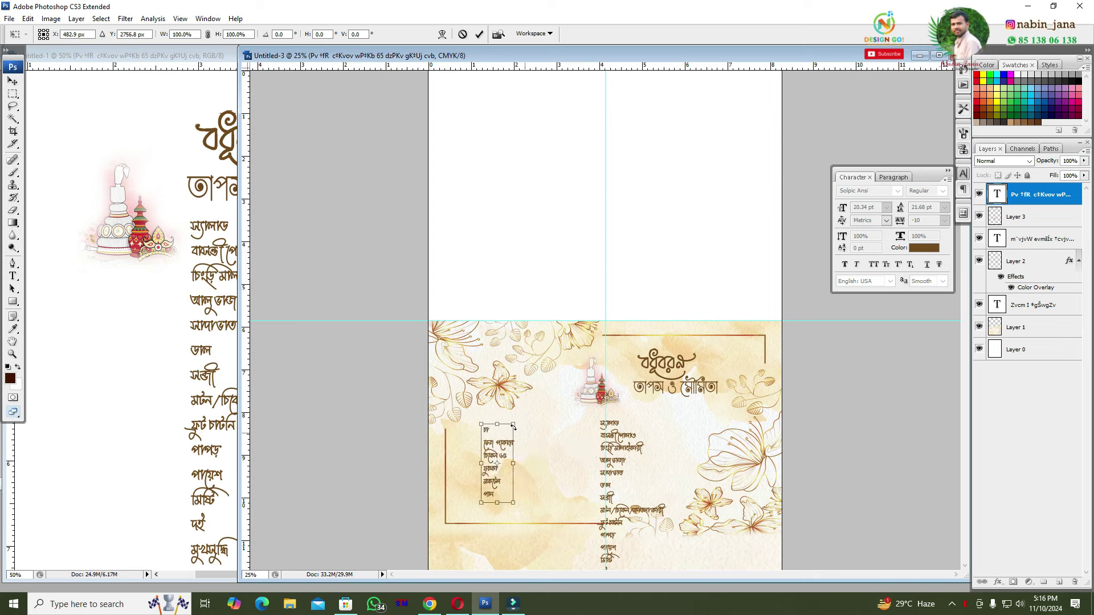
pyautogui.click(301, 256)
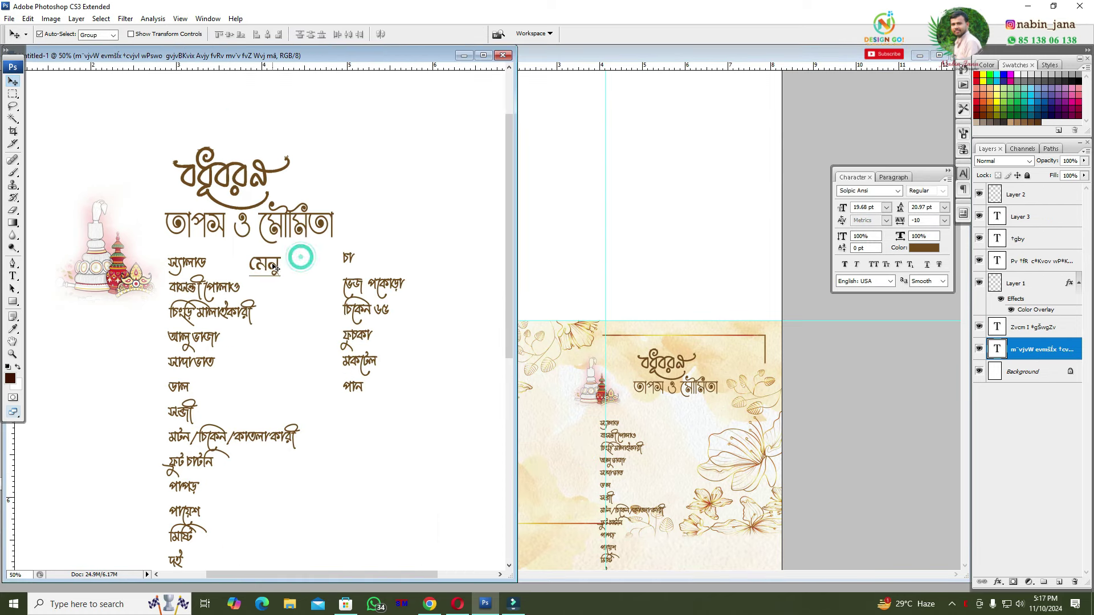
pyautogui.moveTo(272, 267); pyautogui.dragTo(578, 415)
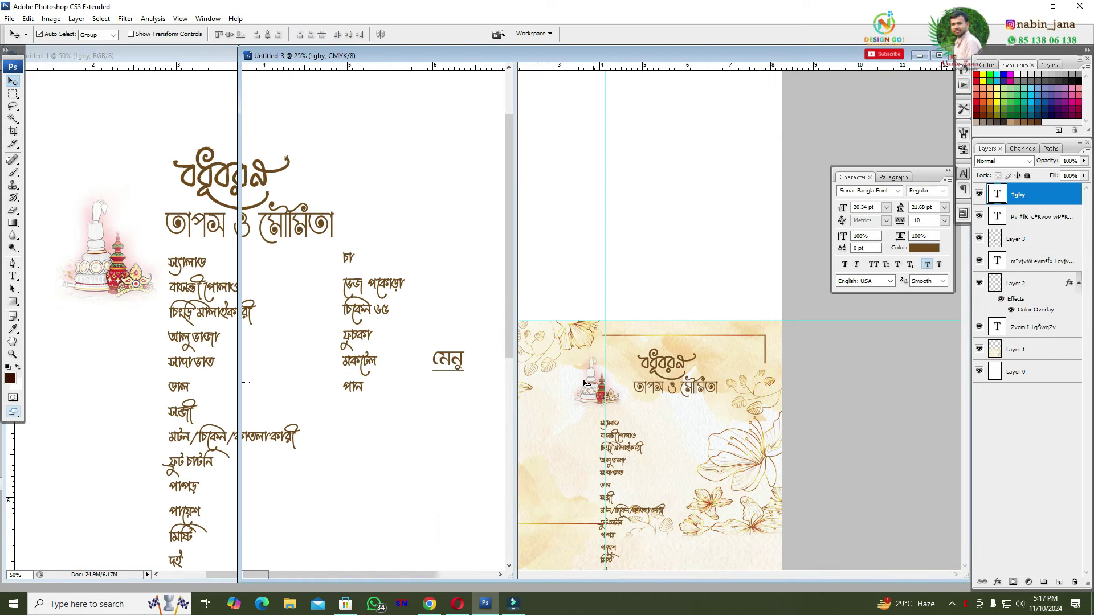
pyautogui.click(544, 224)
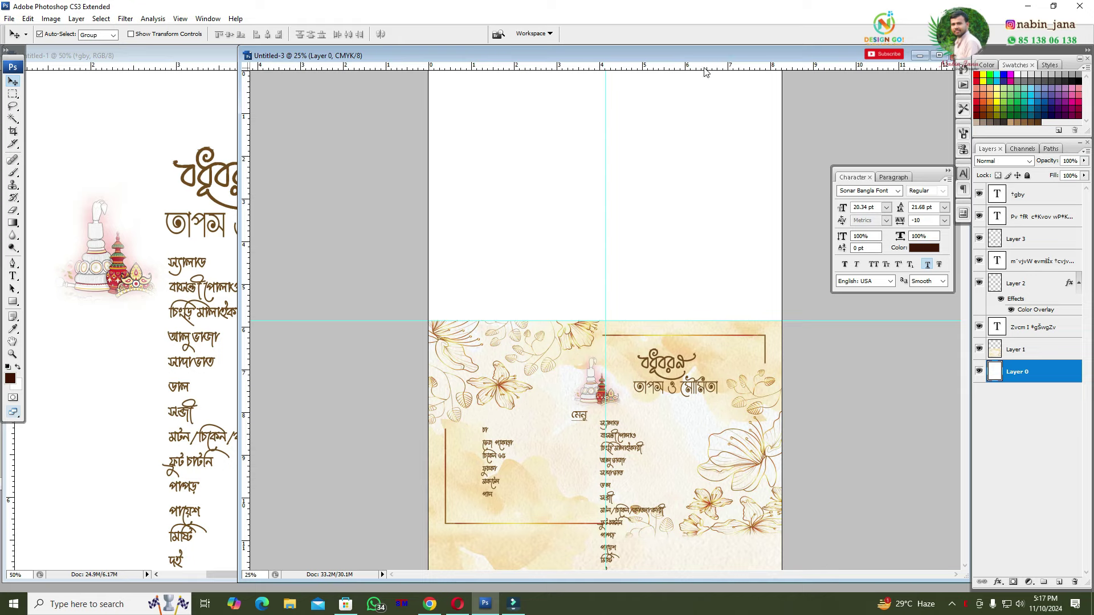
pyautogui.doubleClick(728, 54)
pyautogui.hotkey('ctrl', '+')
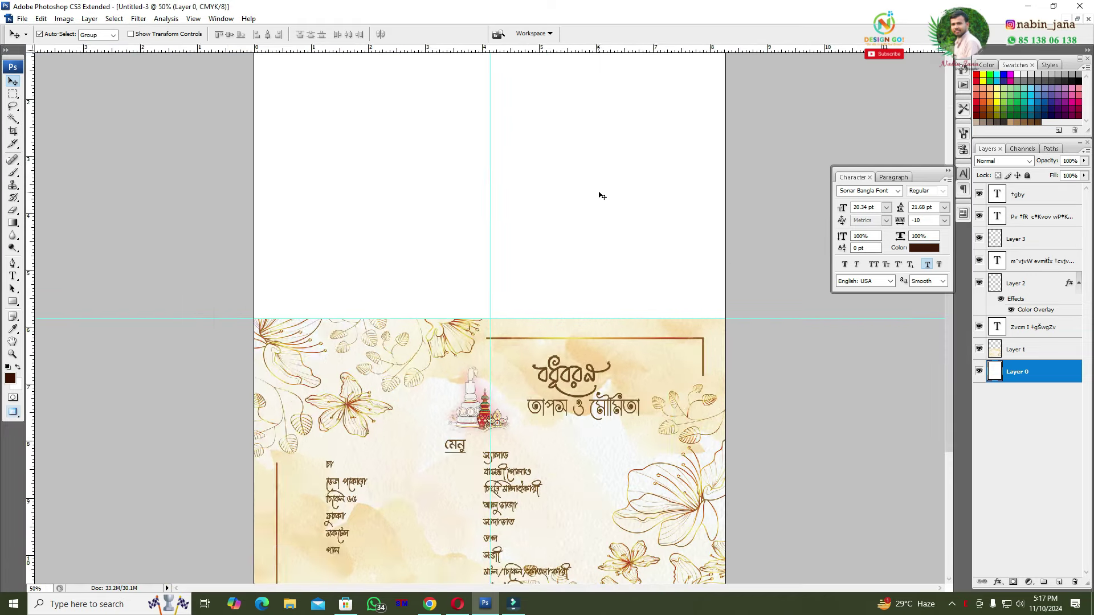
pyautogui.hotkey('ctrl', '+')
pyautogui.scroll(-2, 600, 205)
# Float the document windows and arrange the card beside the reference menu photo.
pyautogui.scroll(-3, 607, 183)
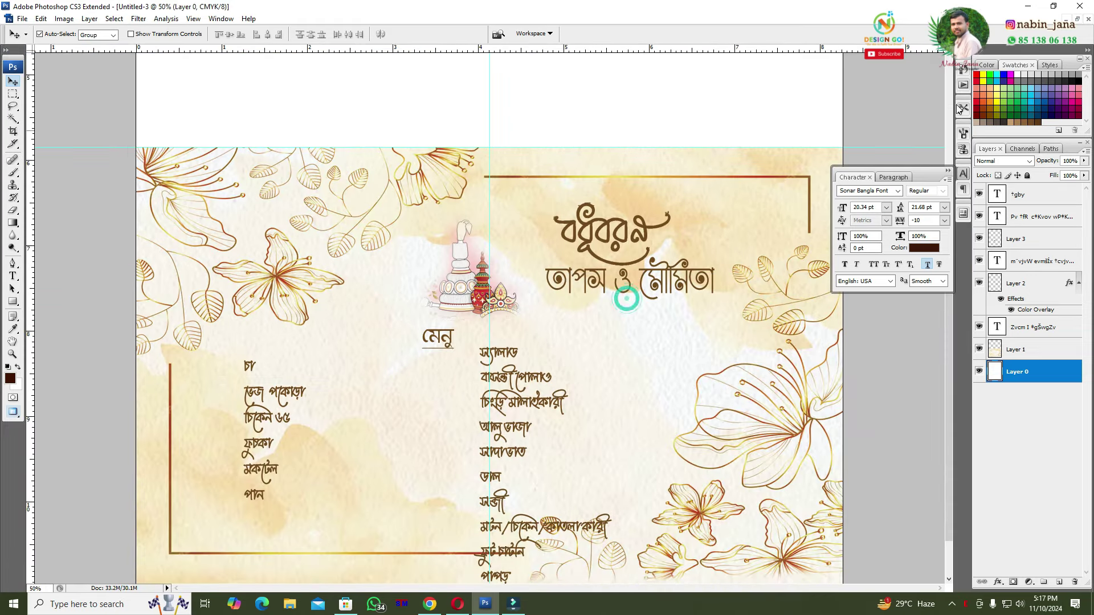
pyautogui.click(1077, 19)
pyautogui.moveTo(382, 111); pyautogui.dragTo(536, 90)
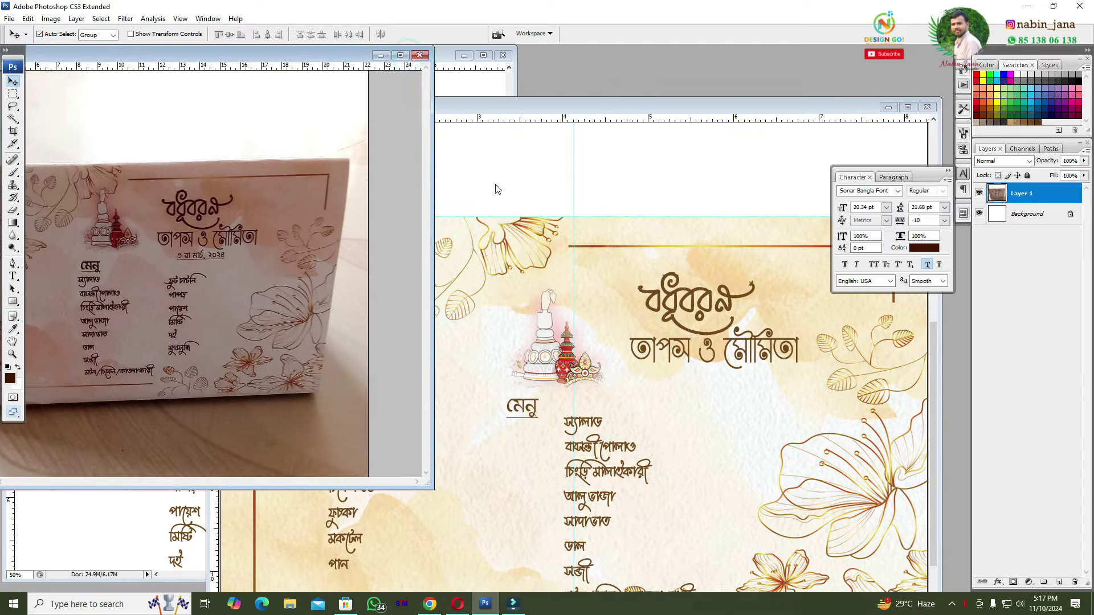
pyautogui.click(515, 179)
pyautogui.moveTo(471, 102); pyautogui.dragTo(339, 78)
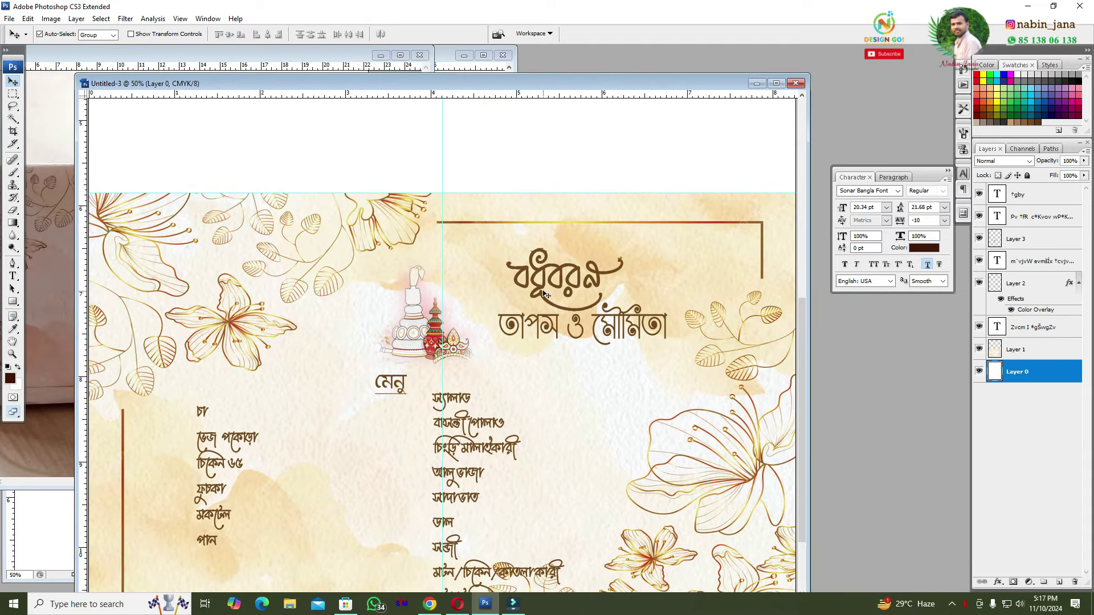
# Nudge the Bengali title up and raise the temple illustration to match the reference photo.
pyautogui.moveTo(597, 275); pyautogui.dragTo(598, 266)
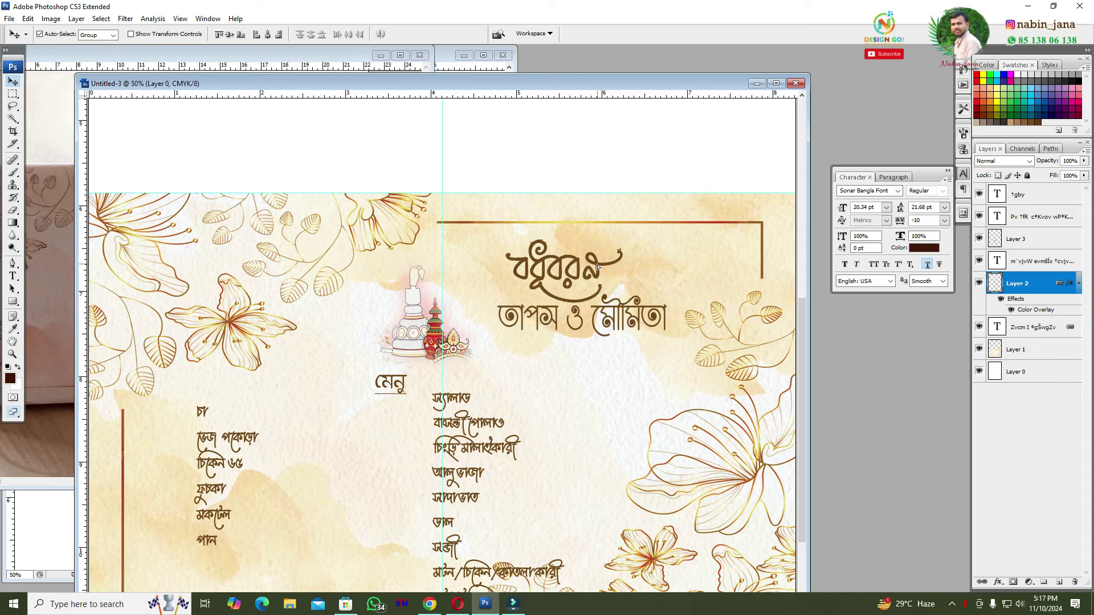
pyautogui.moveTo(402, 83); pyautogui.dragTo(624, 115)
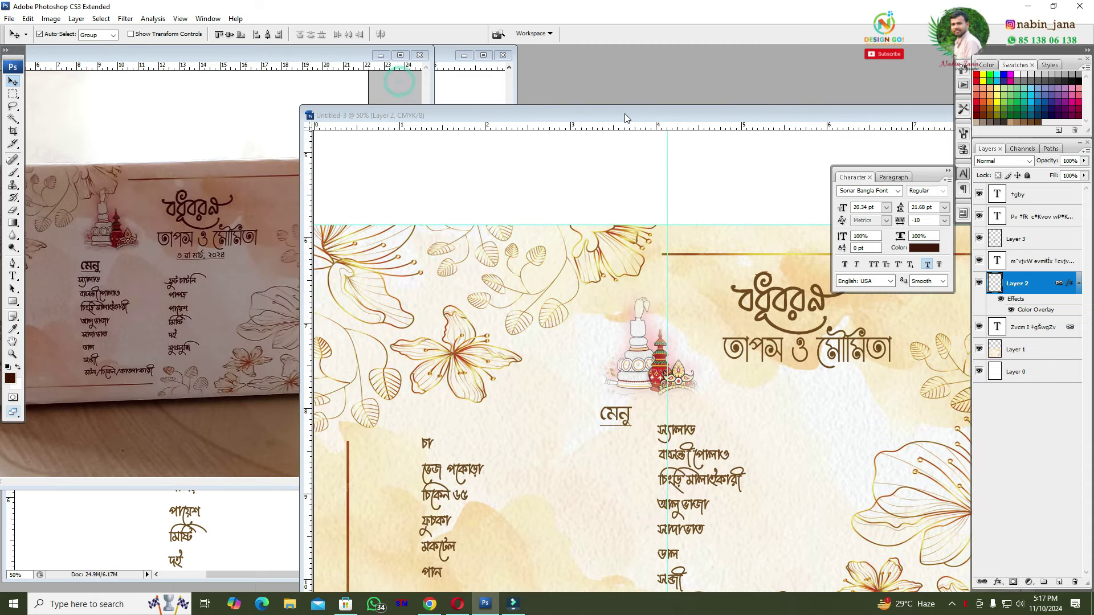
pyautogui.moveTo(653, 368); pyautogui.dragTo(654, 342)
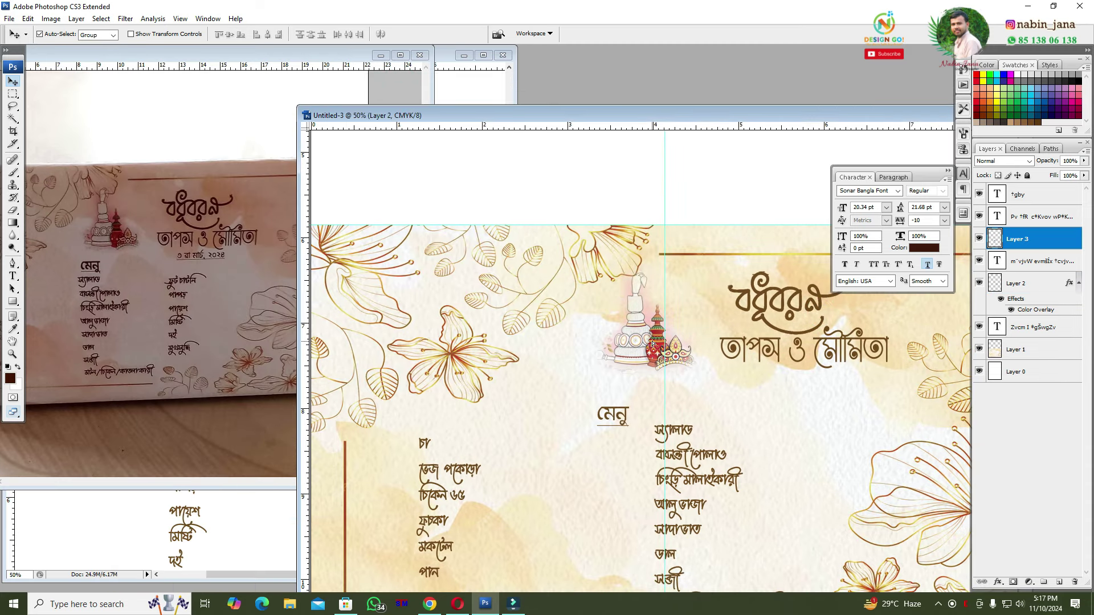
pyautogui.click(238, 168)
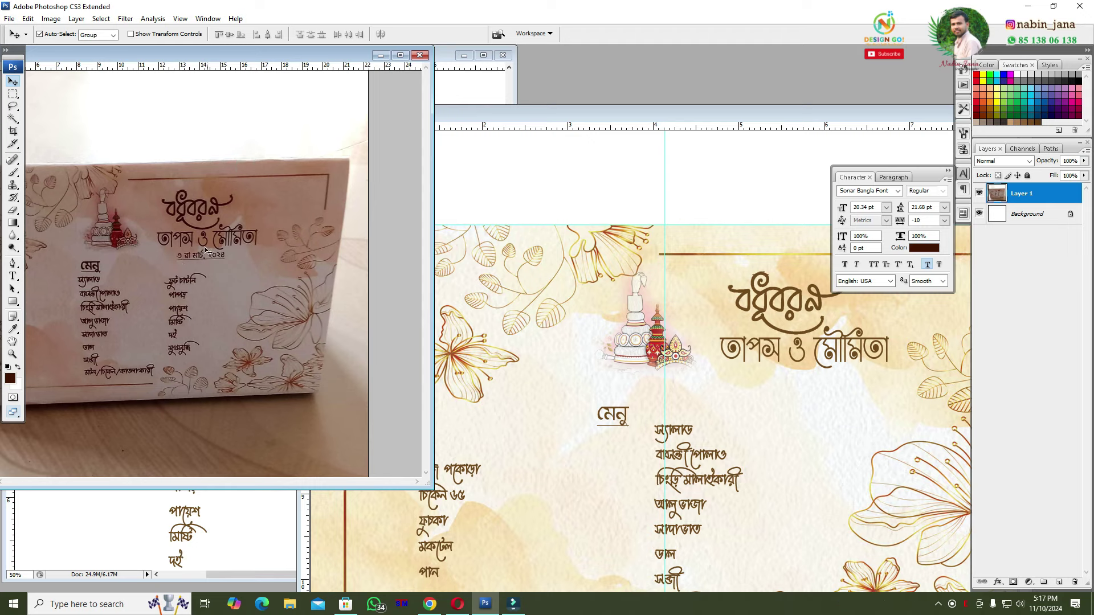
pyautogui.moveTo(635, 114); pyautogui.dragTo(460, 90)
pyautogui.moveTo(460, 317); pyautogui.dragTo(481, 298)
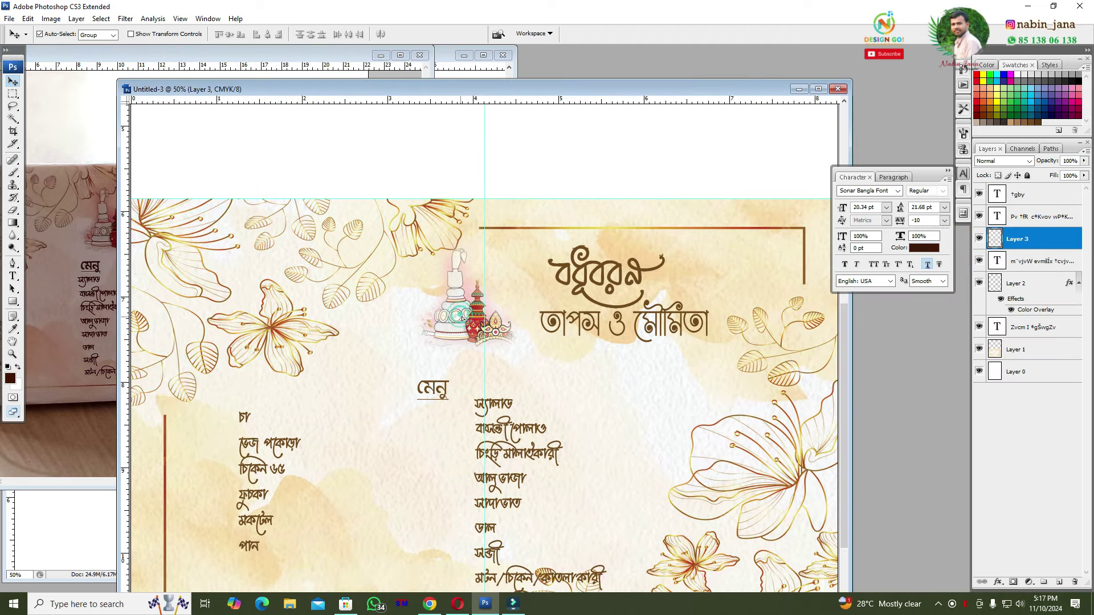
# Place a copy of the মেনু heading above the shorter dish column and recheck the reference photo.
pyautogui.click(818, 89)
pyautogui.moveTo(638, 165); pyautogui.dragTo(583, 89)
pyautogui.moveTo(453, 272)
pyautogui.mouseDown()
pyautogui.moveTo(472, 263)
pyautogui.moveTo(286, 292)
pyautogui.mouseUp()
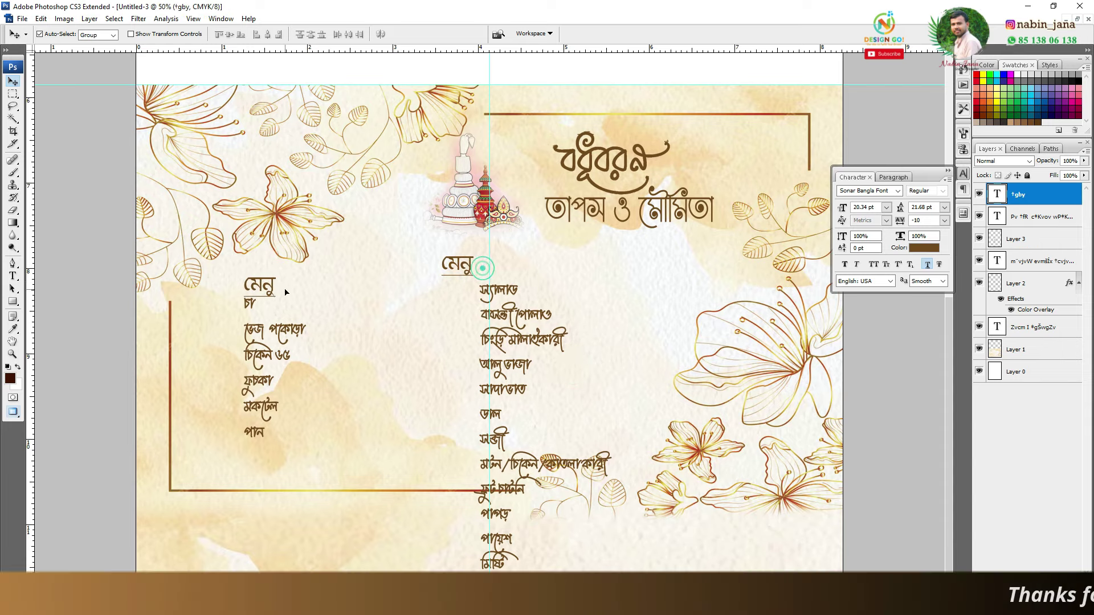
pyautogui.click(1079, 20)
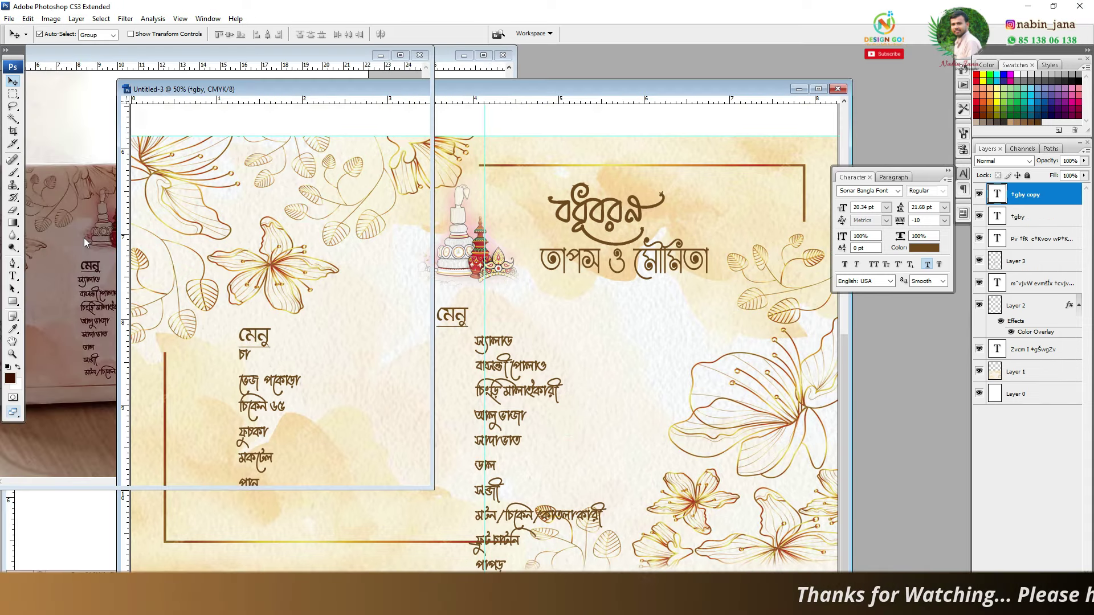
pyautogui.click(84, 238)
pyautogui.moveTo(184, 53); pyautogui.dragTo(306, 50)
pyautogui.click(818, 90)
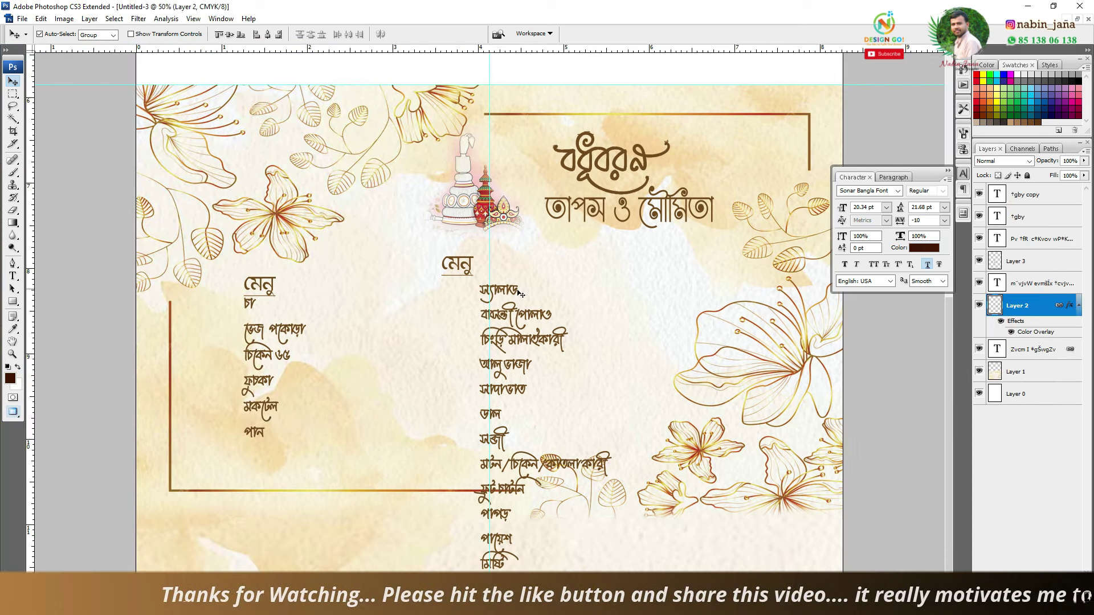
# Shift the middle list under its মেনু heading and delete its lines from সবজী down, ending at ডাল.
pyautogui.moveTo(520, 294); pyautogui.dragTo(481, 292)
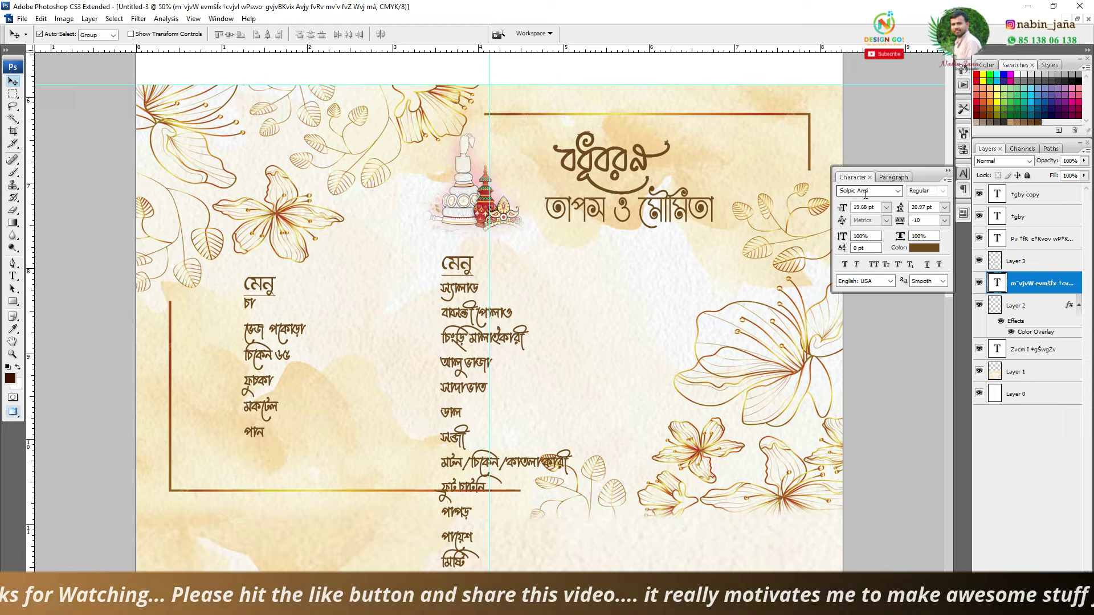
pyautogui.click(898, 191)
pyautogui.click(13, 276)
pyautogui.moveTo(446, 439); pyautogui.dragTo(479, 564)
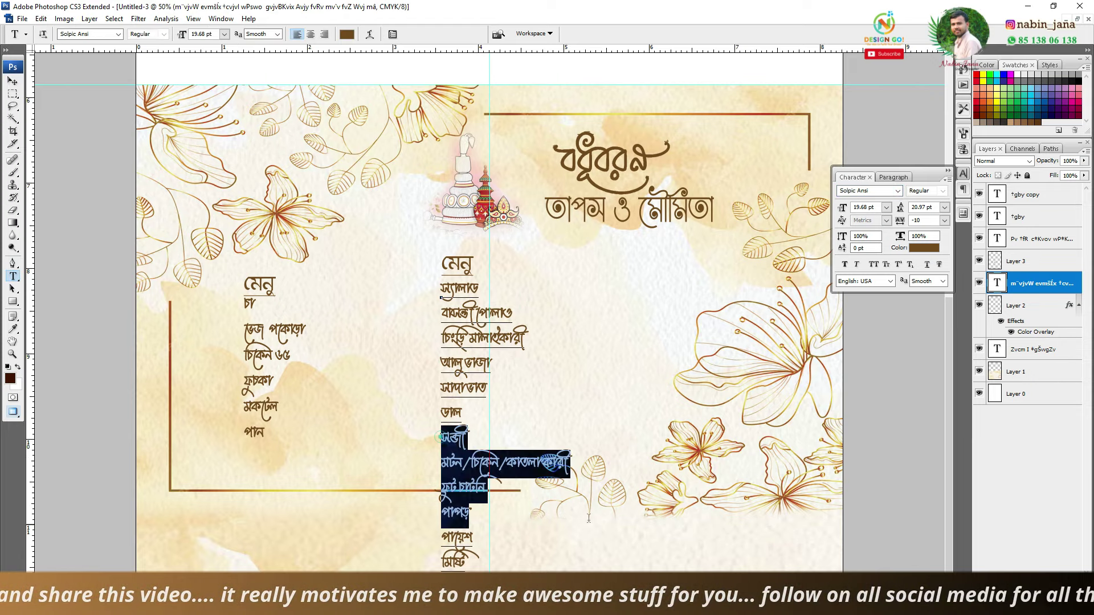
pyautogui.hotkey('ctrl', '-')
pyautogui.hotkey('ctrl', '-')
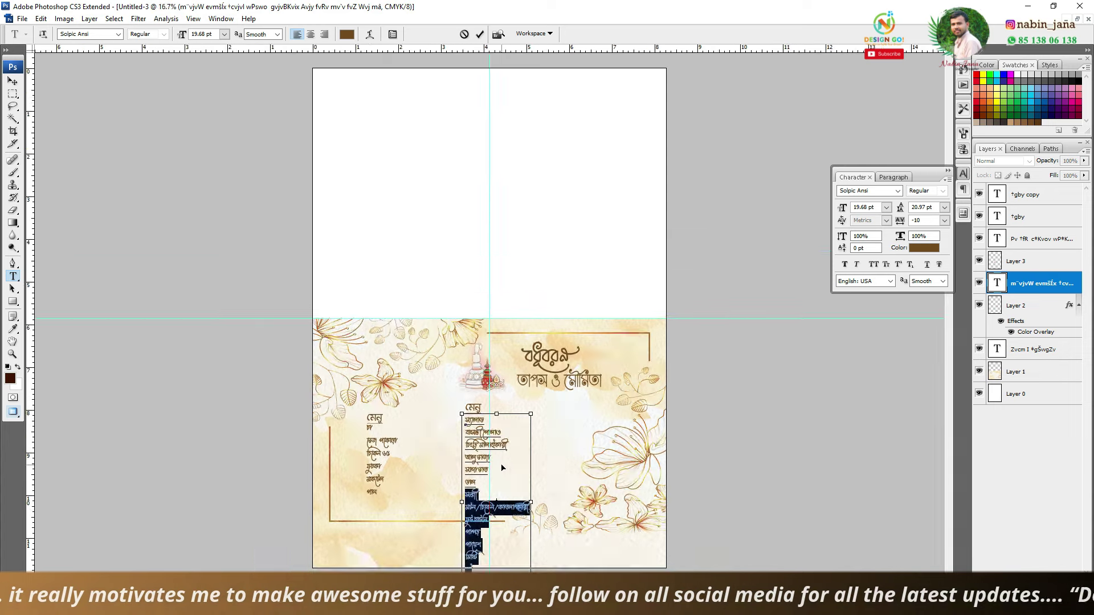
pyautogui.hotkey('ctrl', '-')
pyautogui.press('Delete')
pyautogui.click(12, 80)
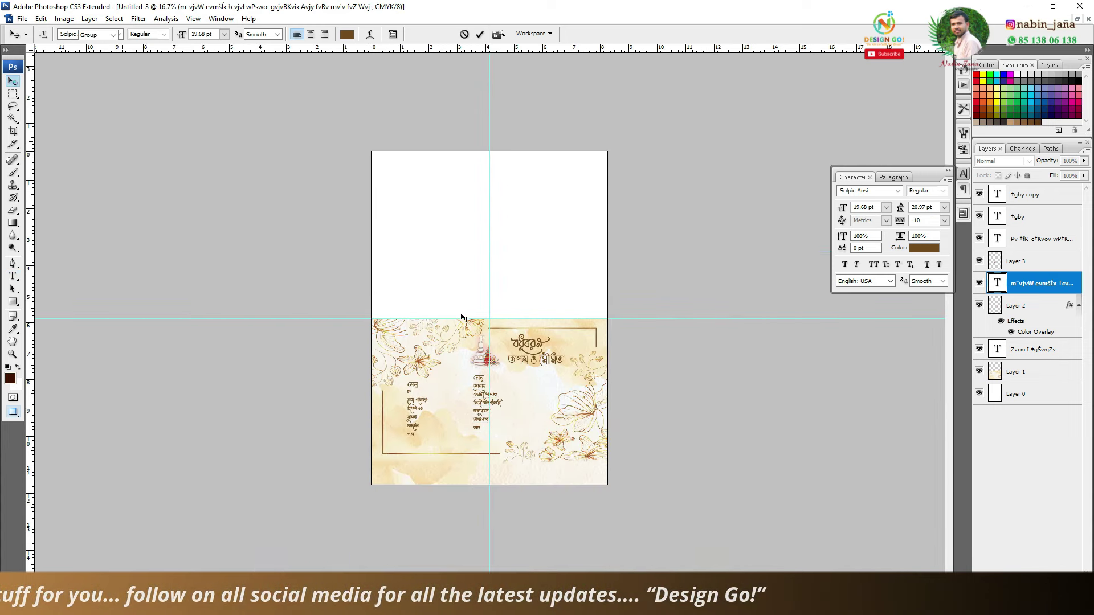
pyautogui.hotkey('ctrl', '+')
pyautogui.hotkey('ctrl', '+')
pyautogui.hotkey('ctrl', '+')
pyautogui.hotkey('ctrl', '+')
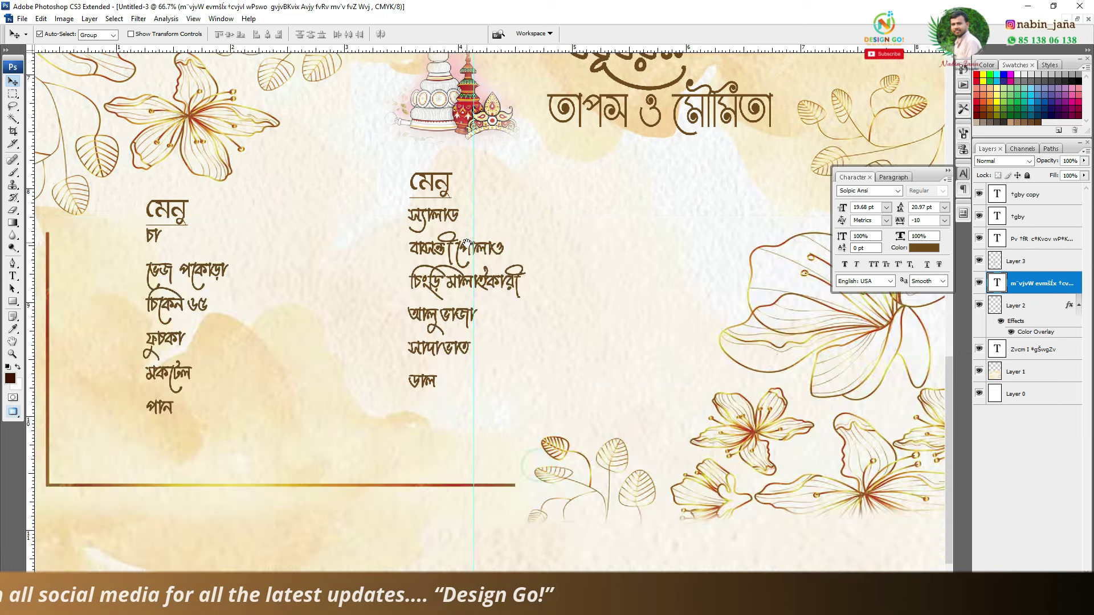
# Duplicate the menu column to the right and replace its text with the cut lines ফুট চাটনি through মুখশুদ্ধি.
pyautogui.moveTo(451, 163); pyautogui.dragTo(451, 158)
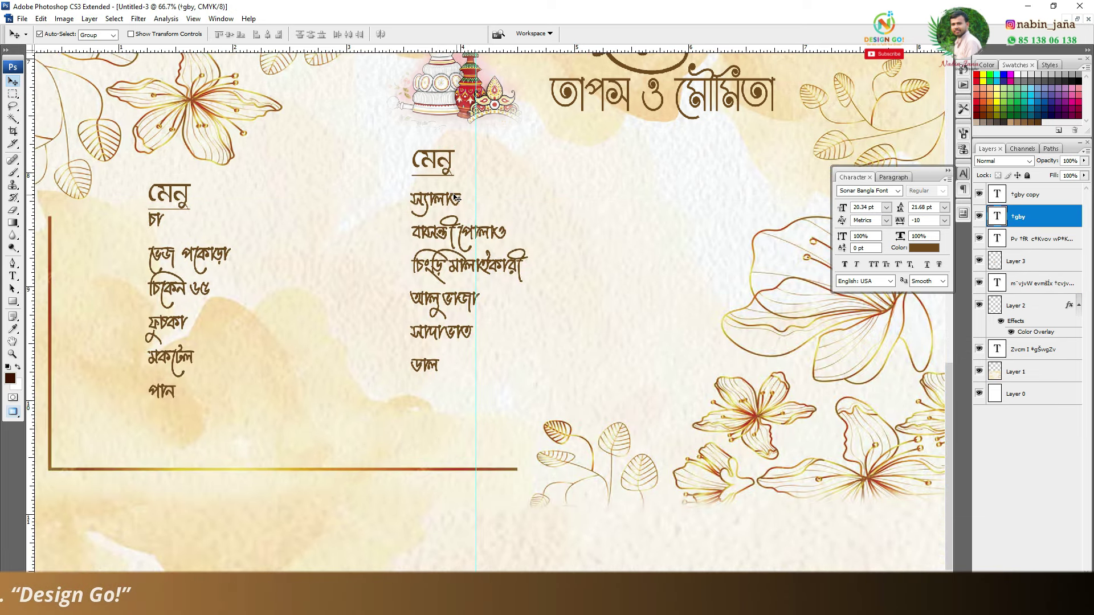
pyautogui.moveTo(444, 211); pyautogui.dragTo(607, 224)
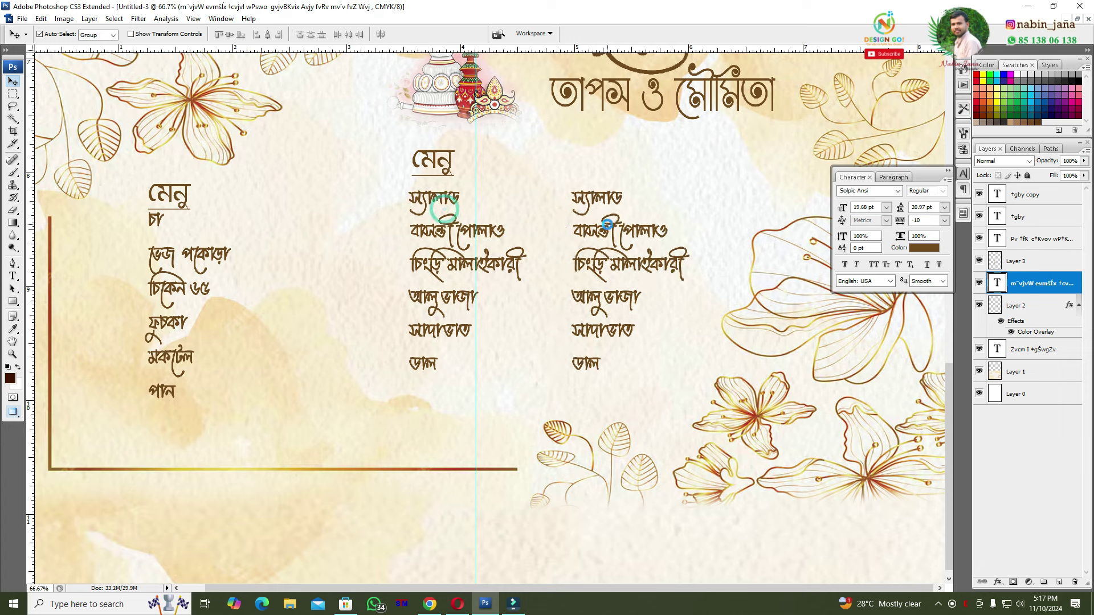
pyautogui.click(13, 276)
pyautogui.click(603, 262)
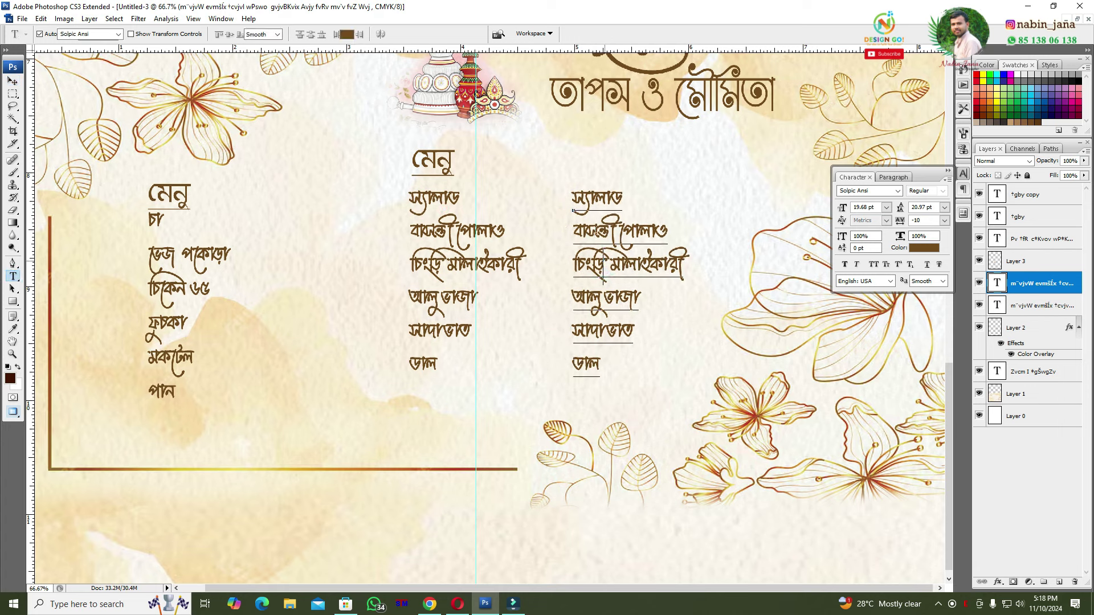
pyautogui.hotkey('ctrl', 'a')
pyautogui.click(614, 200)
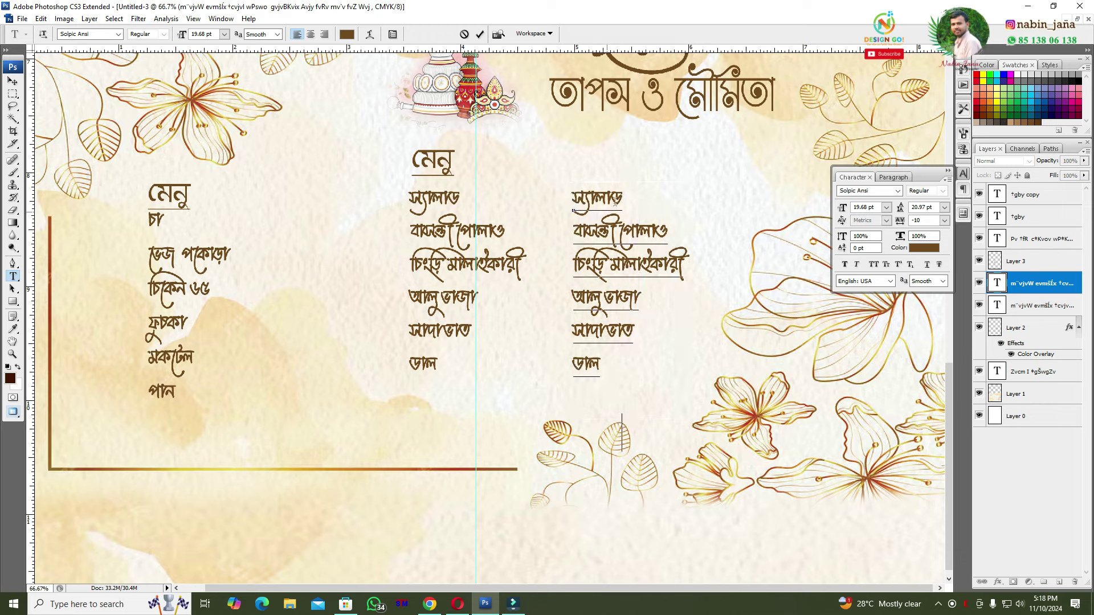
pyautogui.hotkey('ctrl', '-')
pyautogui.press('Escape')
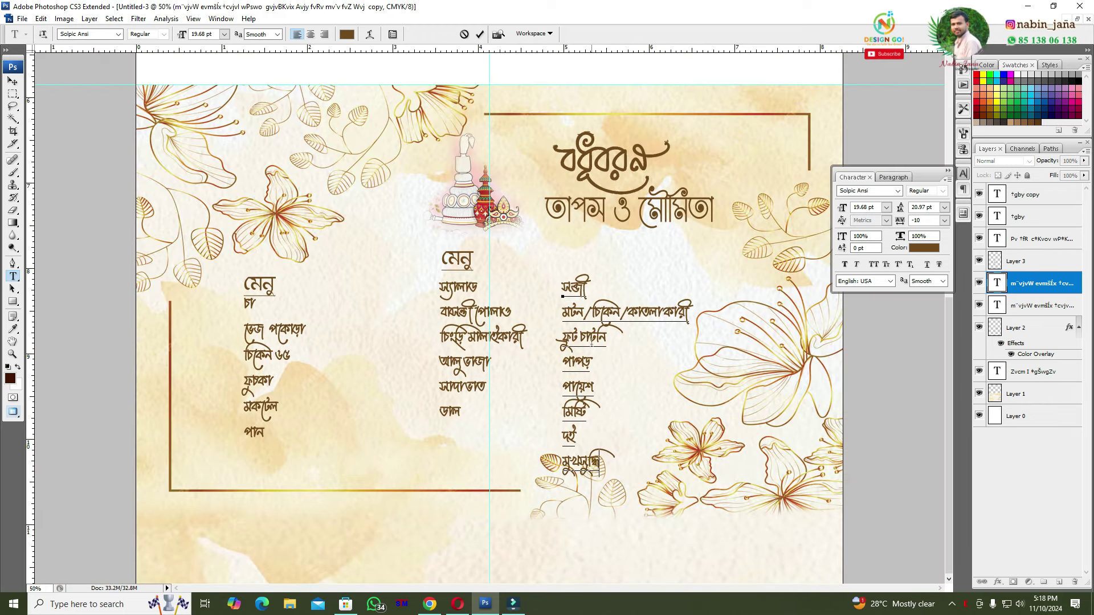
pyautogui.moveTo(690, 316); pyautogui.dragTo(524, 249)
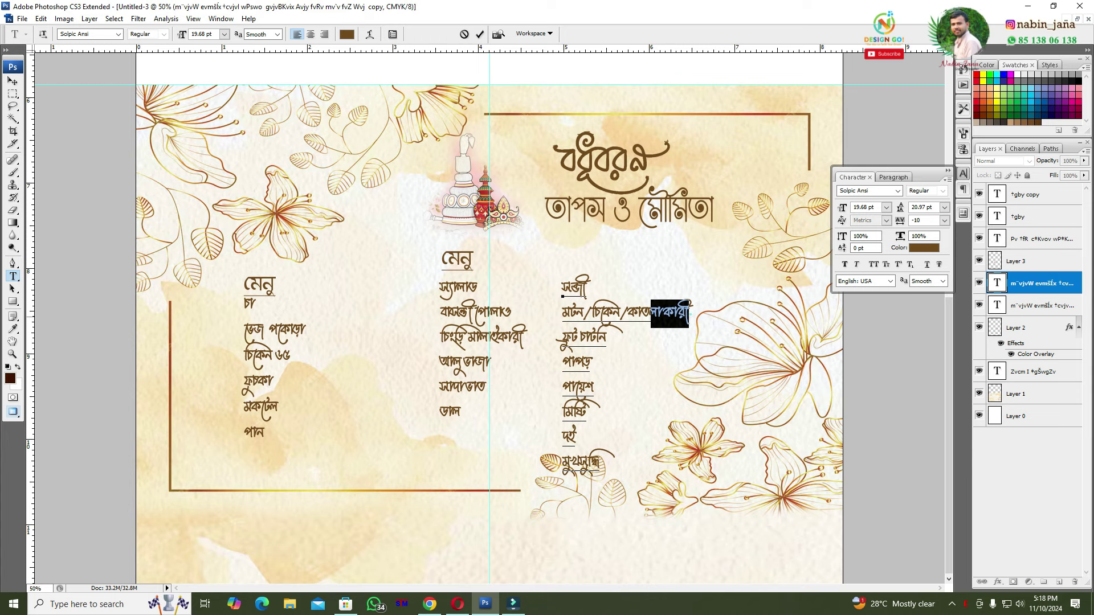
pyautogui.click(525, 259)
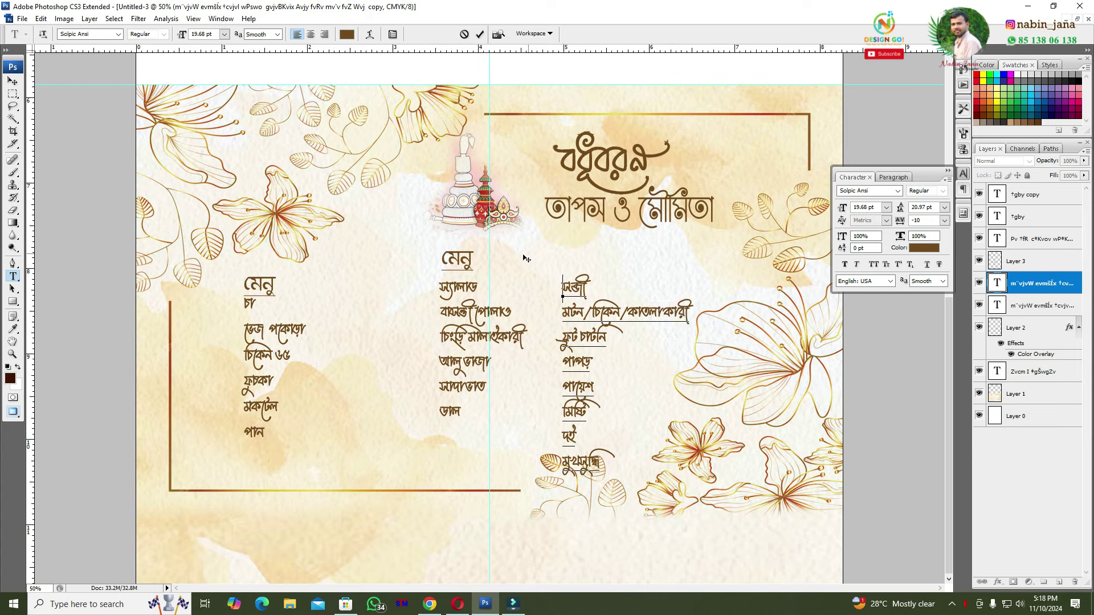
pyautogui.press('Delete')
pyautogui.click(13, 81)
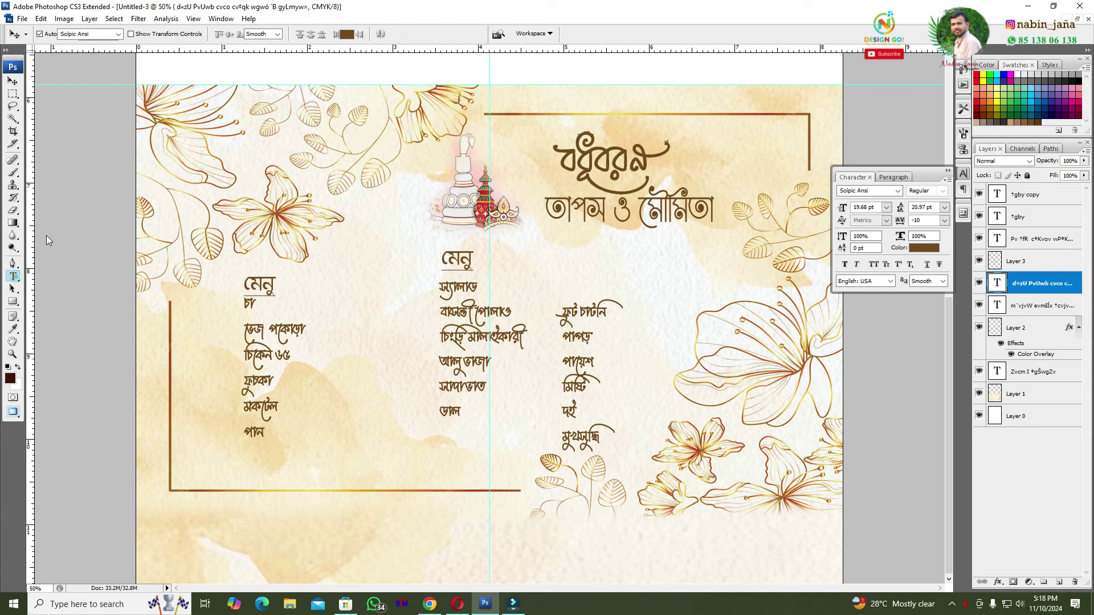
# Paste সব্জী and the মটন/চিকেন line as new lines after ডাল in the middle column.
pyautogui.click(13, 276)
pyautogui.click(450, 412)
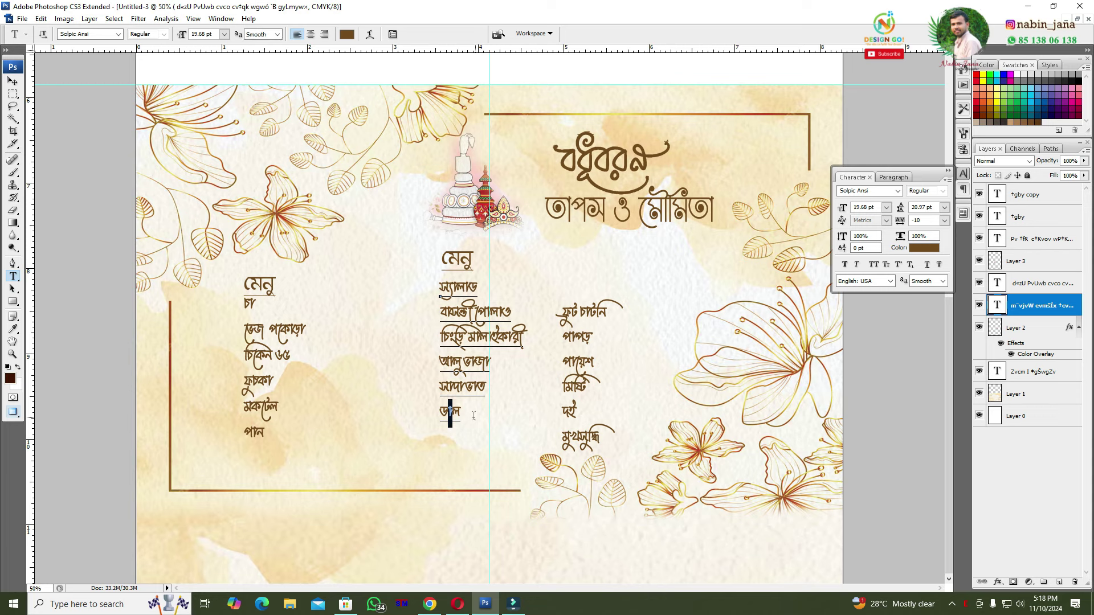
pyautogui.click(474, 416)
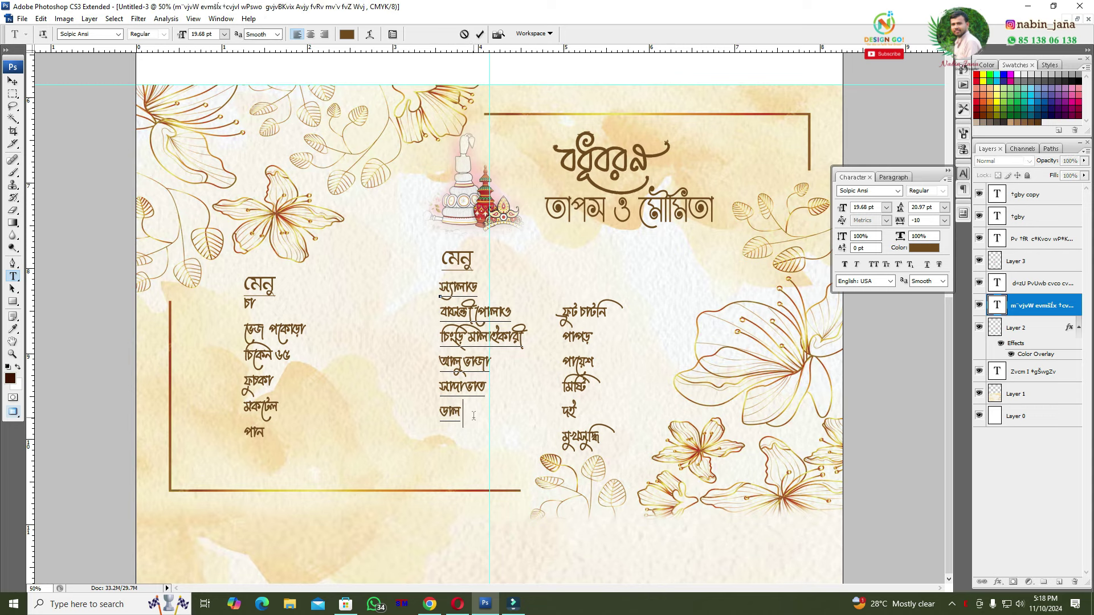
pyautogui.press('ctrl')
pyautogui.hotkey('ctrl', 'v')
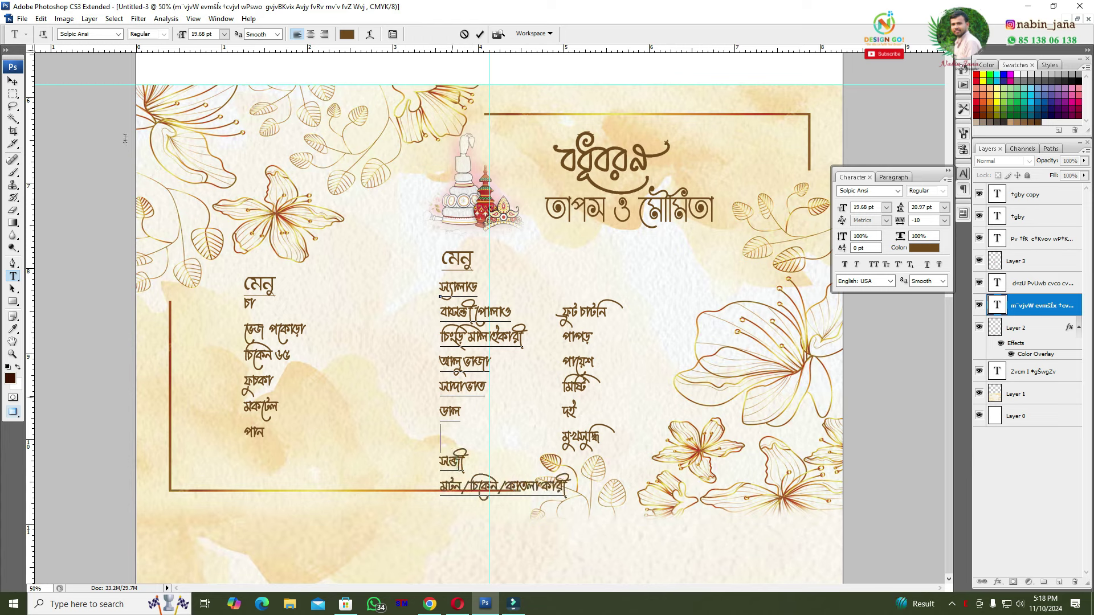
pyautogui.press('BackSpace')
pyautogui.hotkey('ctrl', 'Return')
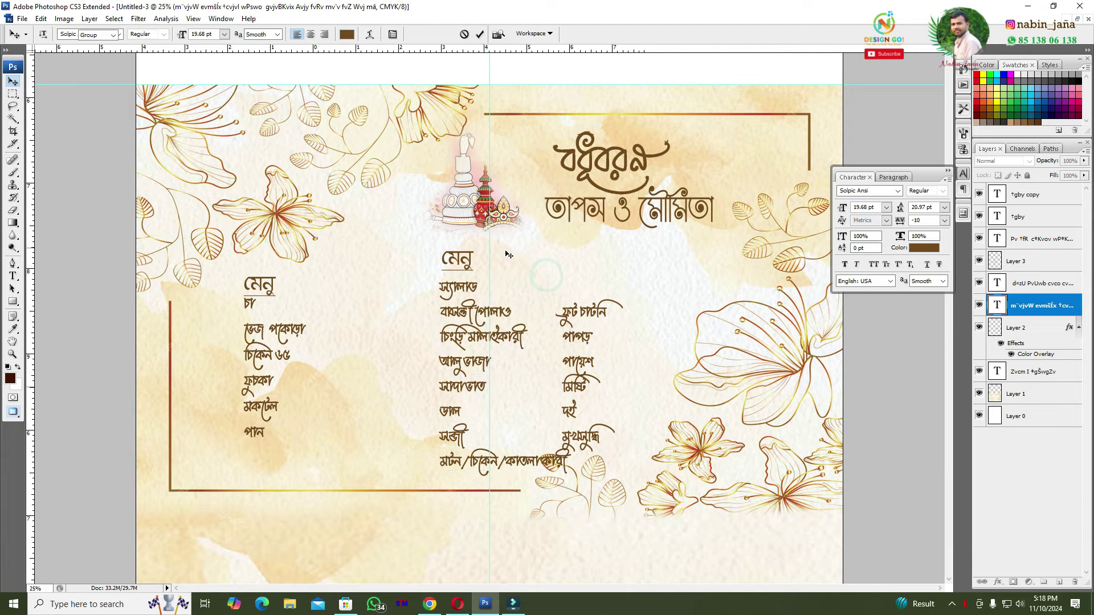
pyautogui.hotkey('ctrl', '+')
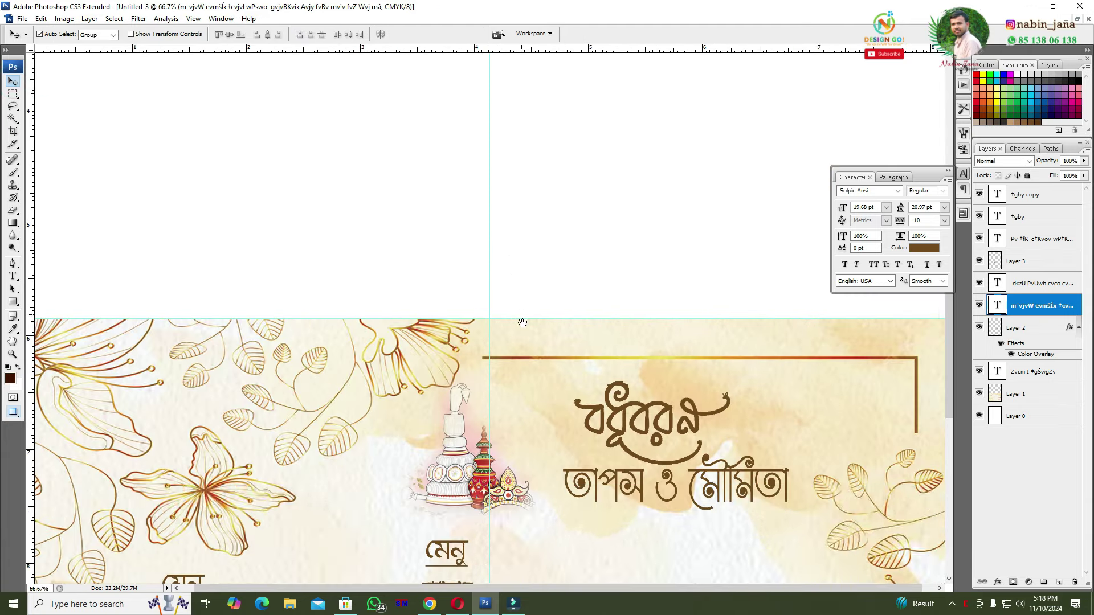
# Reposition the middle and right menu columns and centre the মেনু heading above them.
pyautogui.scroll(-5, 503, 249)
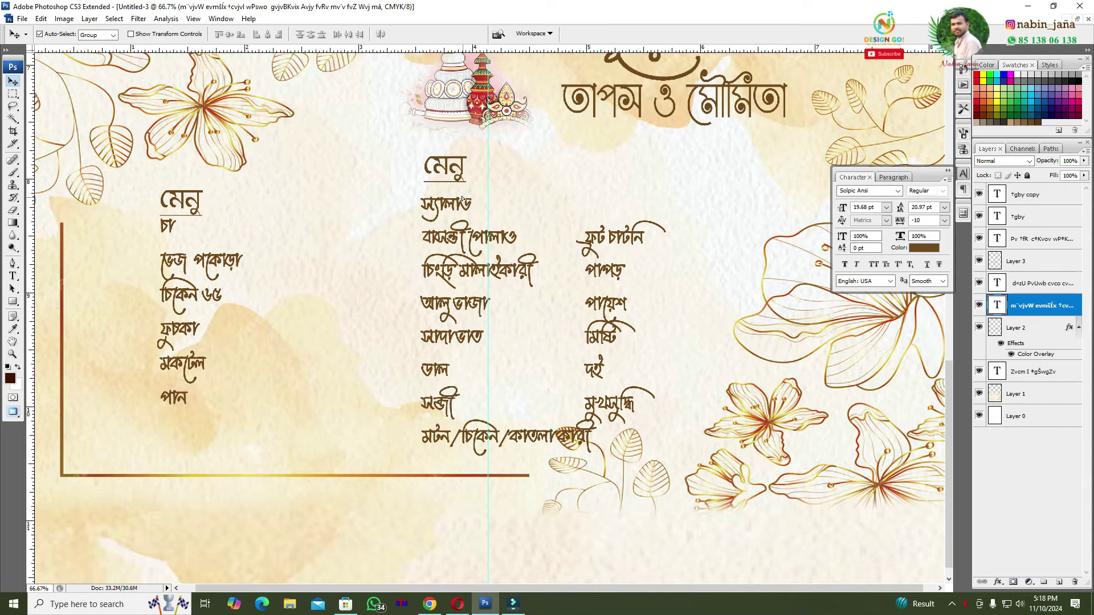
pyautogui.moveTo(462, 199); pyautogui.dragTo(458, 194)
pyautogui.moveTo(611, 240); pyautogui.dragTo(605, 194)
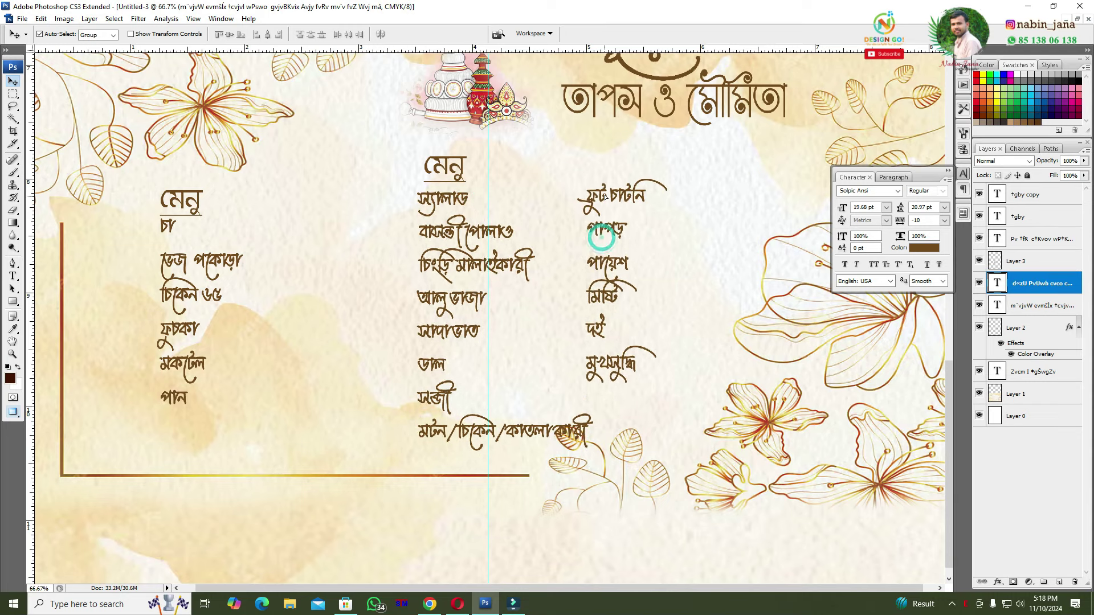
pyautogui.click(583, 224)
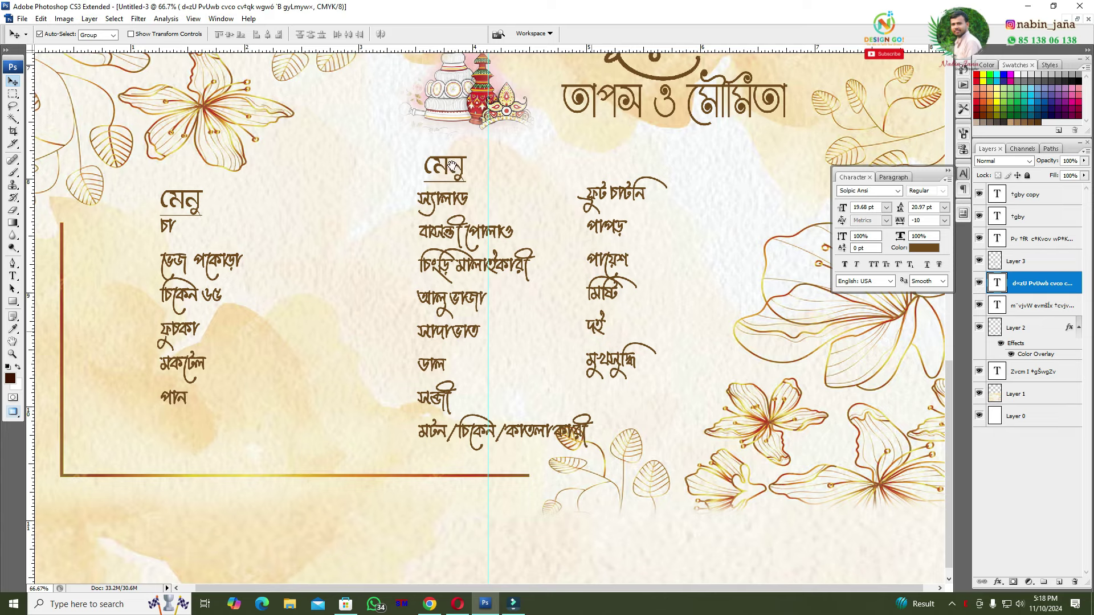
pyautogui.moveTo(452, 165)
pyautogui.mouseDown()
pyautogui.moveTo(422, 170)
pyautogui.moveTo(426, 184)
pyautogui.moveTo(507, 171)
pyautogui.mouseUp()
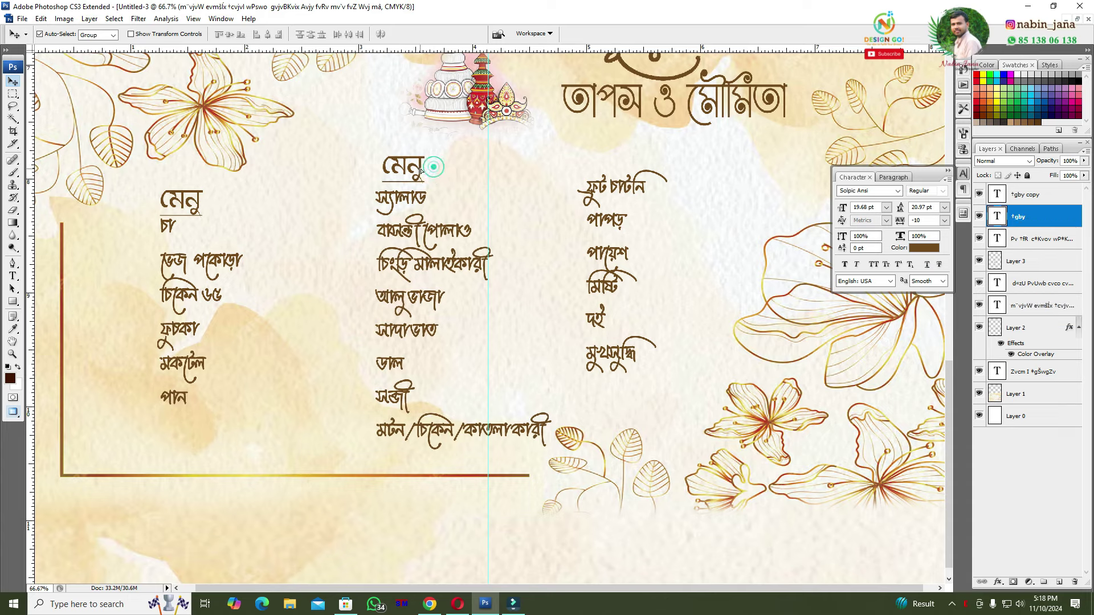
pyautogui.moveTo(606, 190); pyautogui.dragTo(431, 198)
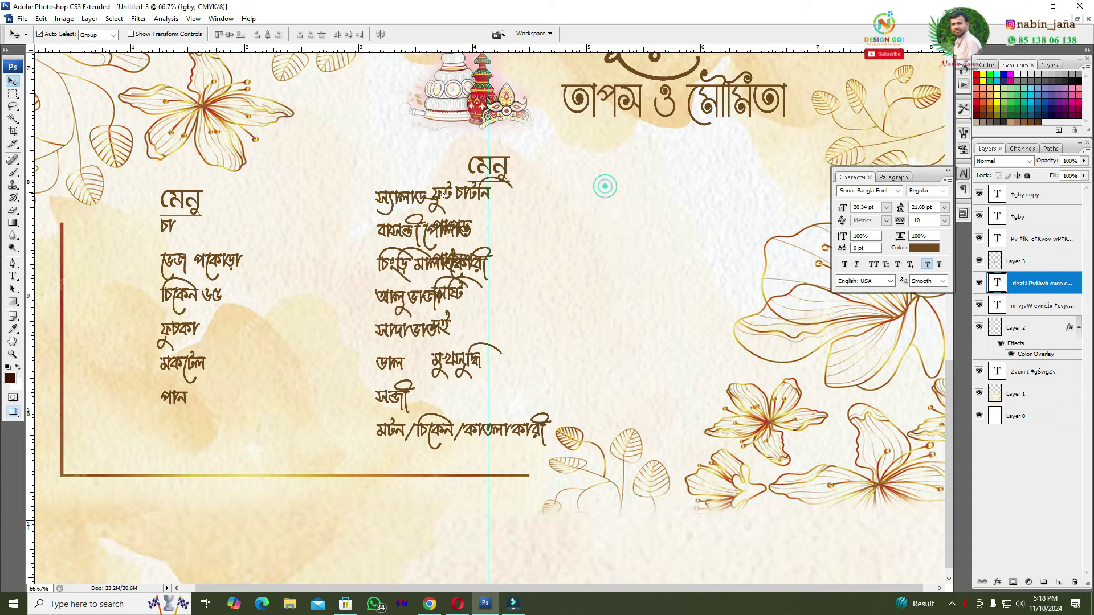
pyautogui.hotkey('ctrl', 't')
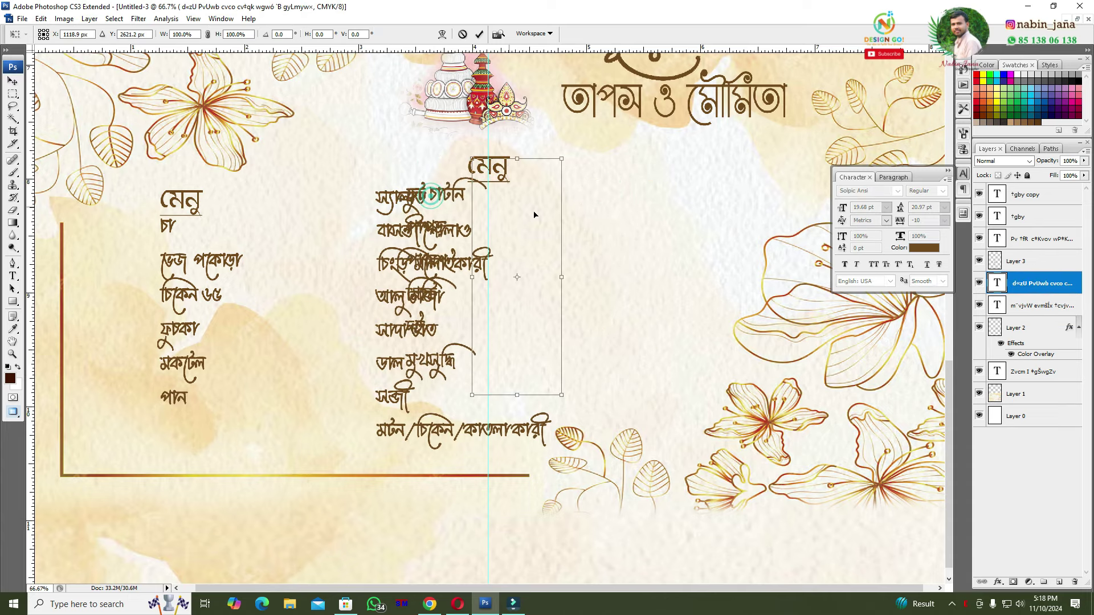
pyautogui.moveTo(432, 198); pyautogui.dragTo(564, 200)
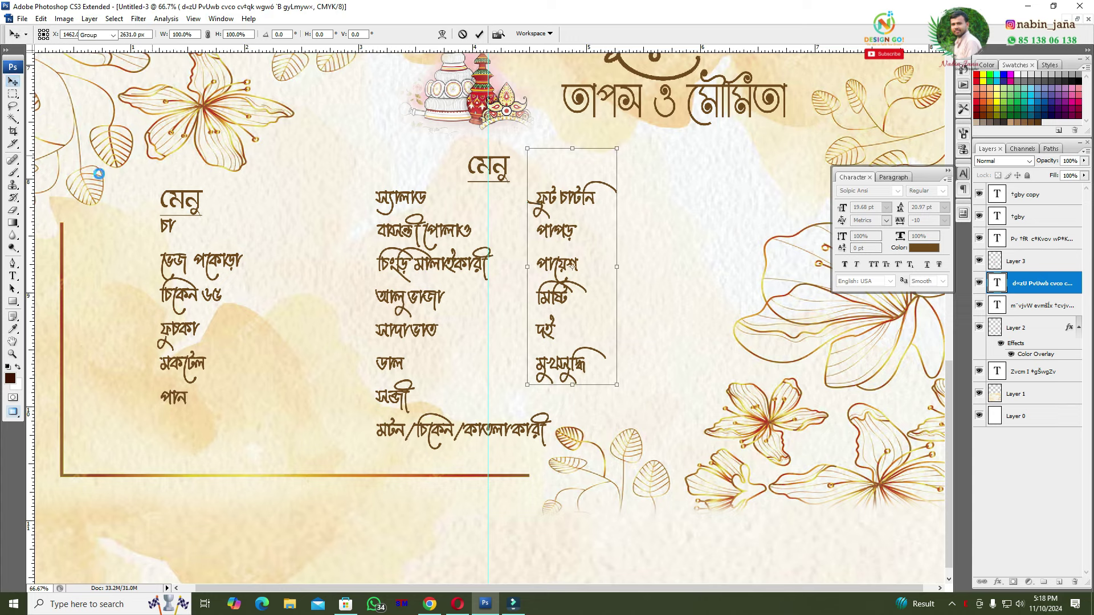
pyautogui.press('Return')
# Remove the right column's blank first line and shift it right to space the three columns.
pyautogui.press('t')
pyautogui.click(531, 207)
pyautogui.press('BackSpace')
pyautogui.click(12, 82)
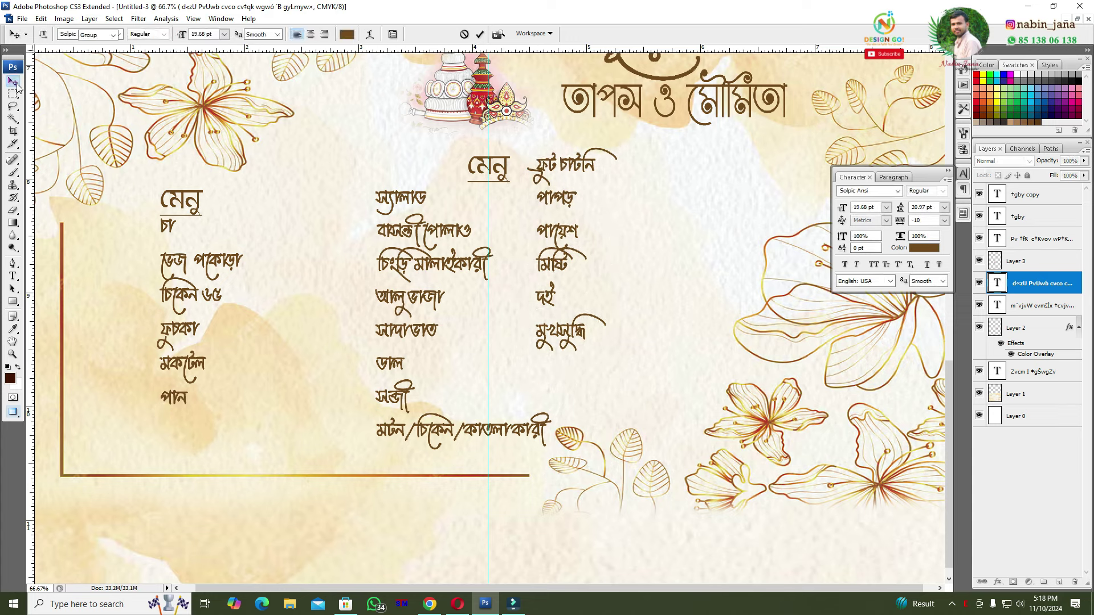
pyautogui.hotkey('ctrl', 't')
pyautogui.moveTo(576, 200)
pyautogui.mouseDown()
pyautogui.moveTo(576, 255)
pyautogui.moveTo(589, 210)
pyautogui.moveTo(642, 208)
pyautogui.mouseUp()
pyautogui.press('Return')
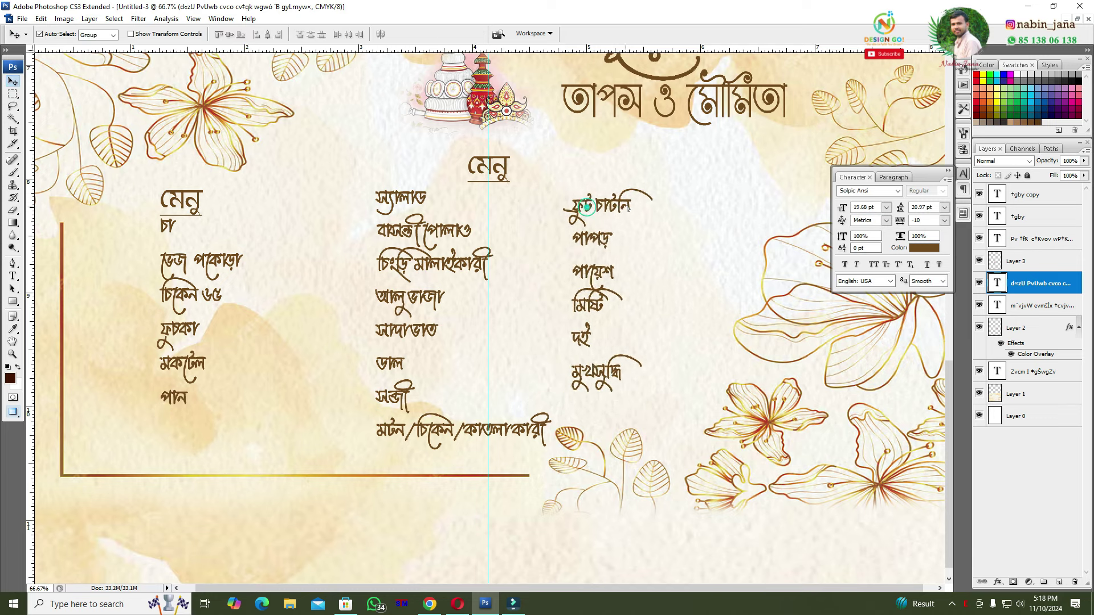
pyautogui.moveTo(429, 201); pyautogui.dragTo(432, 200)
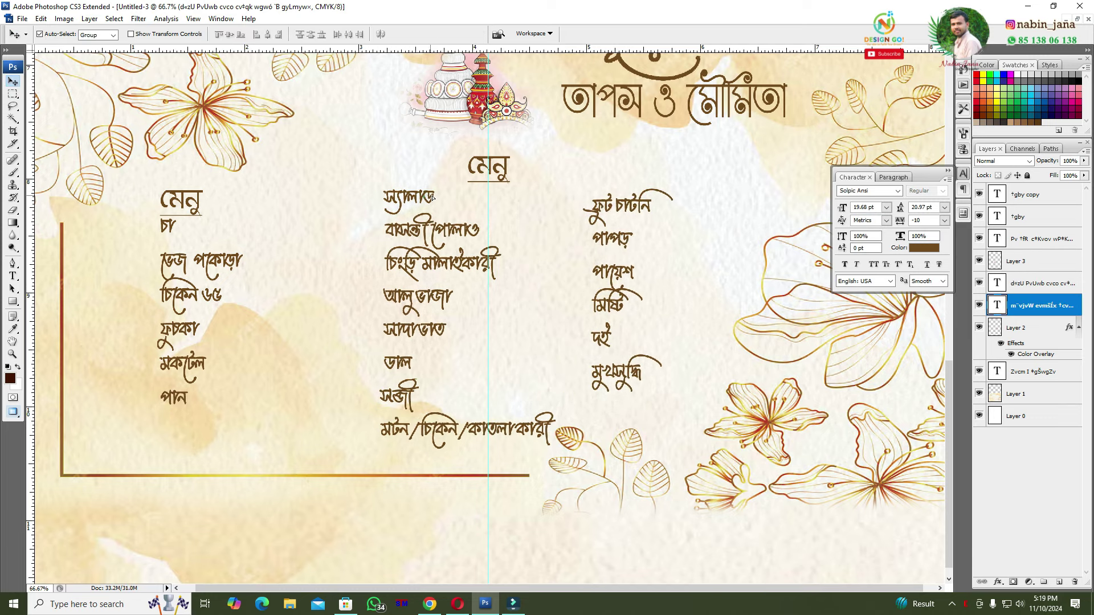
pyautogui.moveTo(504, 171); pyautogui.dragTo(525, 171)
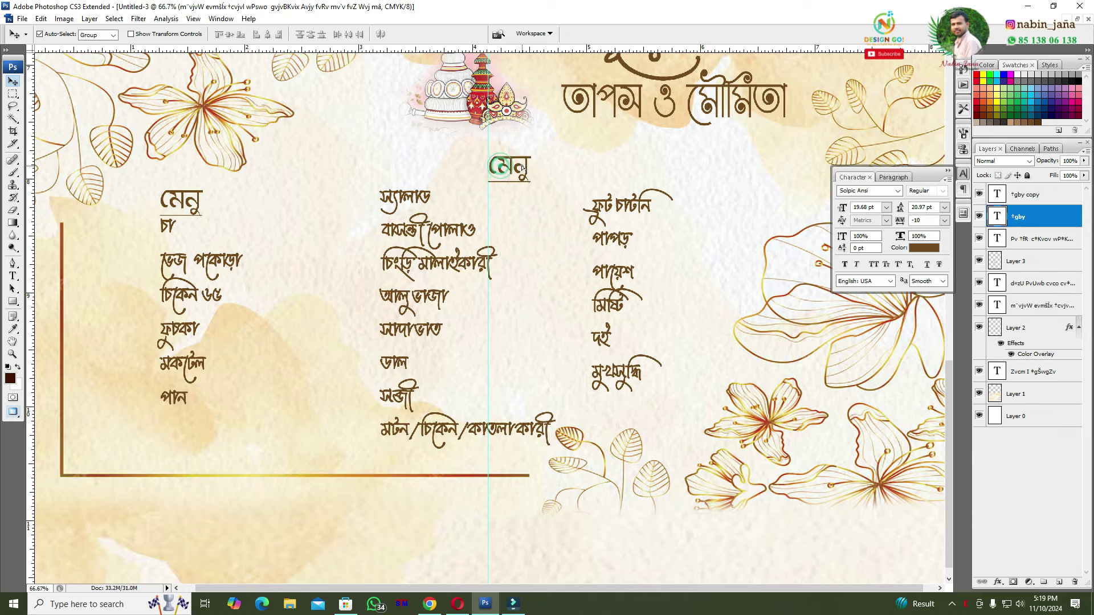
pyautogui.hotkey('ctrl', '-')
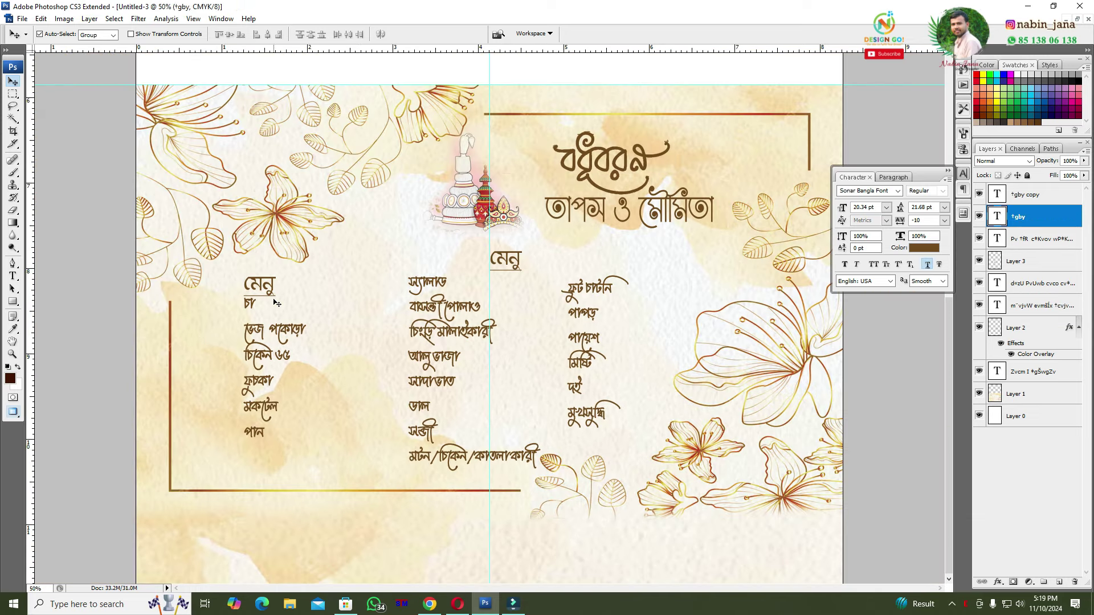
# Select the left মেনু heading and switch the Bangla keyboard layout to Bijoy.
pyautogui.click(13, 275)
pyautogui.moveTo(244, 283); pyautogui.dragTo(283, 280)
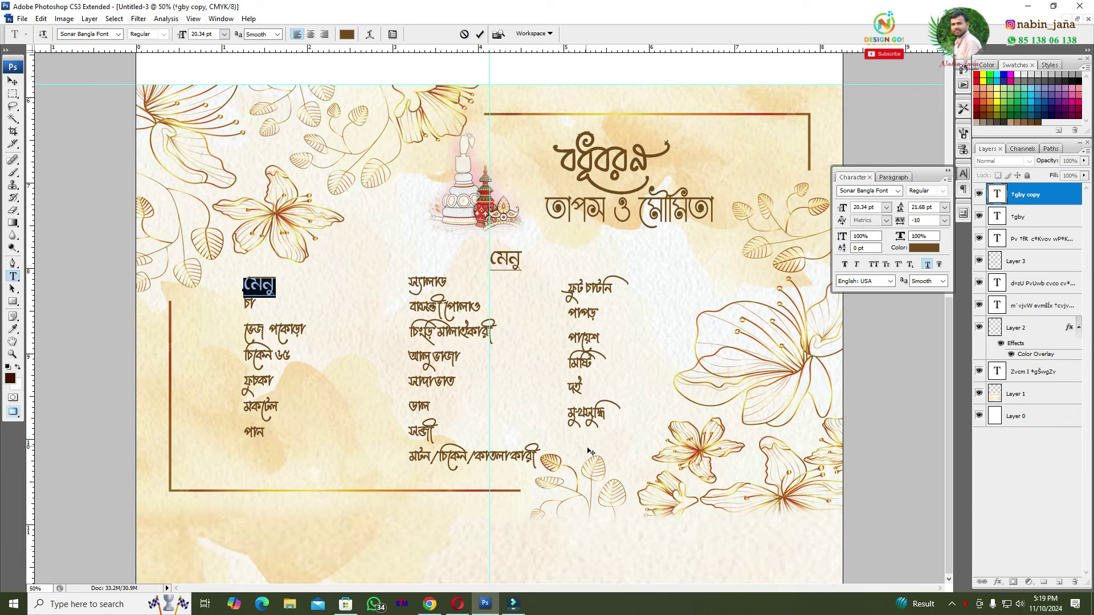
pyautogui.hotkey('ctrl', 'alt', 'b')
pyautogui.rightClick(967, 603)
pyautogui.moveTo(946, 585)
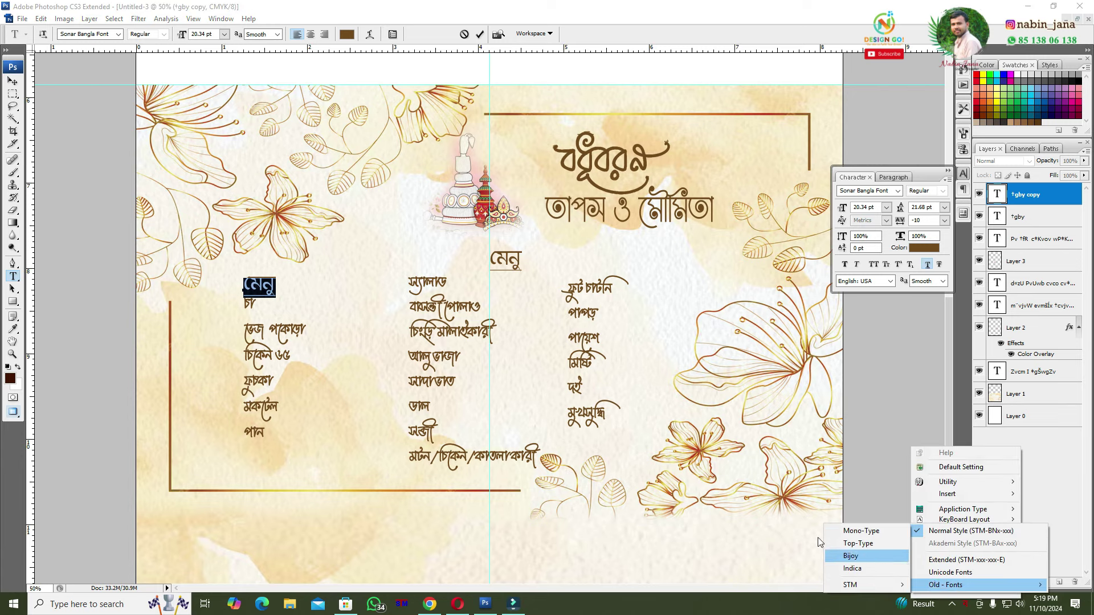
pyautogui.click(850, 556)
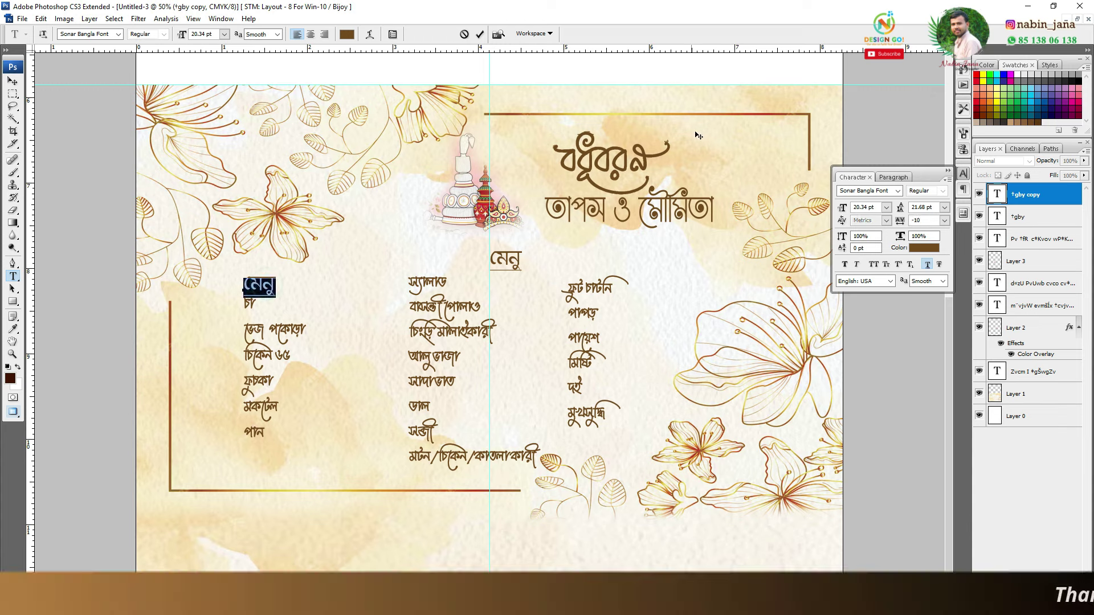
# Check the printed-card photo and retype the left column heading as স্টল.
pyautogui.click(1077, 19)
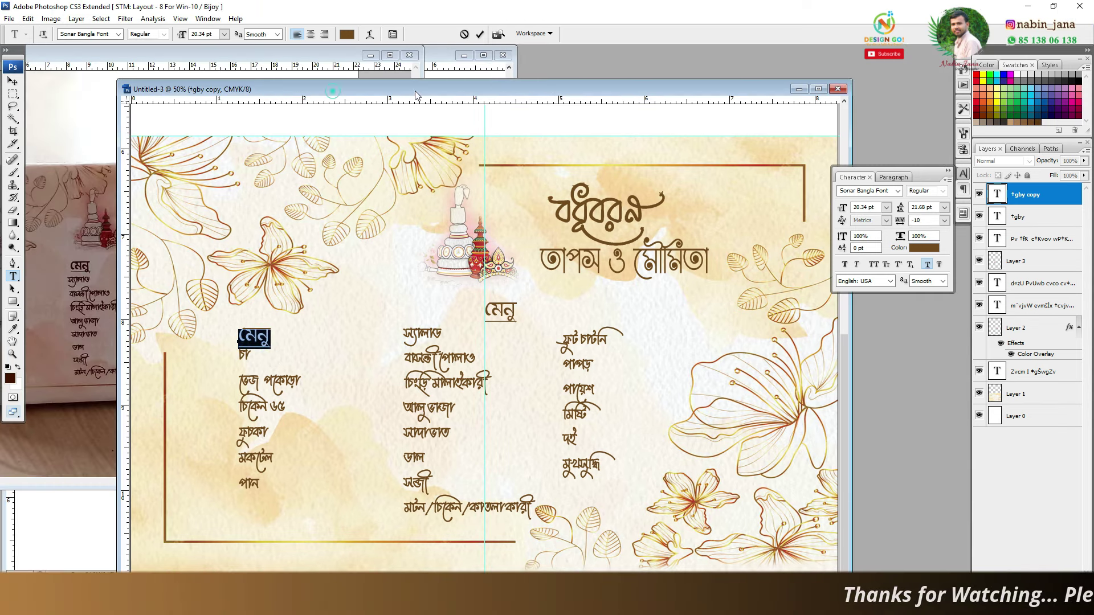
pyautogui.moveTo(342, 91); pyautogui.dragTo(461, 93)
pyautogui.click(13, 81)
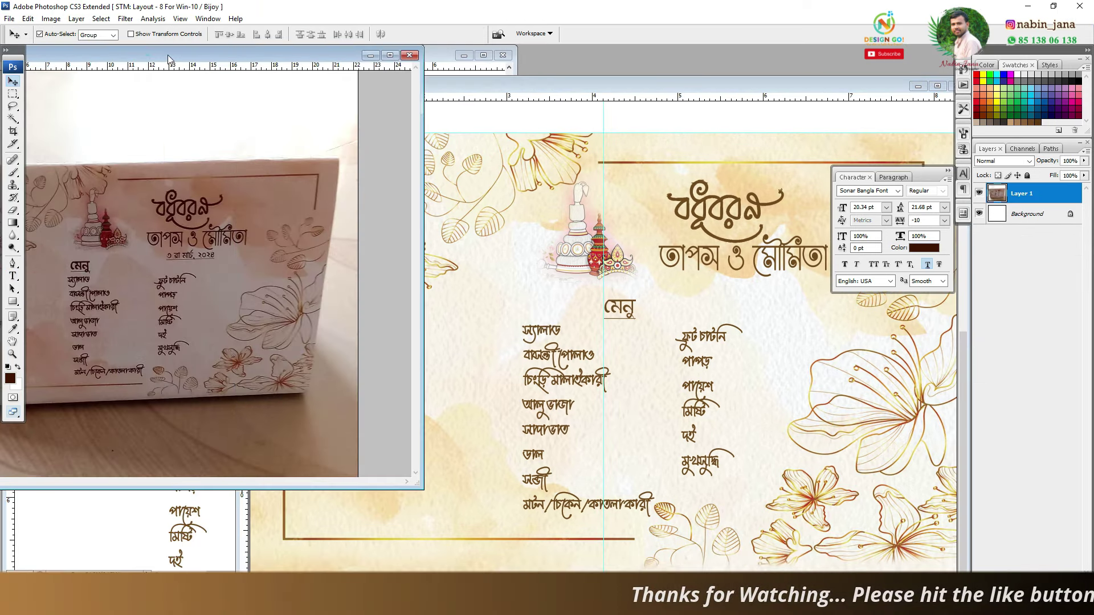
pyautogui.click(147, 55)
pyautogui.click(542, 310)
pyautogui.moveTo(619, 308); pyautogui.dragTo(373, 334)
pyautogui.click(13, 276)
pyautogui.doubleClick(375, 333)
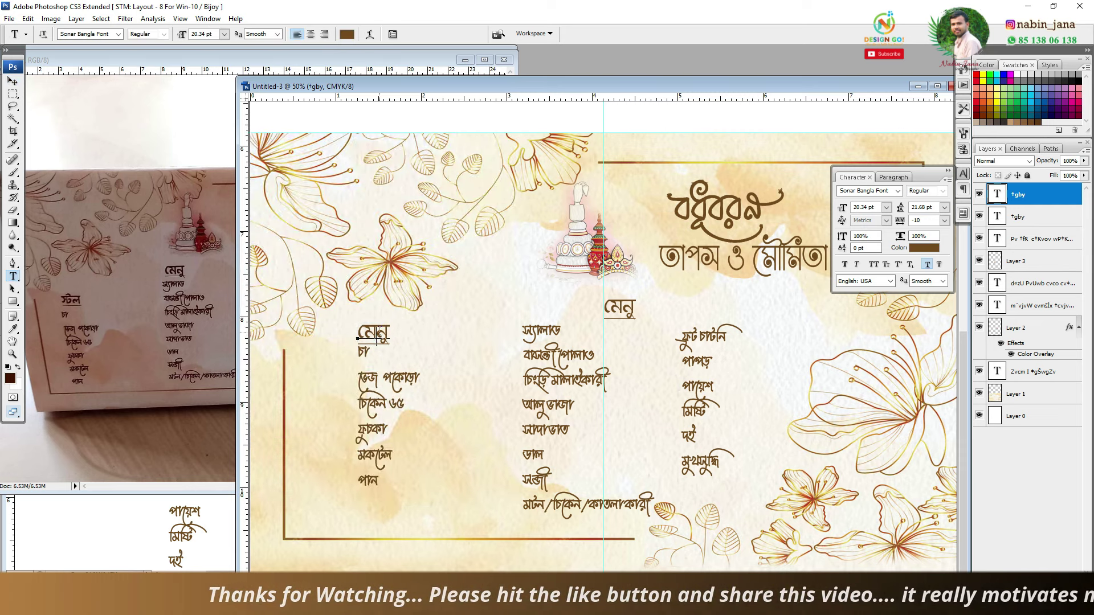
pyautogui.write('স্ট')
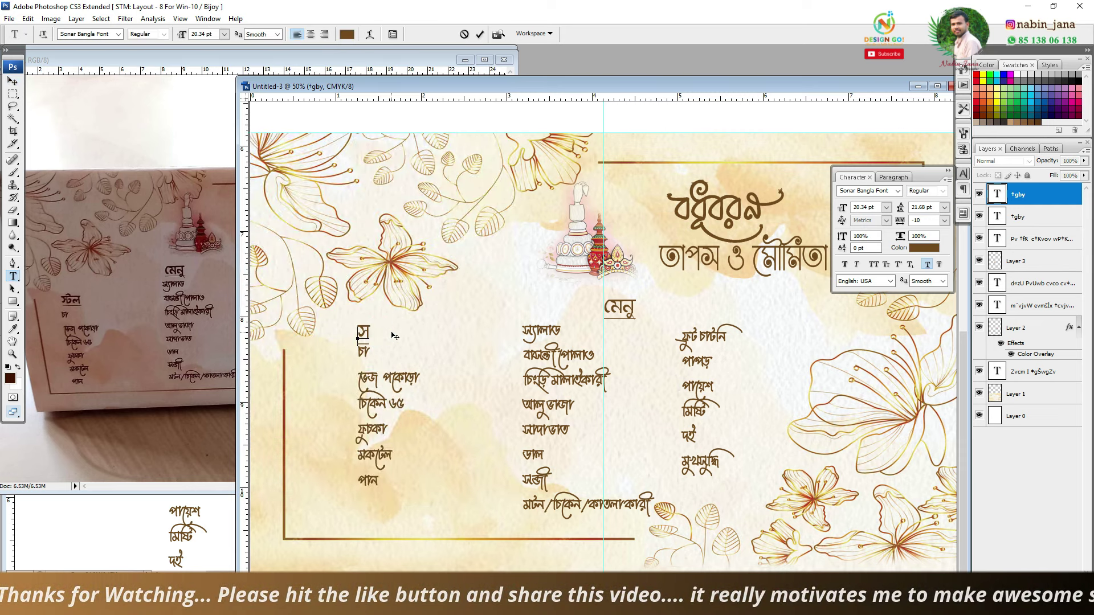
pyautogui.write('ল')
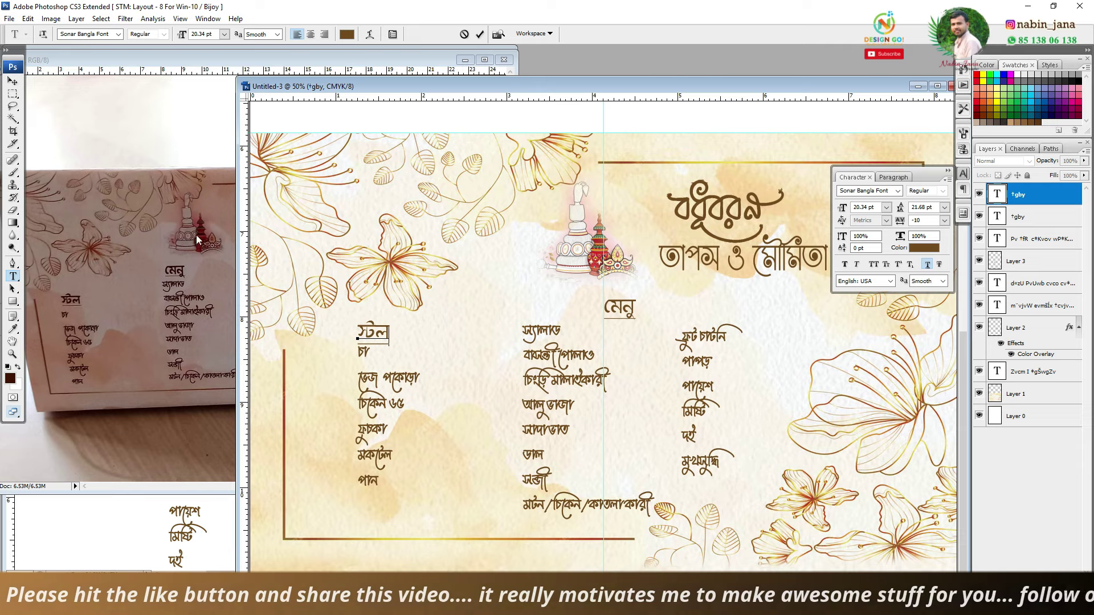
# Move the left column's food items down beneath স্টল and nudge the vertical guide right.
pyautogui.click(12, 82)
pyautogui.click(154, 139)
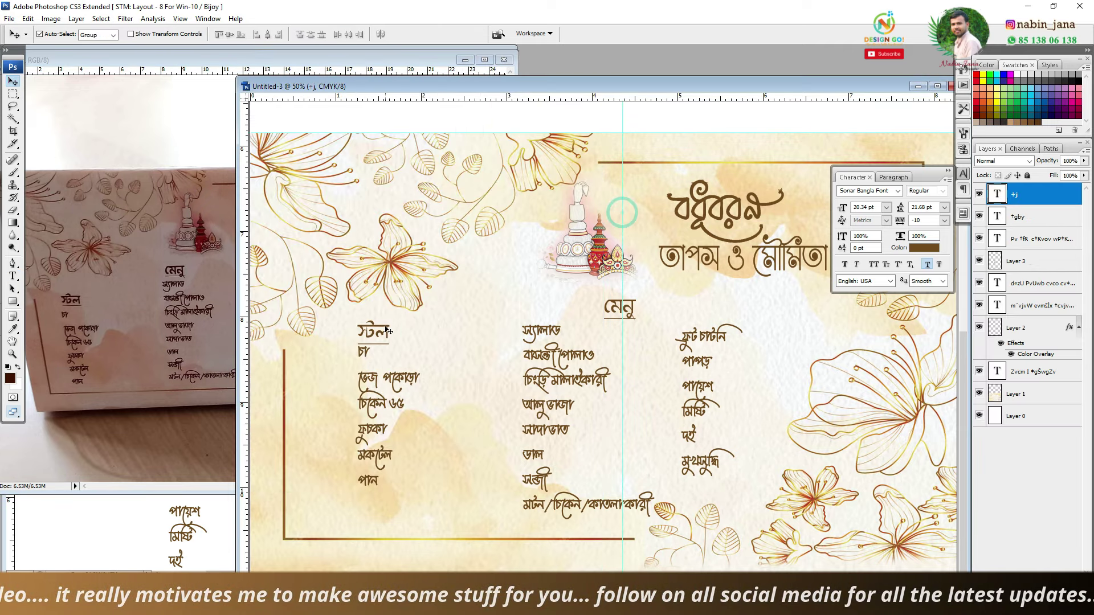
pyautogui.moveTo(603, 341); pyautogui.dragTo(622, 342)
pyautogui.moveTo(366, 348)
pyautogui.mouseDown()
pyautogui.moveTo(366, 365)
pyautogui.moveTo(371, 341)
pyautogui.mouseUp()
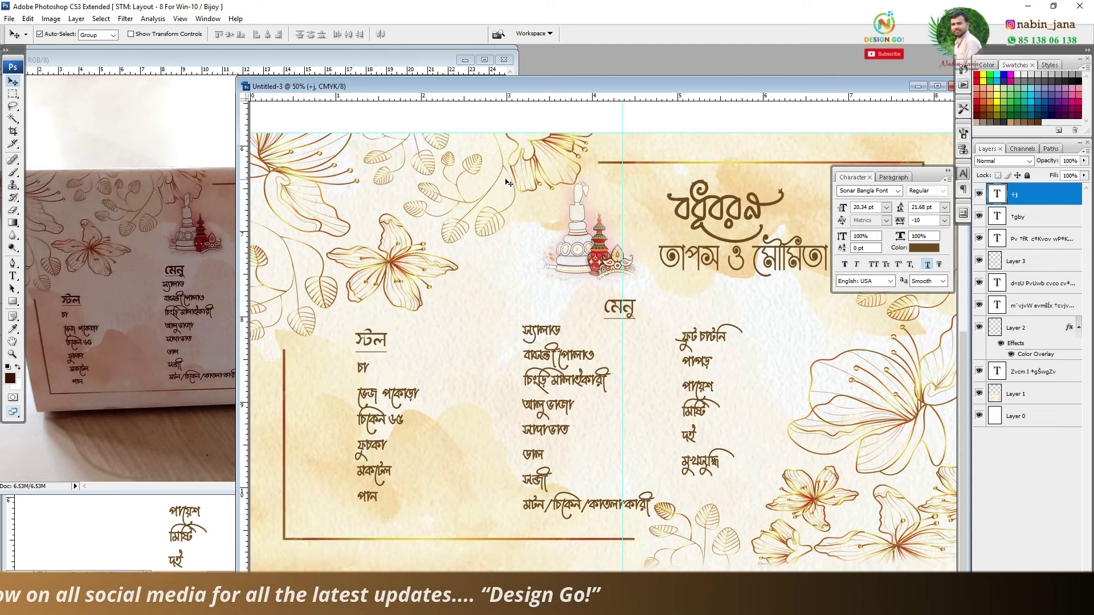
pyautogui.moveTo(578, 86)
pyautogui.mouseDown()
pyautogui.moveTo(723, 138)
pyautogui.moveTo(408, 136)
pyautogui.mouseUp()
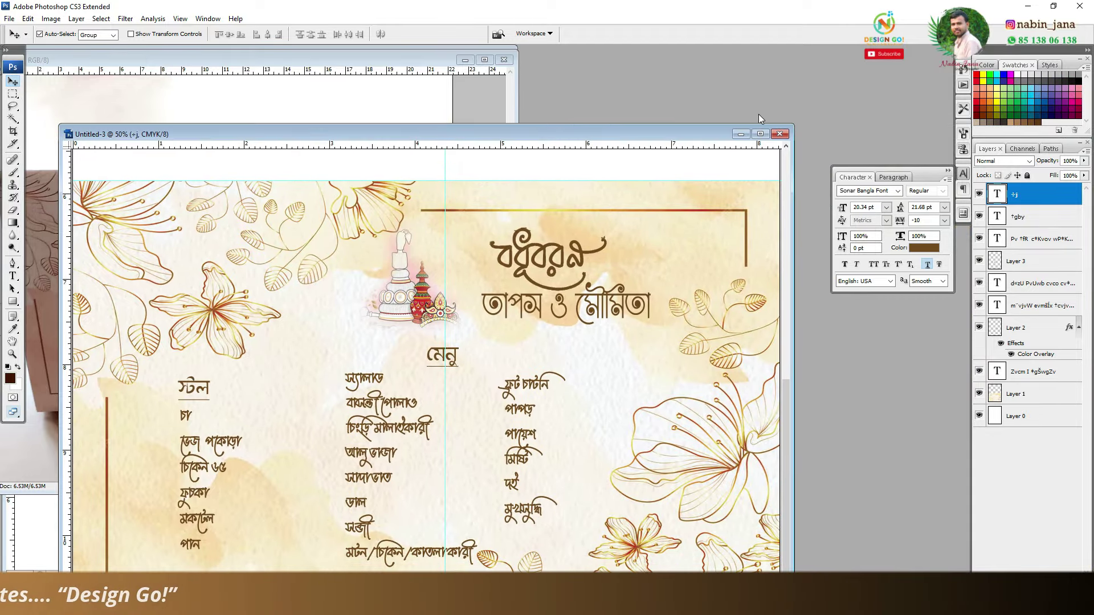
pyautogui.click(760, 134)
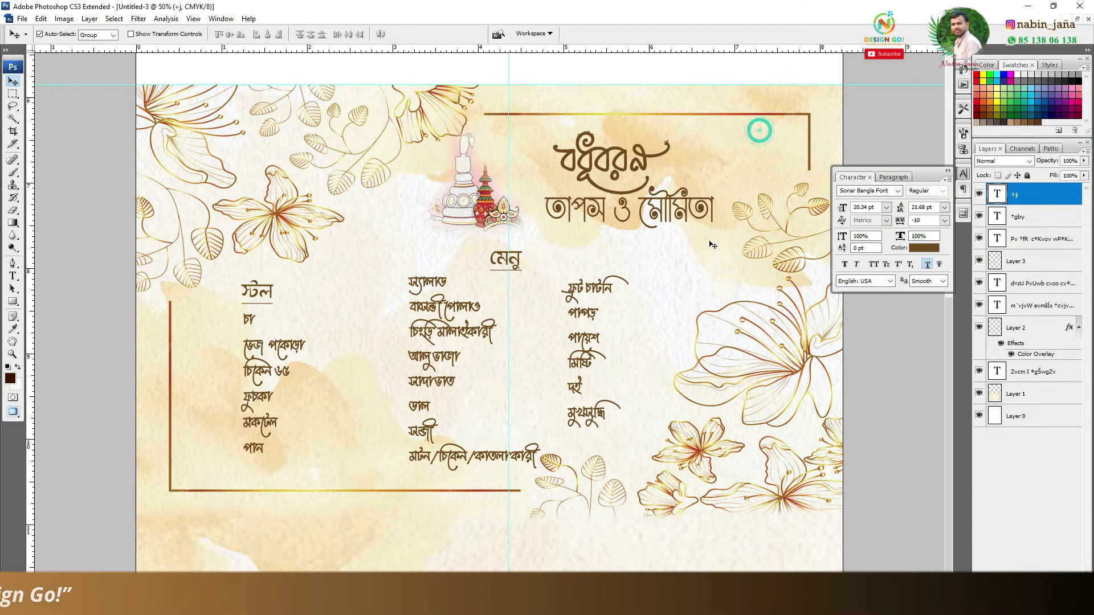
pyautogui.click(649, 162)
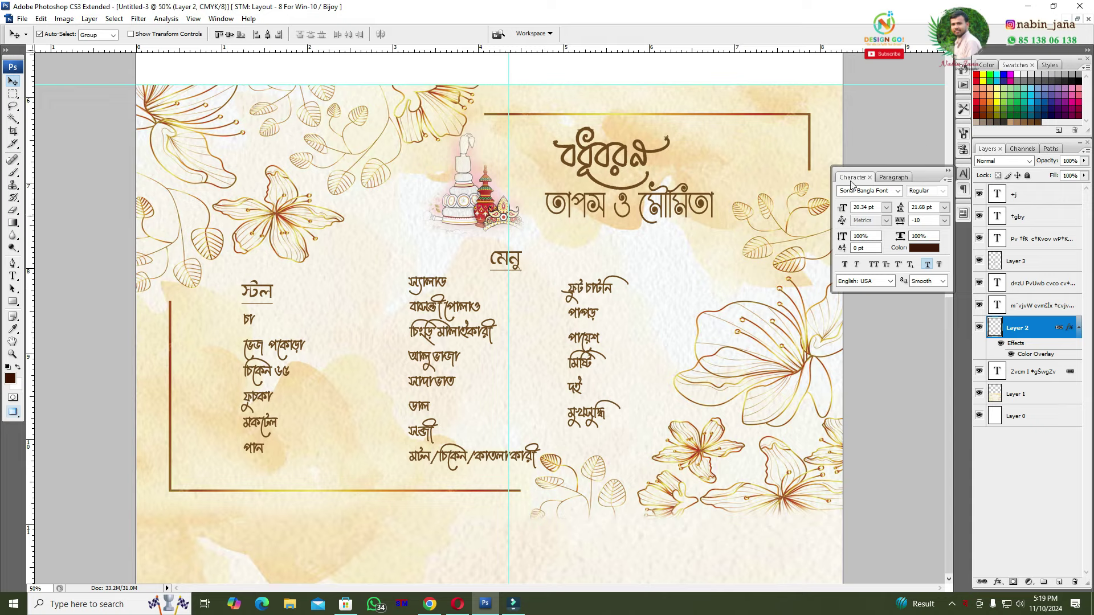
# Duplicate the মেনু heading below the couple's names and select its text for replacement.
pyautogui.click(1076, 19)
pyautogui.moveTo(263, 118)
pyautogui.mouseDown()
pyautogui.moveTo(512, 316)
pyautogui.moveTo(346, 184)
pyautogui.mouseUp()
pyautogui.click(740, 91)
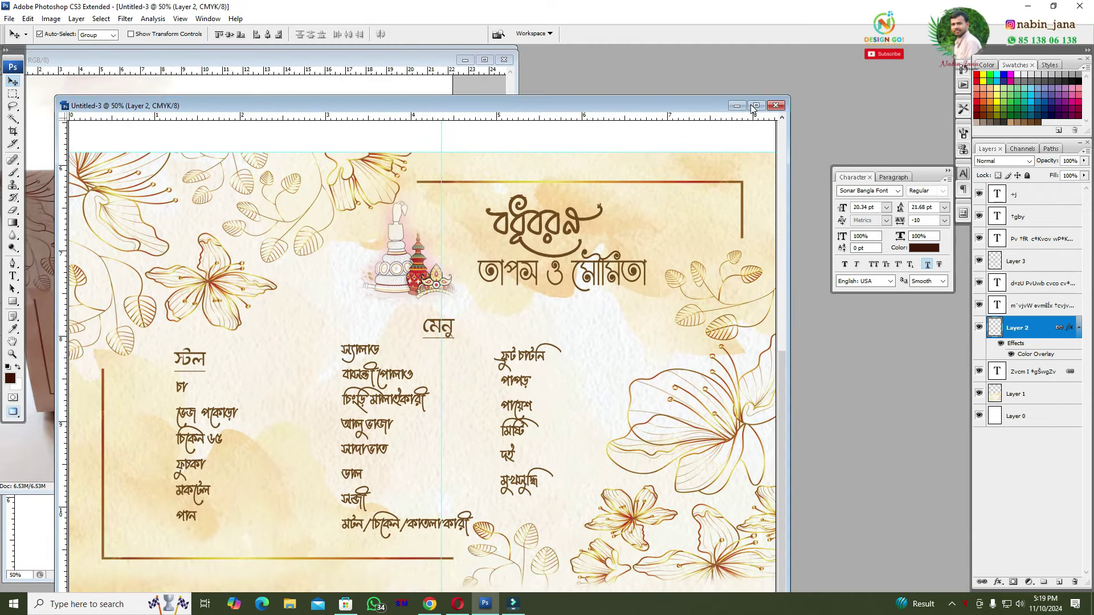
pyautogui.moveTo(522, 258); pyautogui.dragTo(620, 235)
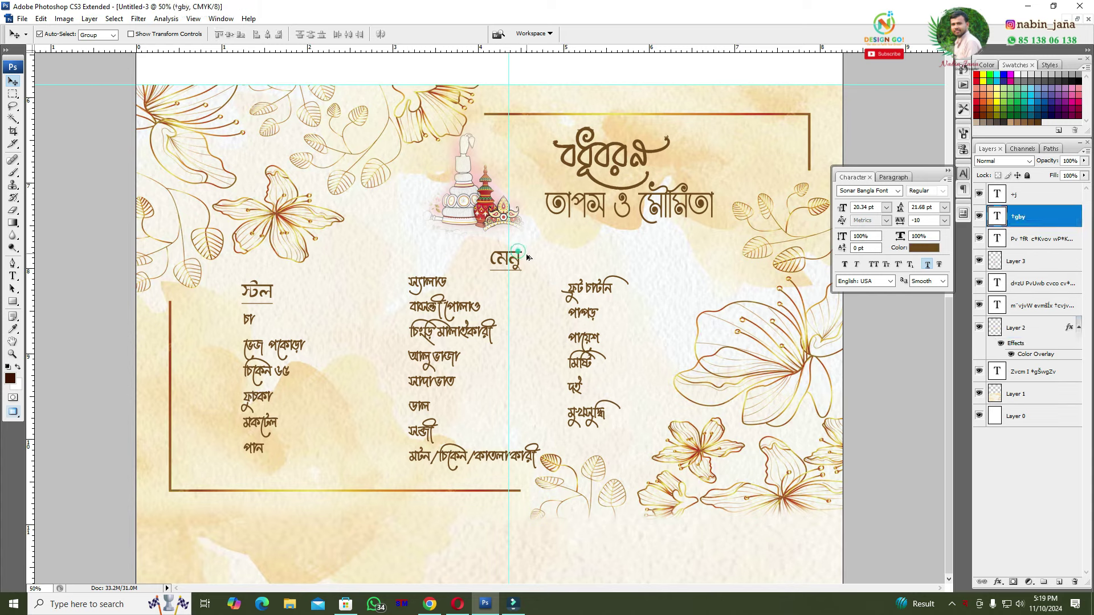
pyautogui.click(13, 277)
pyautogui.doubleClick(604, 236)
# Type the date ৩রা মার্চ,২০২৪ and scale the line down to about three-quarter size.
pyautogui.write('য মা')
pyautogui.hotkey('ctrl', 'a')
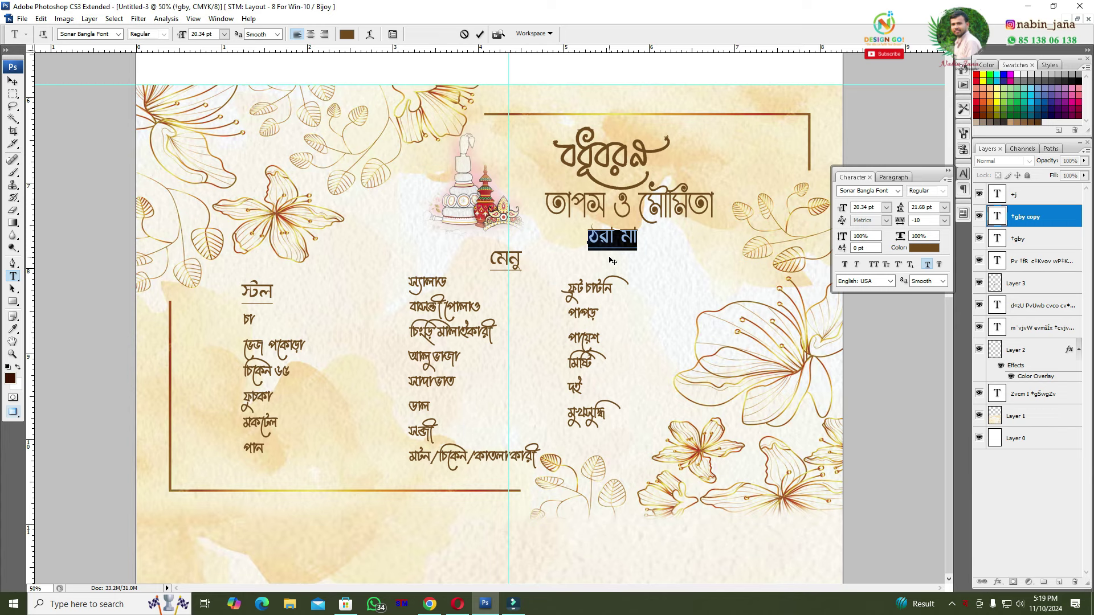
pyautogui.write('এ')
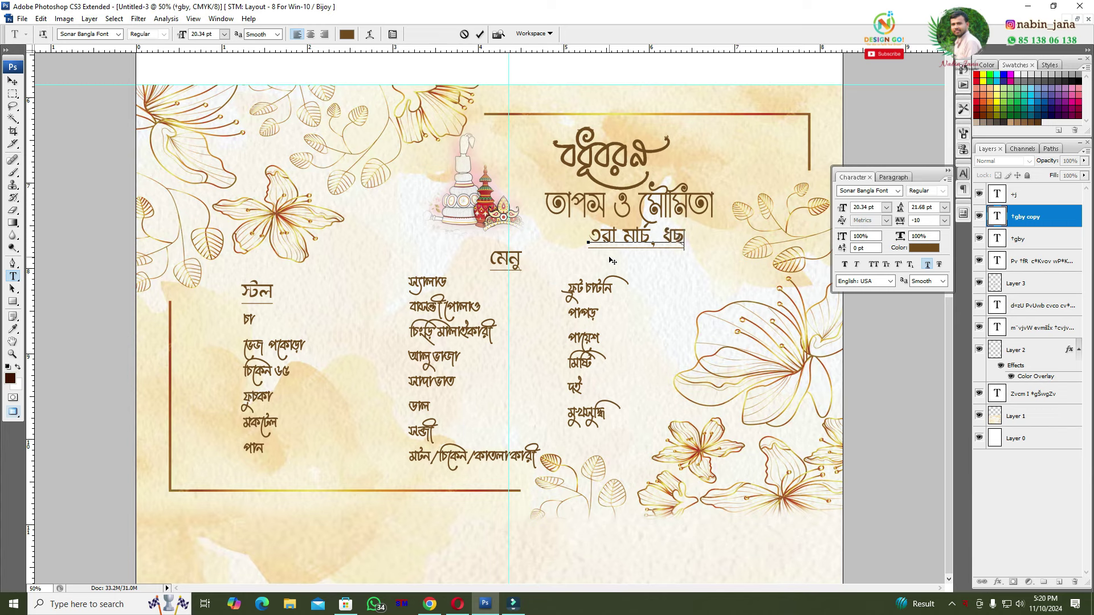
pyautogui.press('BackSpace')
pyautogui.press('BackSpace')
pyautogui.press('BackSpace')
pyautogui.click(12, 81)
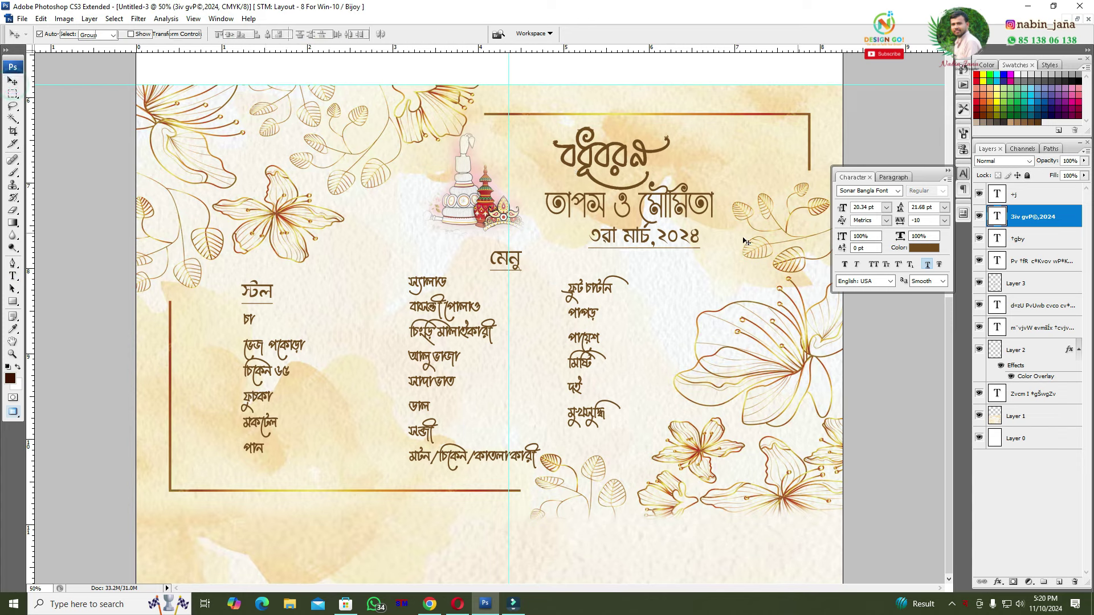
pyautogui.hotkey('ctrl', 't')
pyautogui.moveTo(698, 222); pyautogui.dragTo(656, 231)
pyautogui.press('Return')
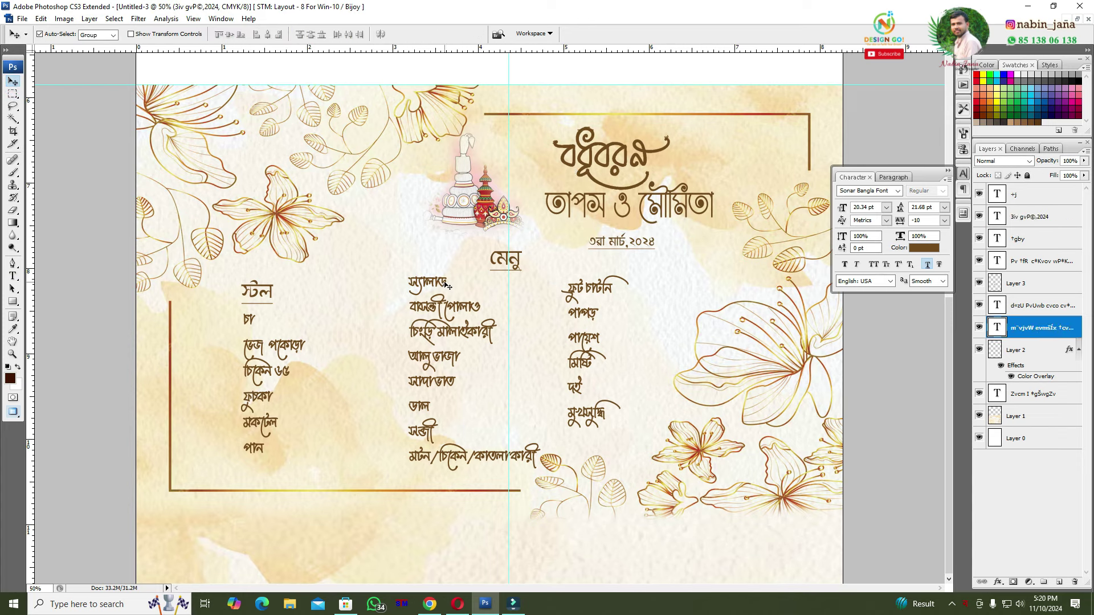
pyautogui.moveTo(448, 287); pyautogui.dragTo(439, 284)
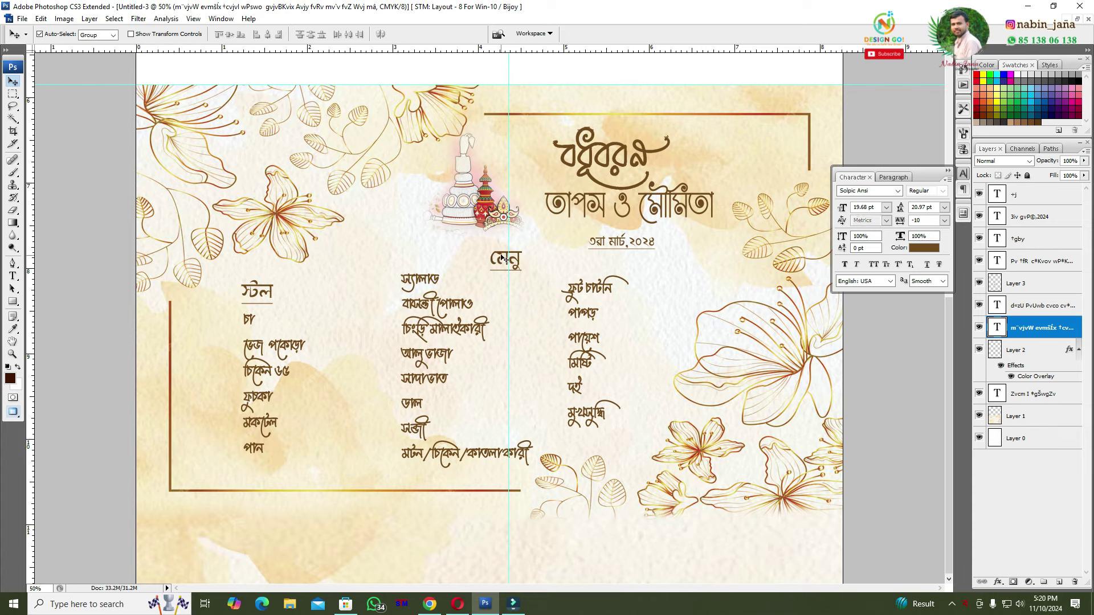
pyautogui.moveTo(503, 260); pyautogui.dragTo(493, 257)
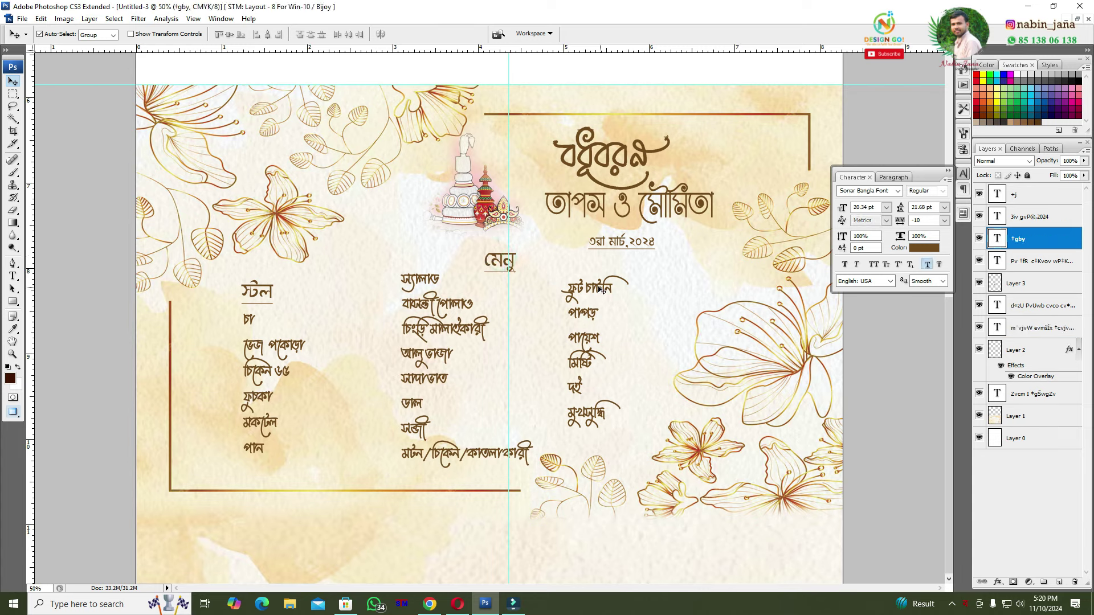
pyautogui.moveTo(603, 291); pyautogui.dragTo(586, 286)
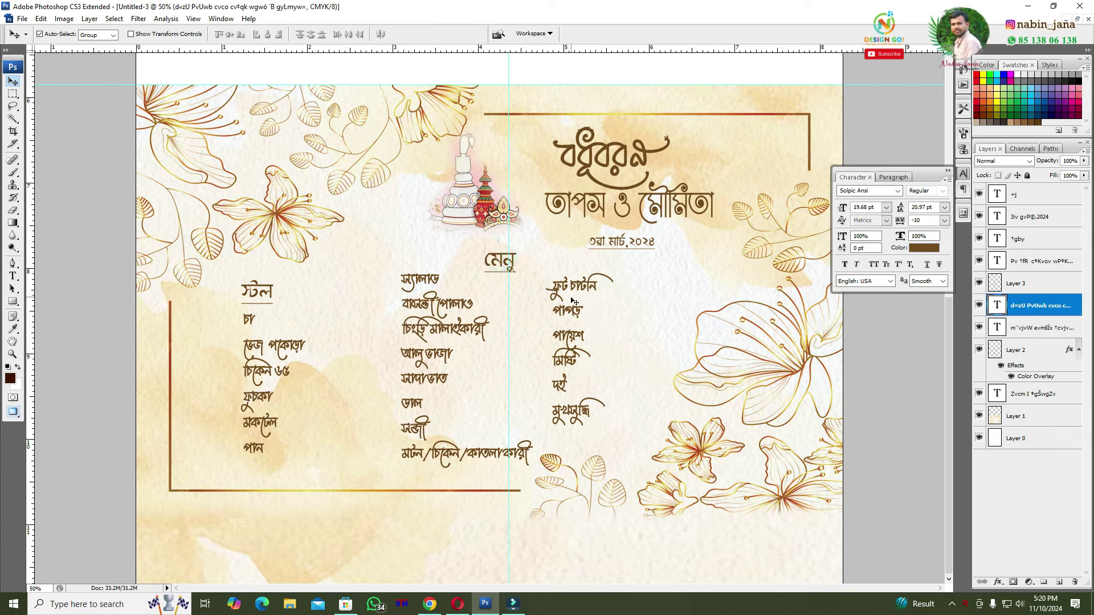
pyautogui.click(274, 290)
pyautogui.hotkey('ctrl', '-')
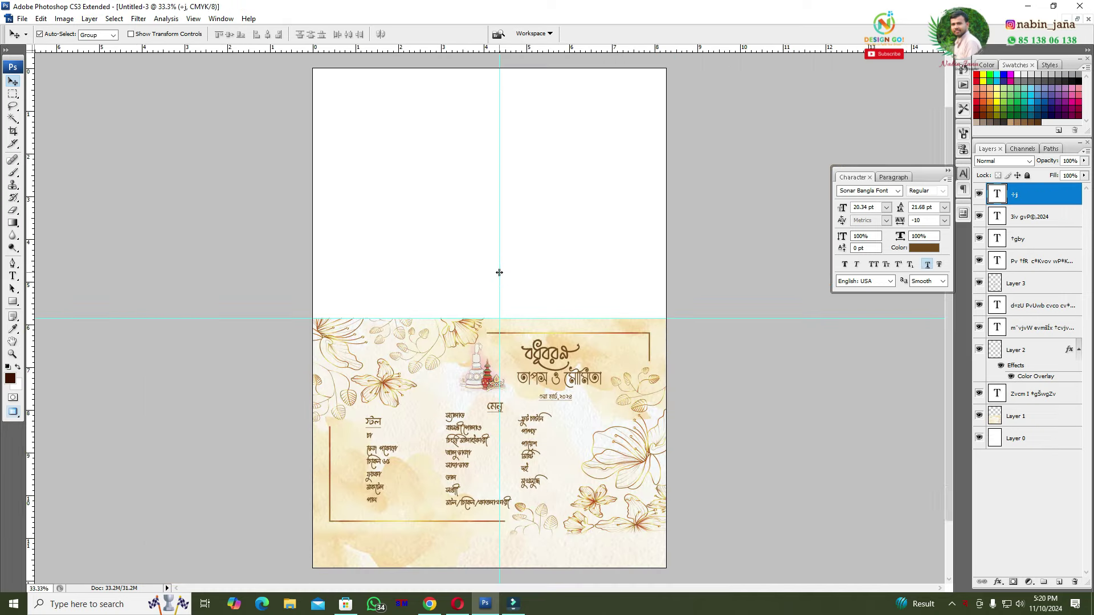
pyautogui.hotkey('ctrl', '+')
pyautogui.hotkey('ctrl', '+')
pyautogui.moveTo(584, 440); pyautogui.dragTo(362, 202)
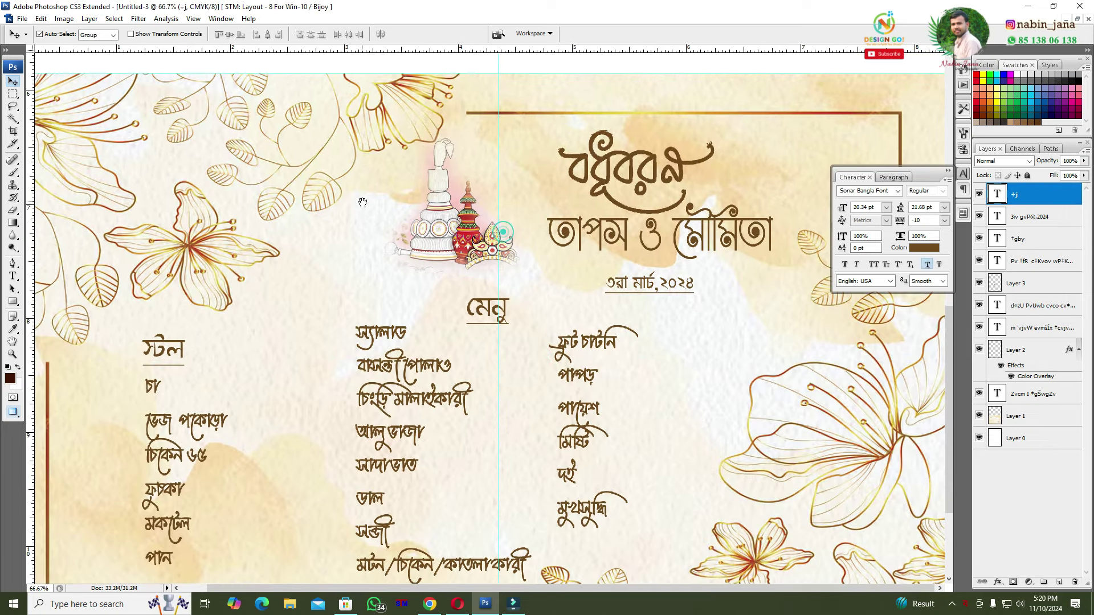
pyautogui.click(10, 379)
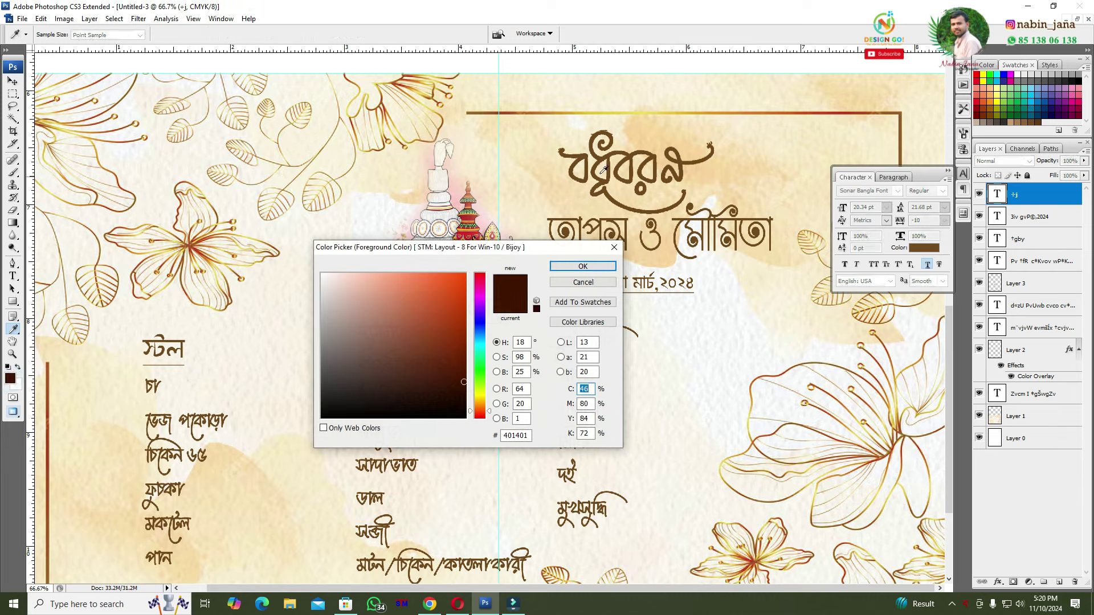
pyautogui.click(625, 160)
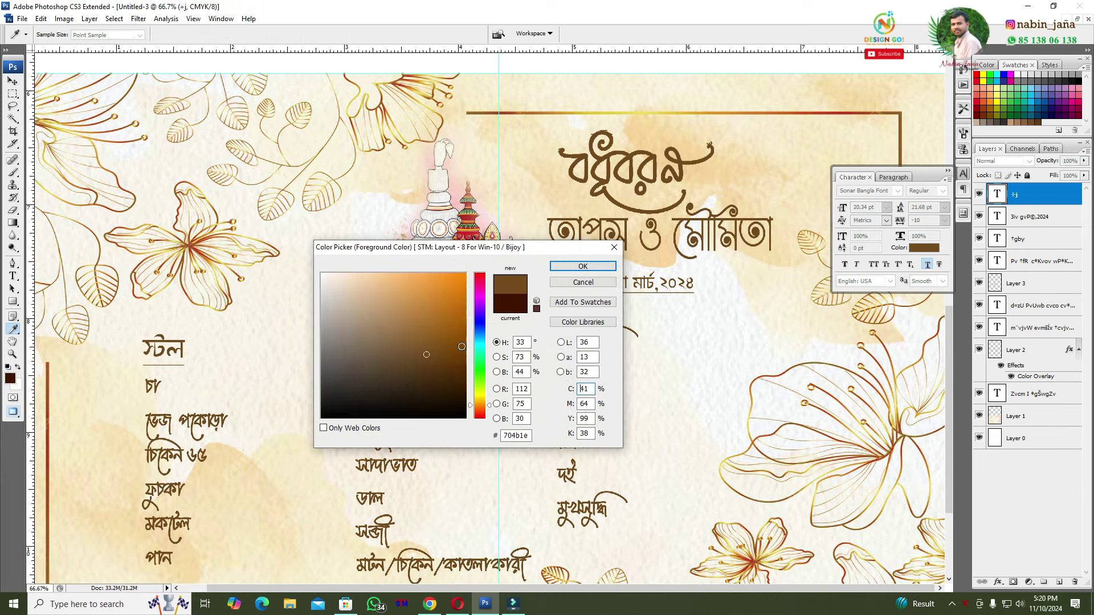
pyautogui.click(1039, 117)
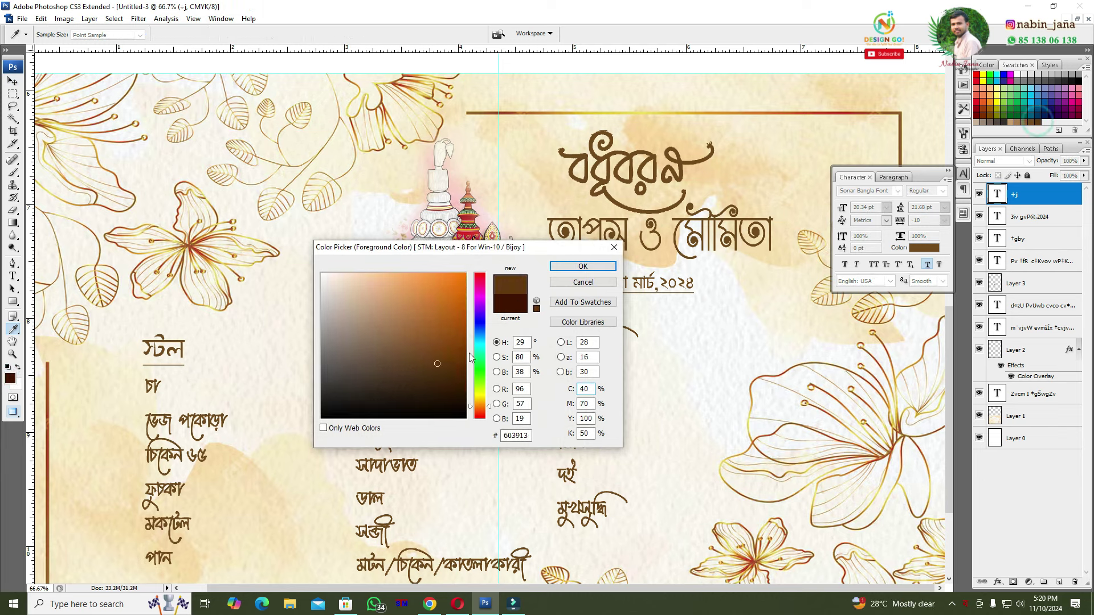
pyautogui.click(596, 266)
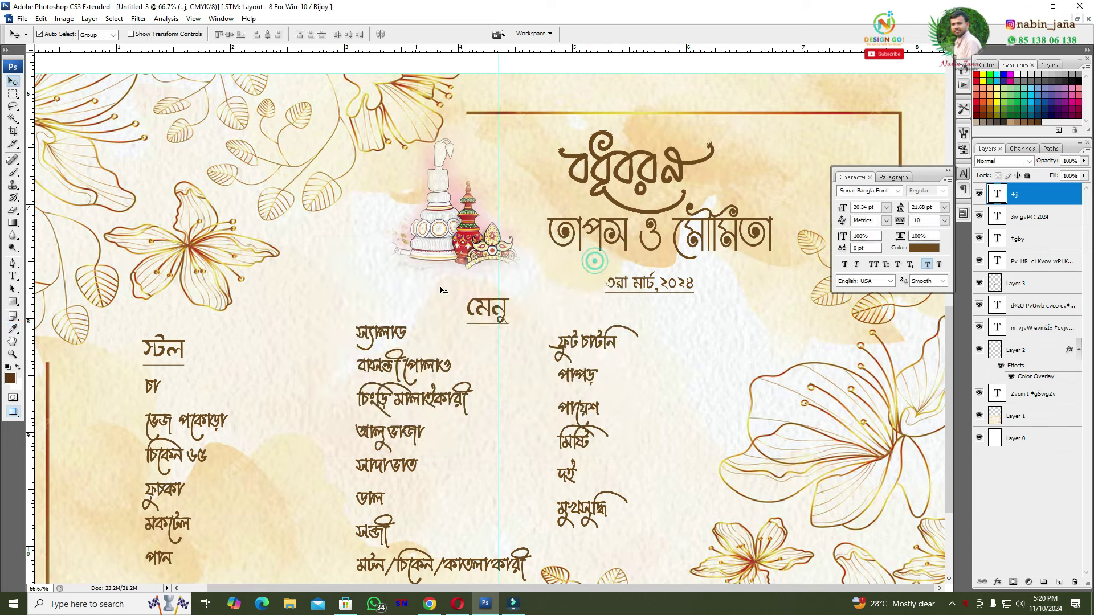
pyautogui.scroll(-3, 313, 296)
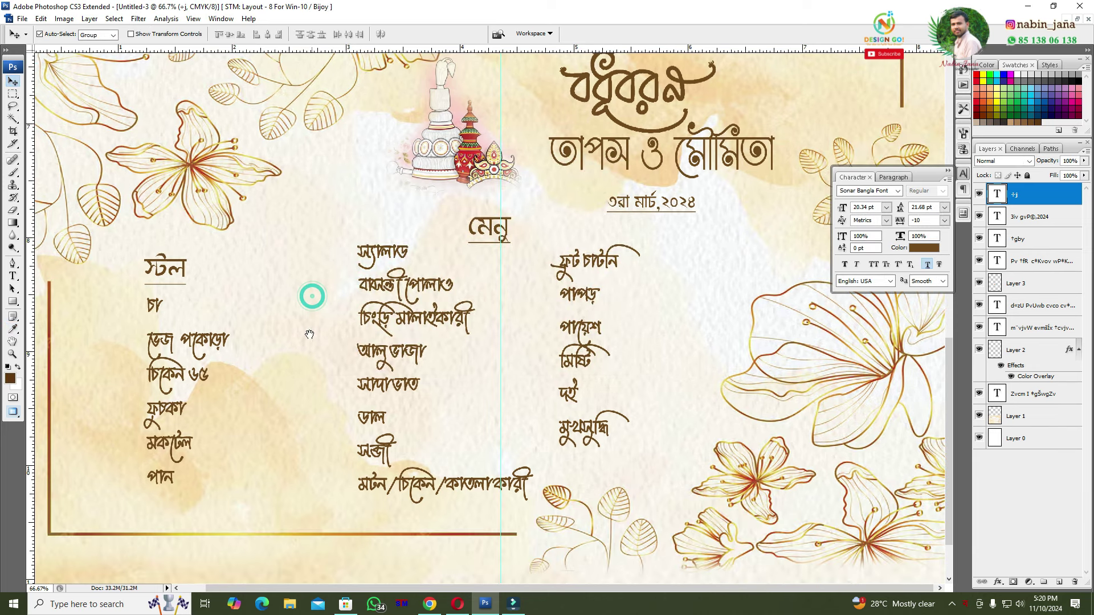
pyautogui.scroll(2, 687, 382)
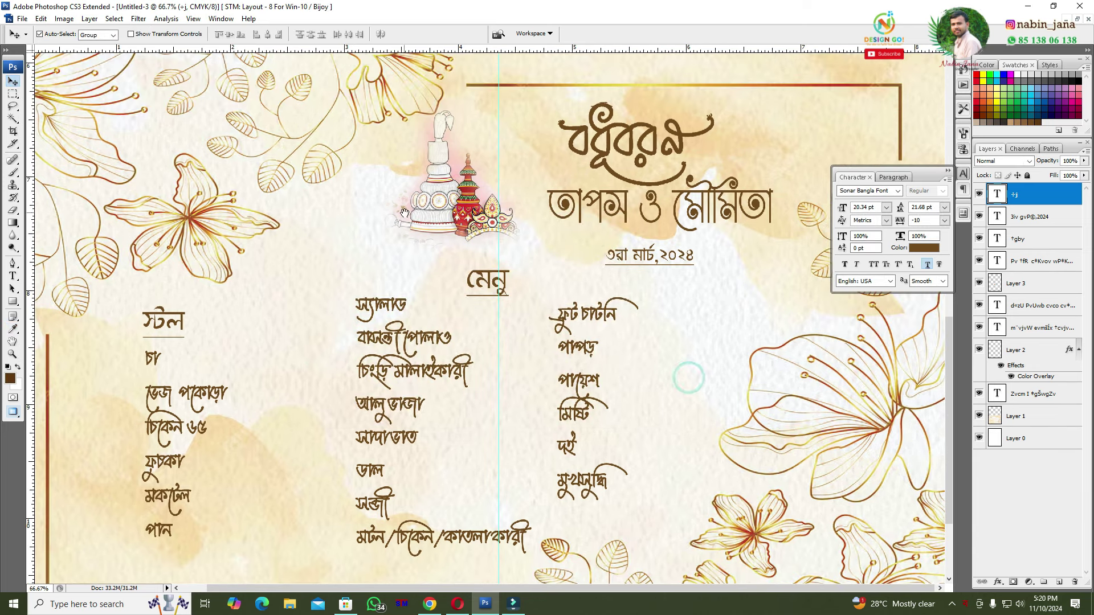
pyautogui.click(723, 166)
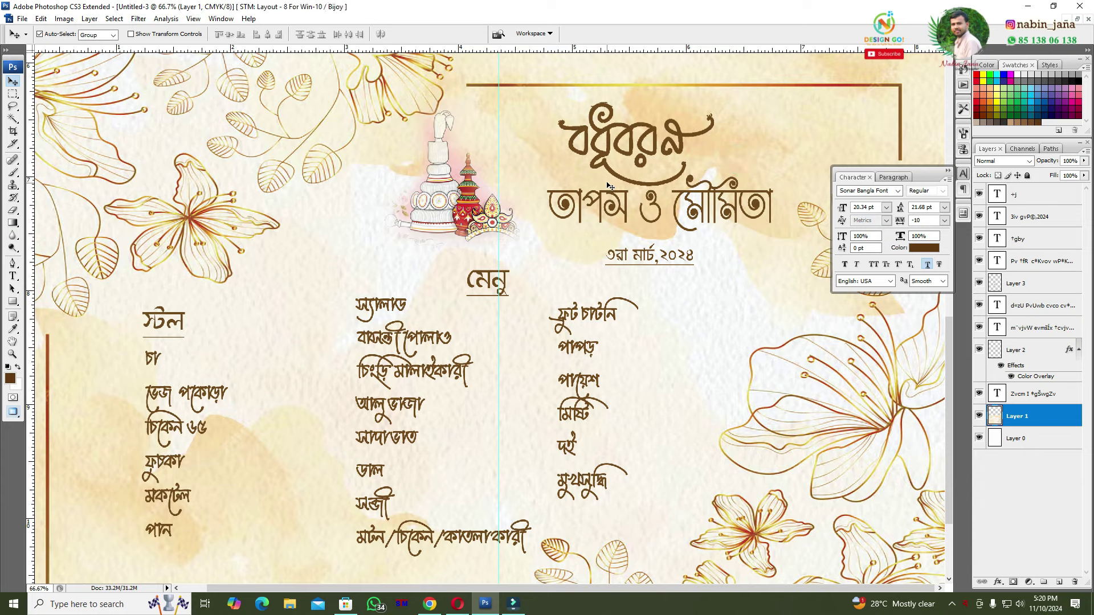
pyautogui.moveTo(680, 202); pyautogui.dragTo(634, 210)
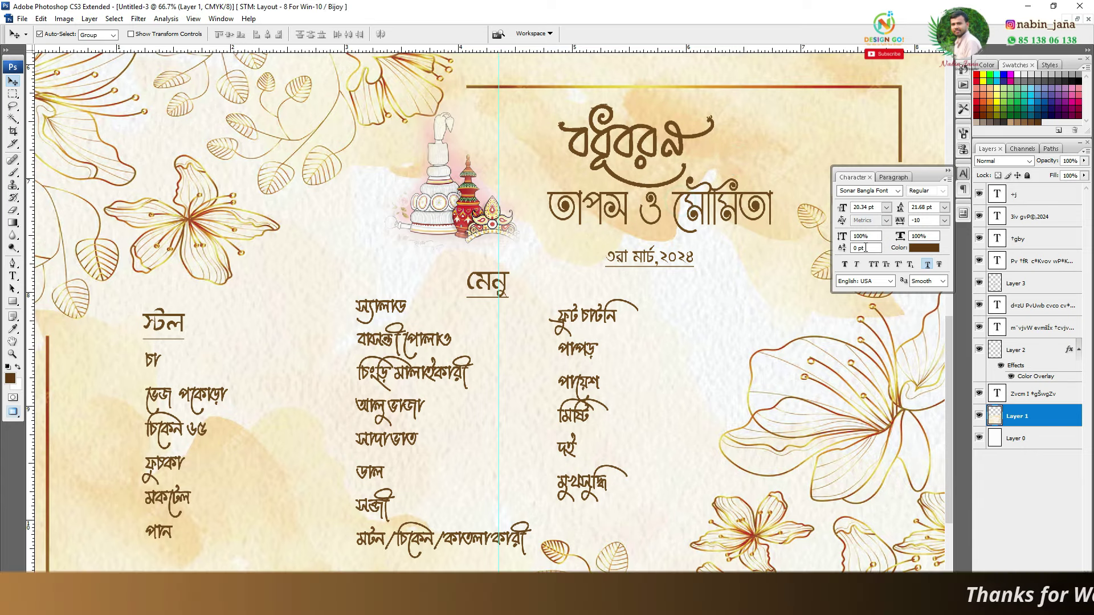
pyautogui.click(918, 251)
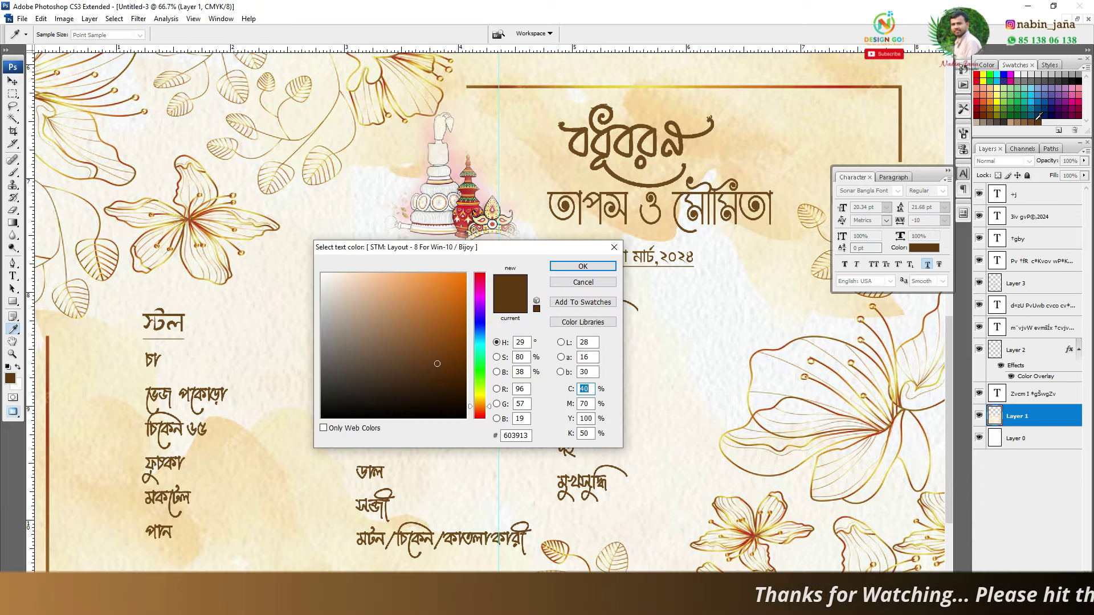
pyautogui.click(583, 266)
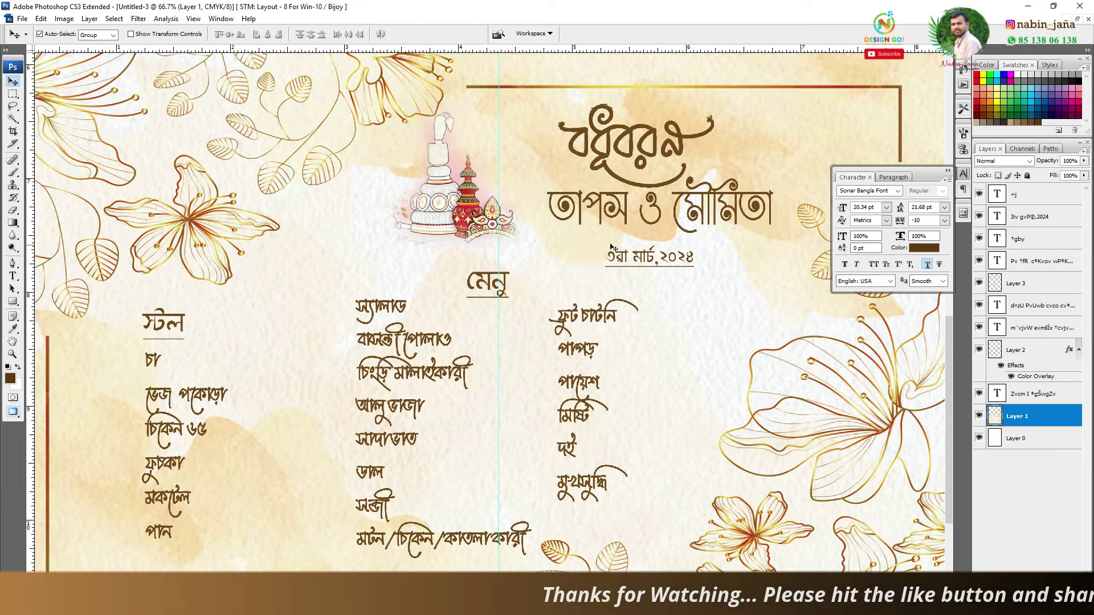
pyautogui.scroll(-1, 659, 300)
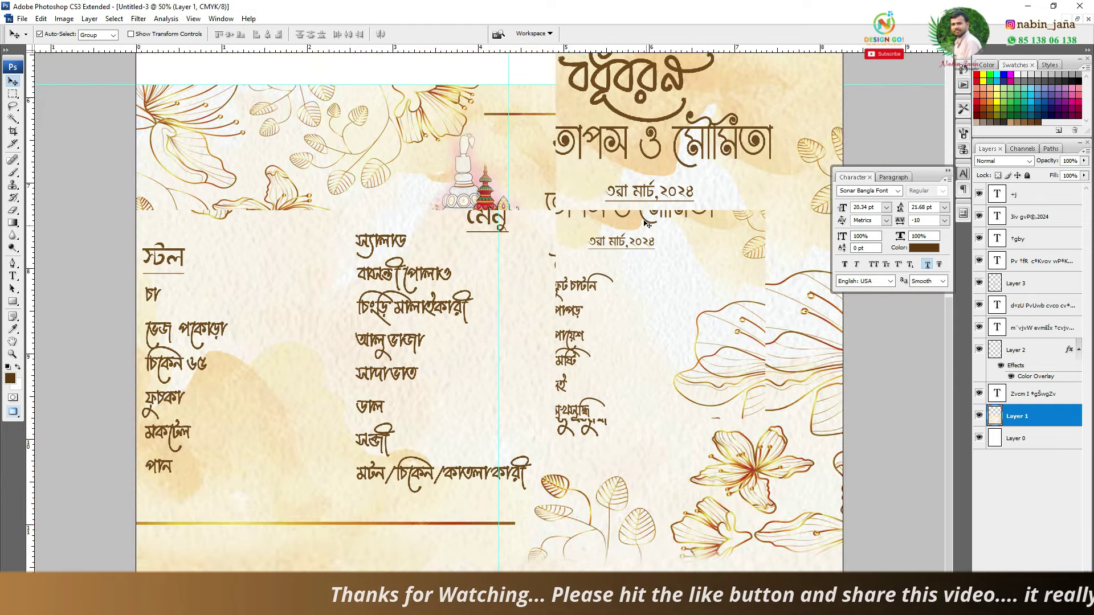
# Hide the white background Layer 0 so the empty top half becomes transparent.
pyautogui.hotkey('ctrl', '-')
pyautogui.hotkey('ctrl', '-')
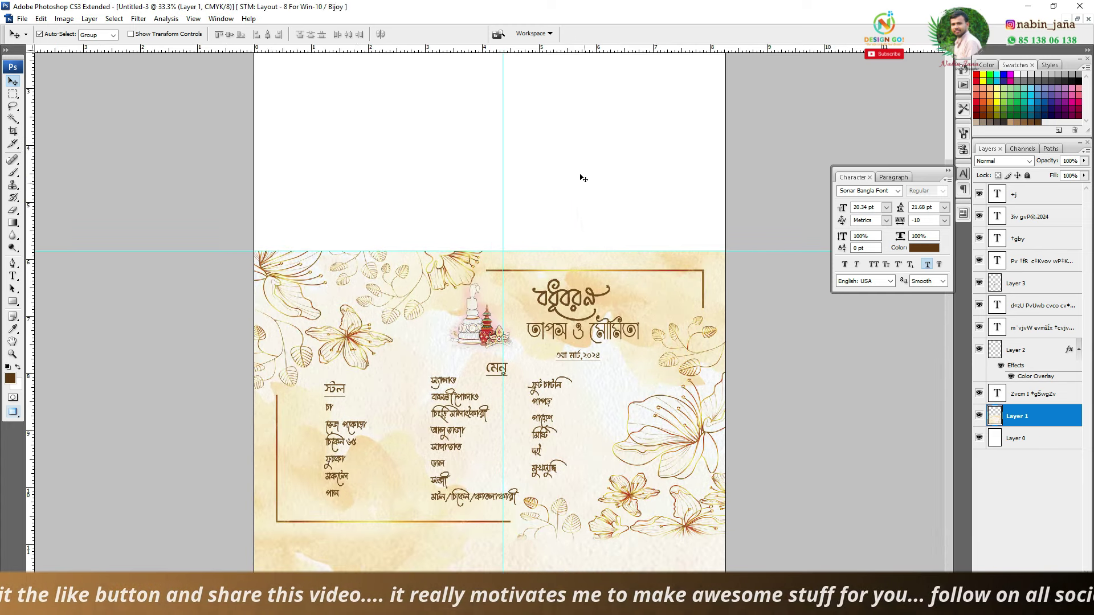
pyautogui.click(598, 141)
pyautogui.click(979, 438)
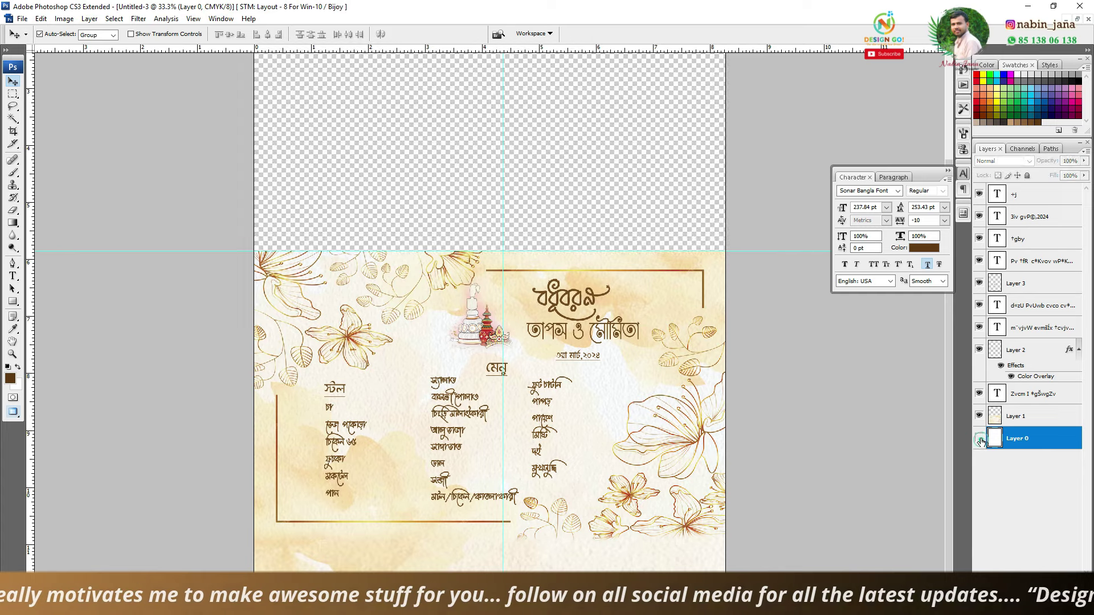
pyautogui.click(609, 200)
pyautogui.hotkey('ctrl', '+')
pyautogui.hotkey('ctrl', '+')
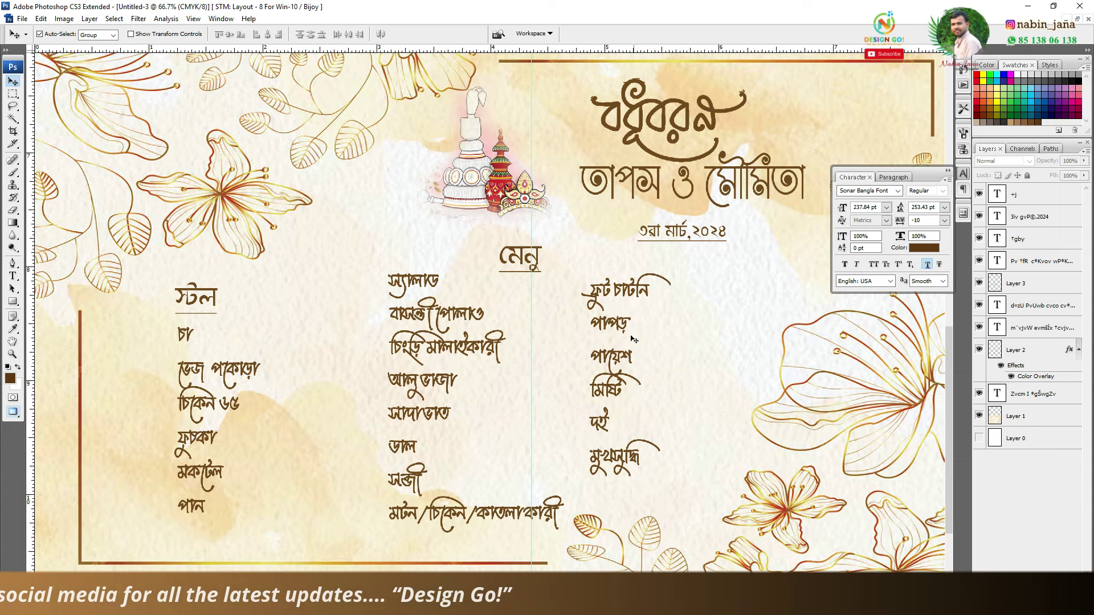
# Nudge the third menu column slightly upward and compare it with the printed-card photo.
pyautogui.moveTo(621, 292); pyautogui.dragTo(621, 286)
pyautogui.moveTo(627, 50)
pyautogui.mouseDown()
pyautogui.moveTo(590, 259)
pyautogui.moveTo(648, 5)
pyautogui.mouseUp()
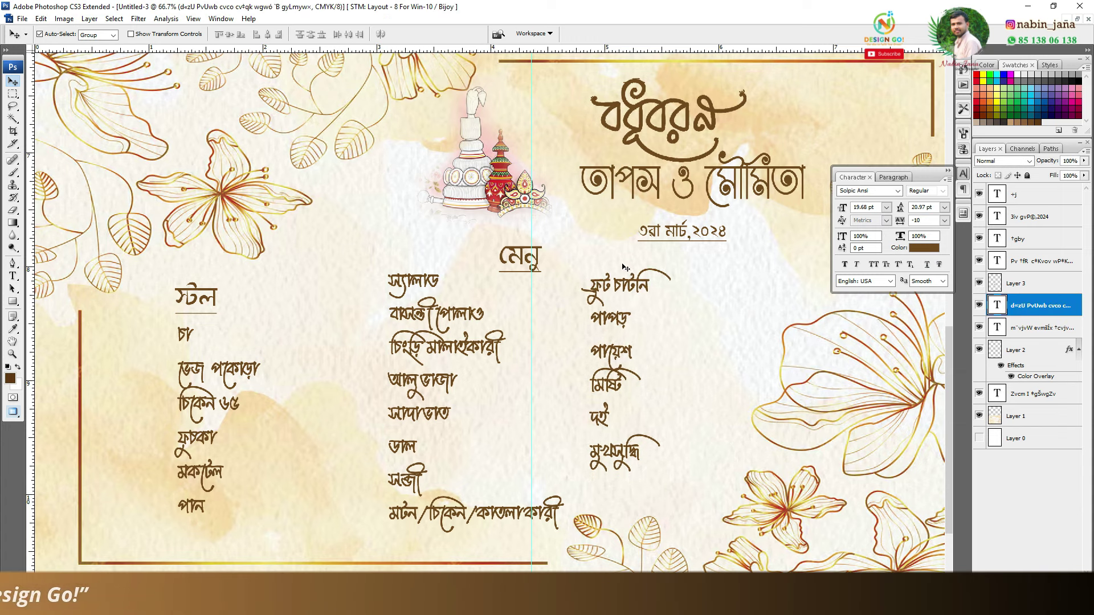
pyautogui.hotkey('ctrl', '-')
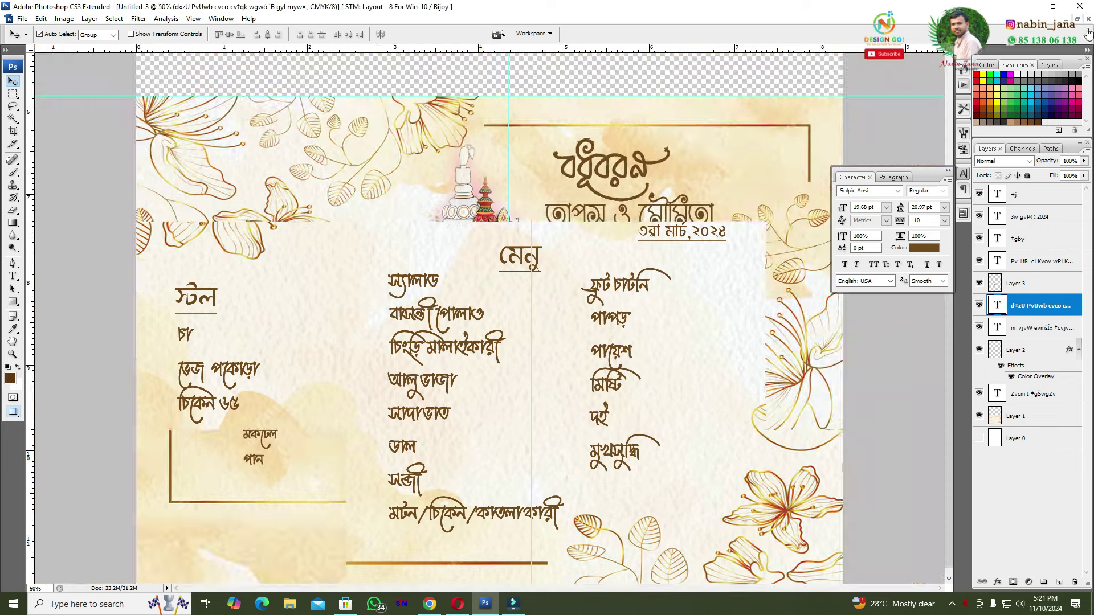
pyautogui.click(1078, 19)
pyautogui.moveTo(349, 106)
pyautogui.mouseDown()
pyautogui.moveTo(679, 94)
pyautogui.moveTo(467, 83)
pyautogui.mouseUp()
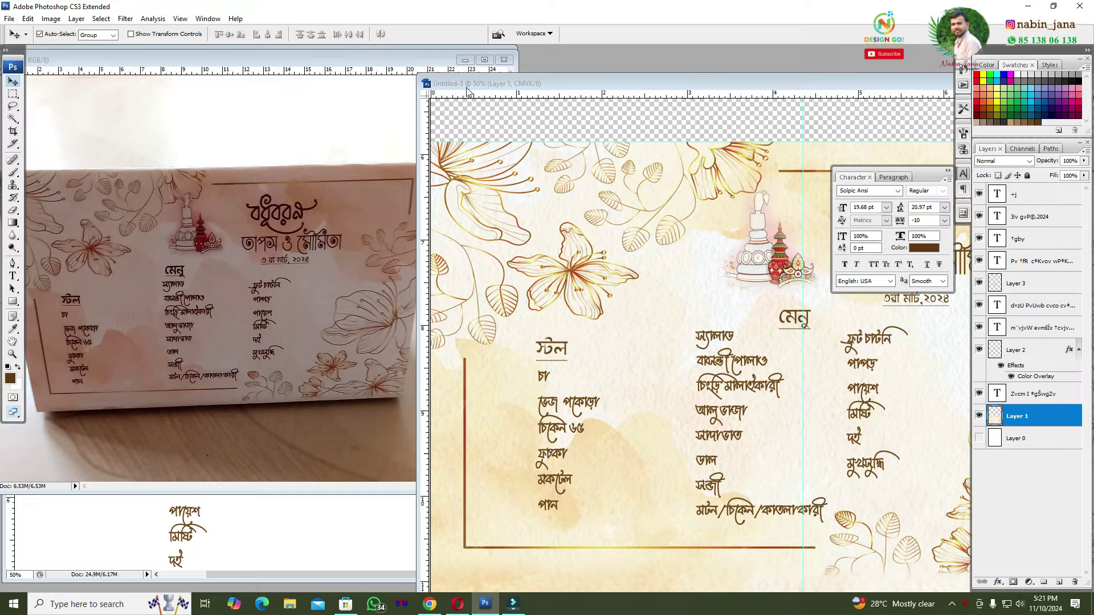
pyautogui.doubleClick(467, 85)
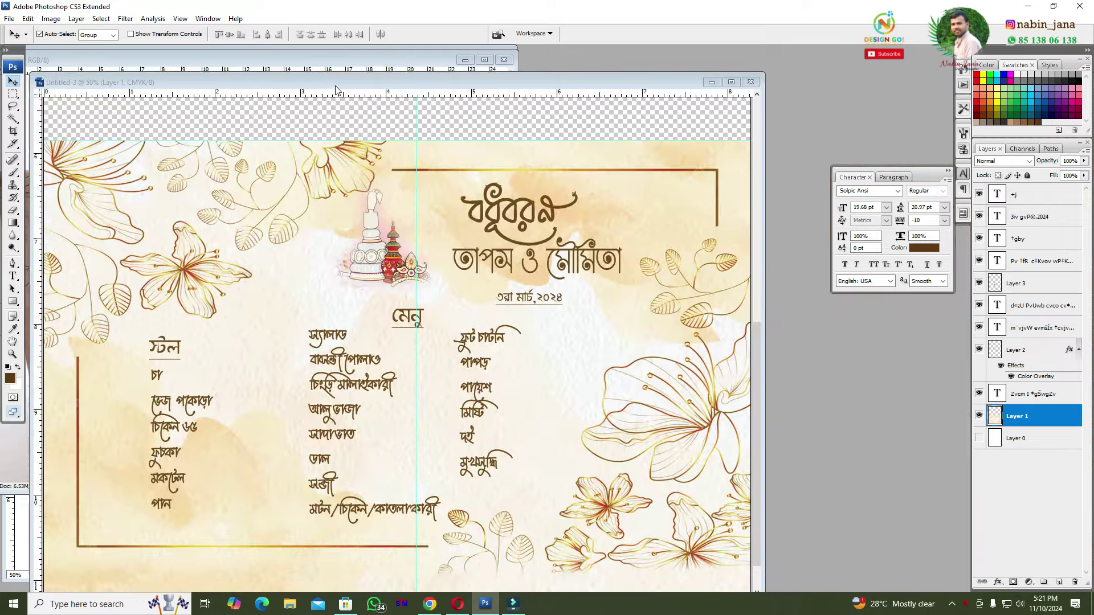
# Copy the whole card onto a new layer and move the copy into the page's top half.
pyautogui.scroll(-1, 638, 122)
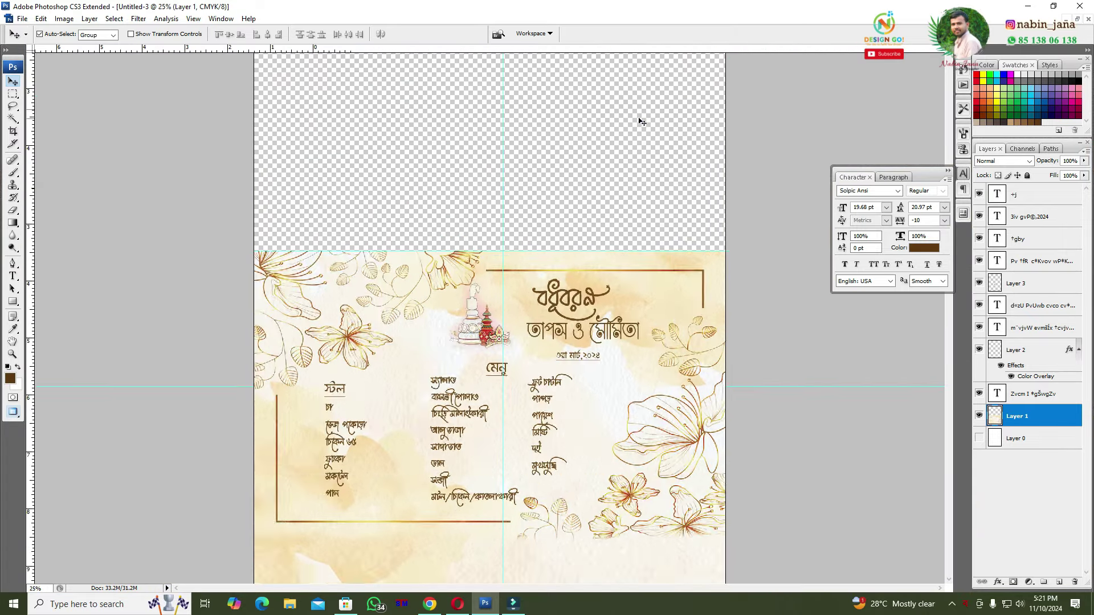
pyautogui.scroll(-1, 590, 219)
pyautogui.scroll(1, 581, 242)
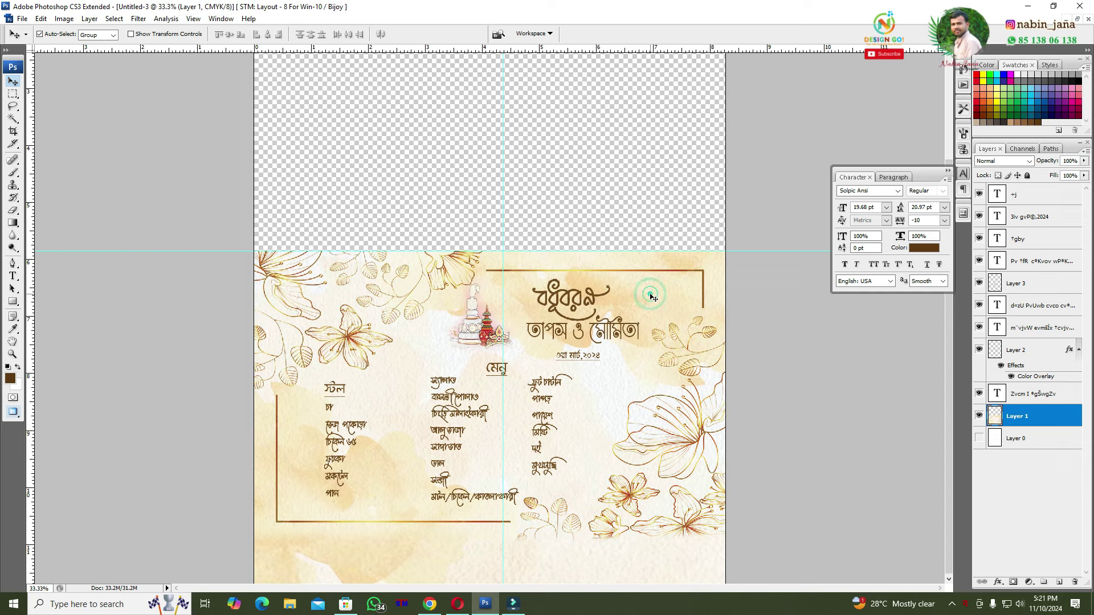
pyautogui.hotkey('ctrl', 'a')
pyautogui.hotkey('ctrl', 'j')
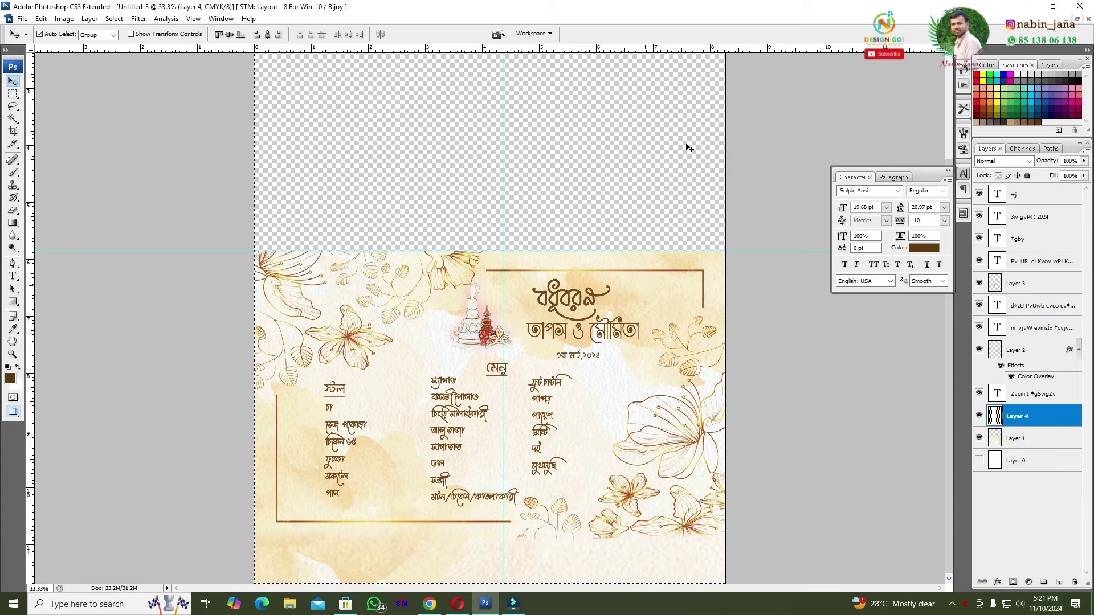
pyautogui.moveTo(689, 148); pyautogui.dragTo(668, 141)
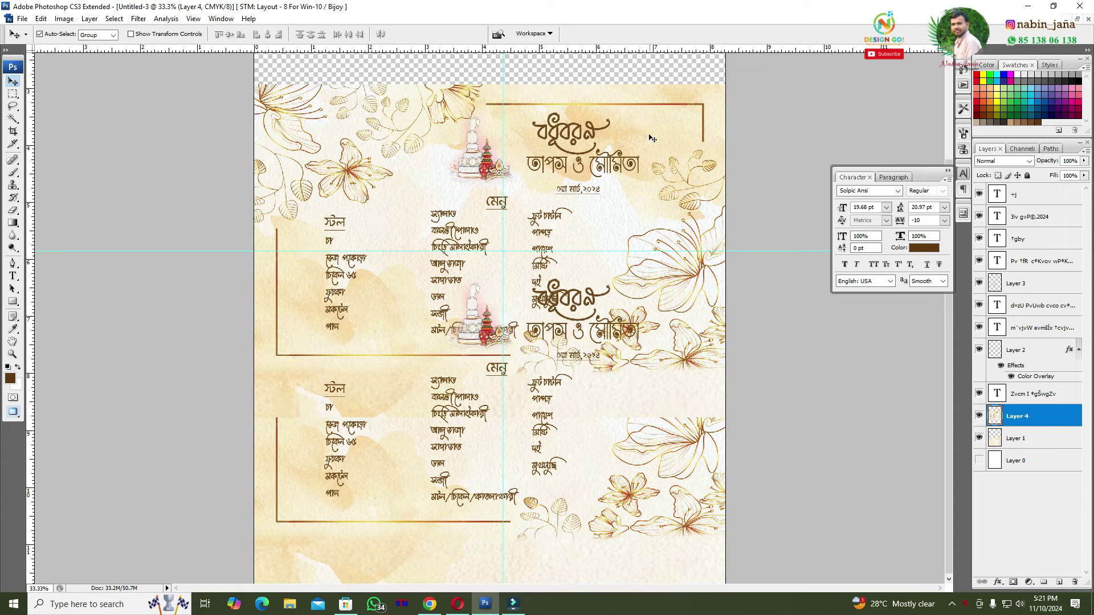
pyautogui.hotkey('ctrl', '-')
pyautogui.moveTo(608, 260)
pyautogui.mouseDown()
pyautogui.moveTo(651, 160)
pyautogui.moveTo(604, 144)
pyautogui.mouseUp()
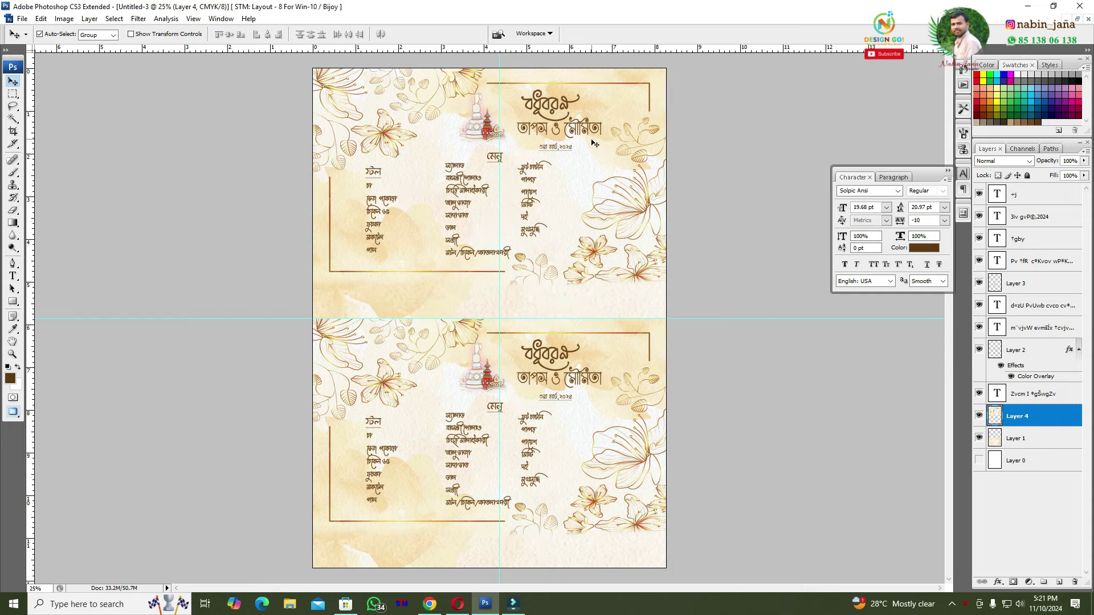
# Flip the card copy vertically and horizontally so it sits upside down.
pyautogui.hotkey('ctrl', 't')
pyautogui.rightClick(591, 139)
pyautogui.click(638, 297)
pyautogui.rightClick(641, 301)
pyautogui.click(624, 359)
pyautogui.press('Return')
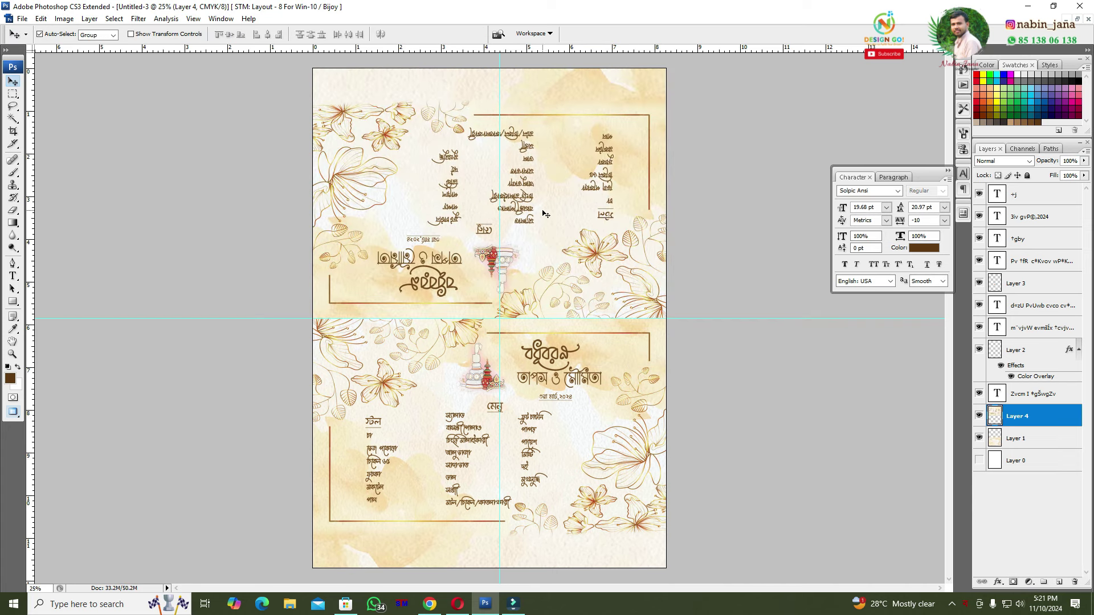
# Hide the guides and check the full two-card page.
pyautogui.hotkey('ctrl', 'h')
pyautogui.hotkey('ctrl', '+')
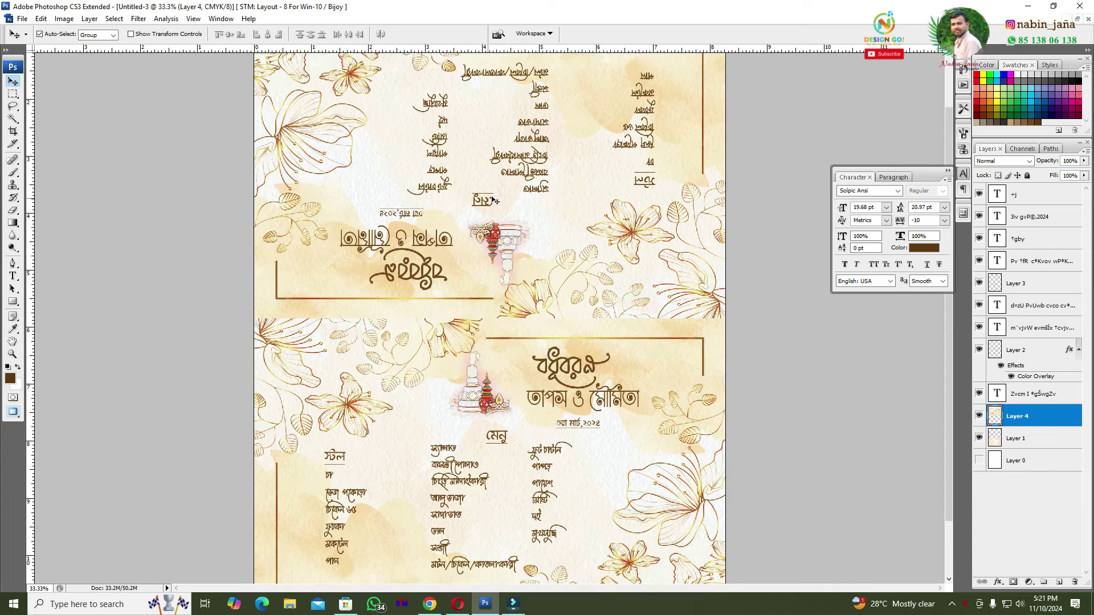
pyautogui.hotkey('ctrl', '-')
pyautogui.hotkey('ctrl', '+')
pyautogui.hotkey('ctrl', '-')
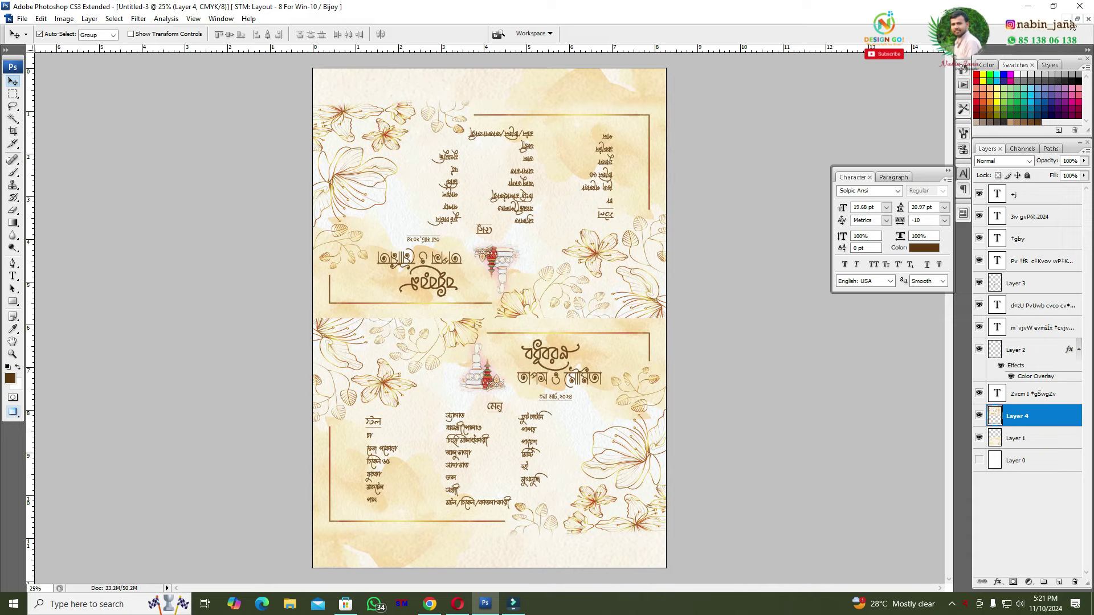
pyautogui.click(1077, 19)
pyautogui.moveTo(476, 70); pyautogui.dragTo(608, 109)
pyautogui.click(454, 80)
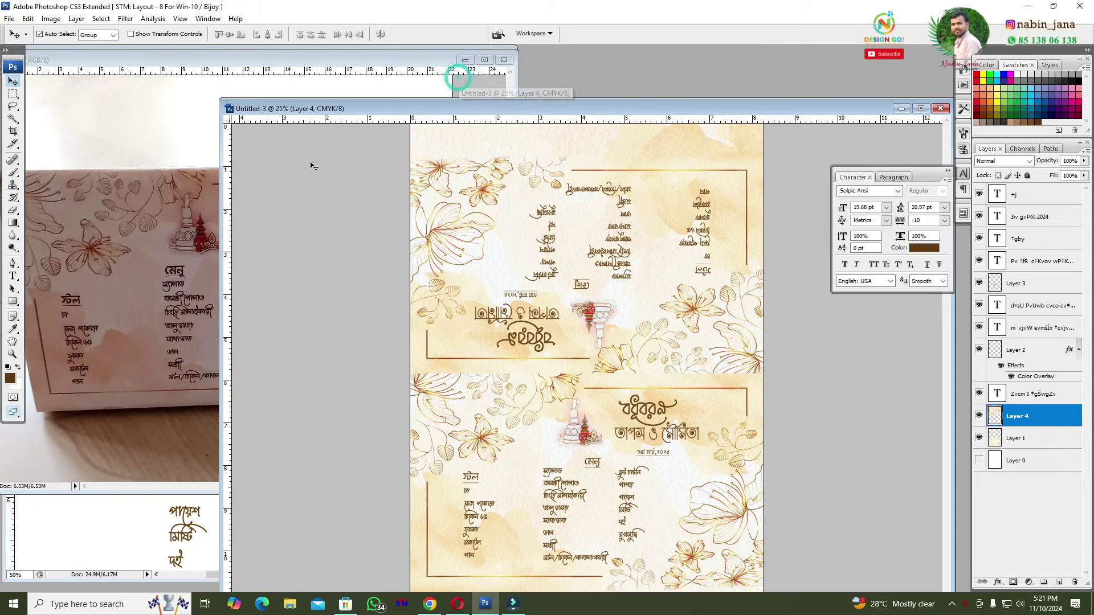
pyautogui.click(289, 58)
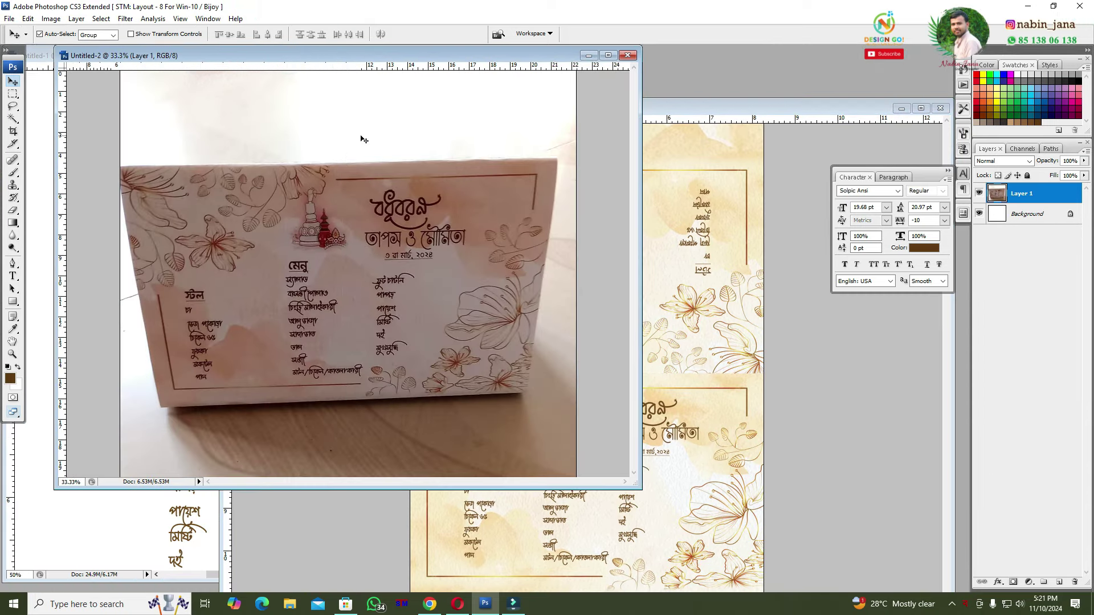
pyautogui.hotkey('ctrl', '-')
pyautogui.hotkey('ctrl', '+')
pyautogui.click(695, 204)
pyautogui.moveTo(712, 109); pyautogui.dragTo(553, 107)
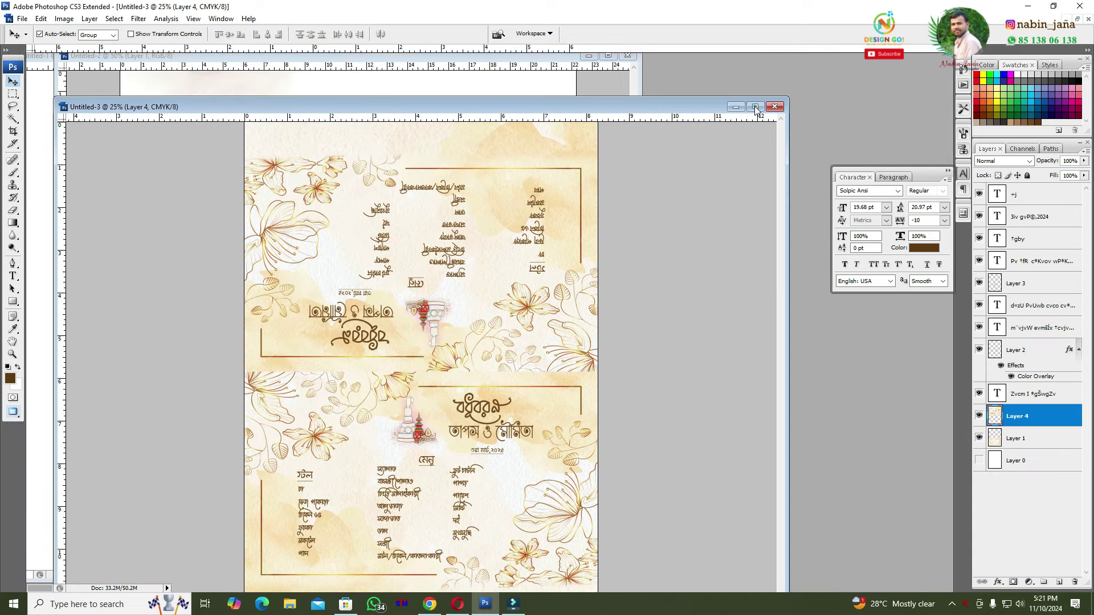
pyautogui.click(755, 106)
pyautogui.hotkey('ctrl', '+')
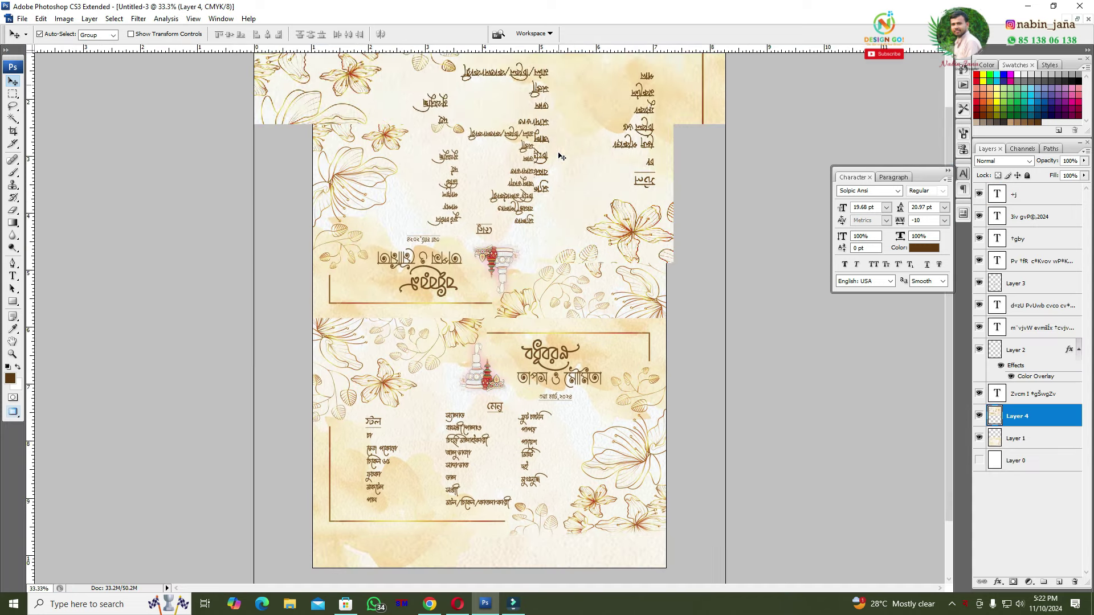
pyautogui.hotkey('ctrl', '0')
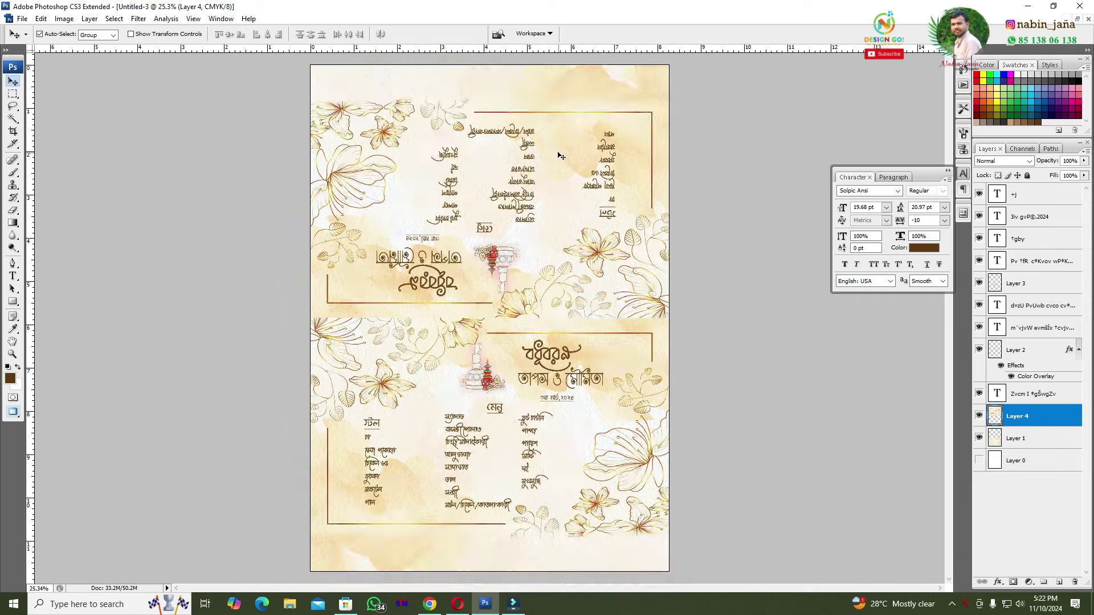
# Switch to the web browser and open the Design Go! YouTube channel.
pyautogui.click(457, 604)
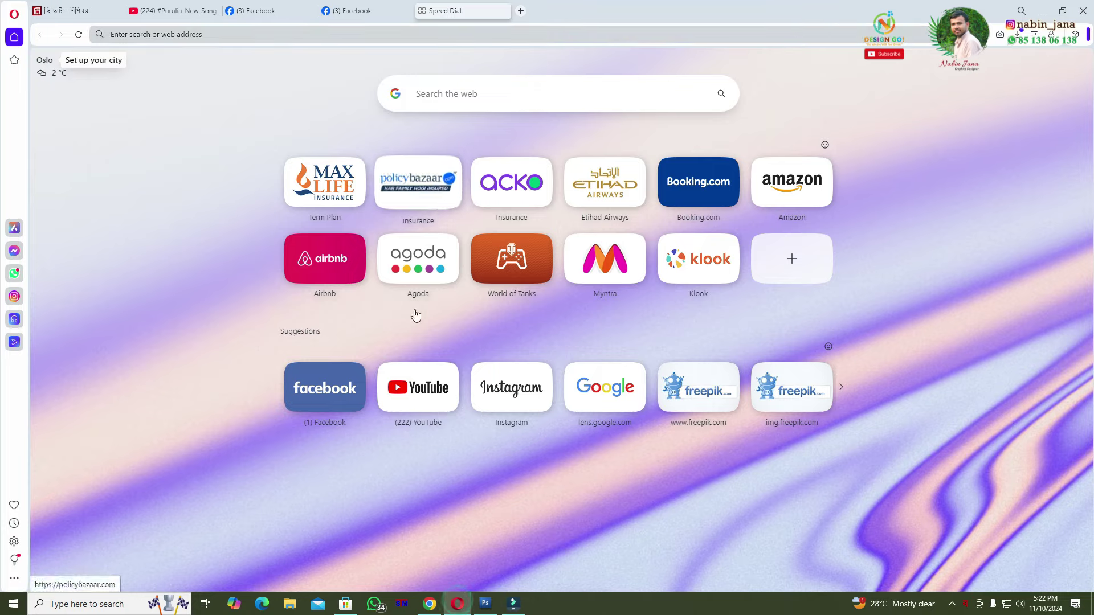
pyautogui.click(430, 605)
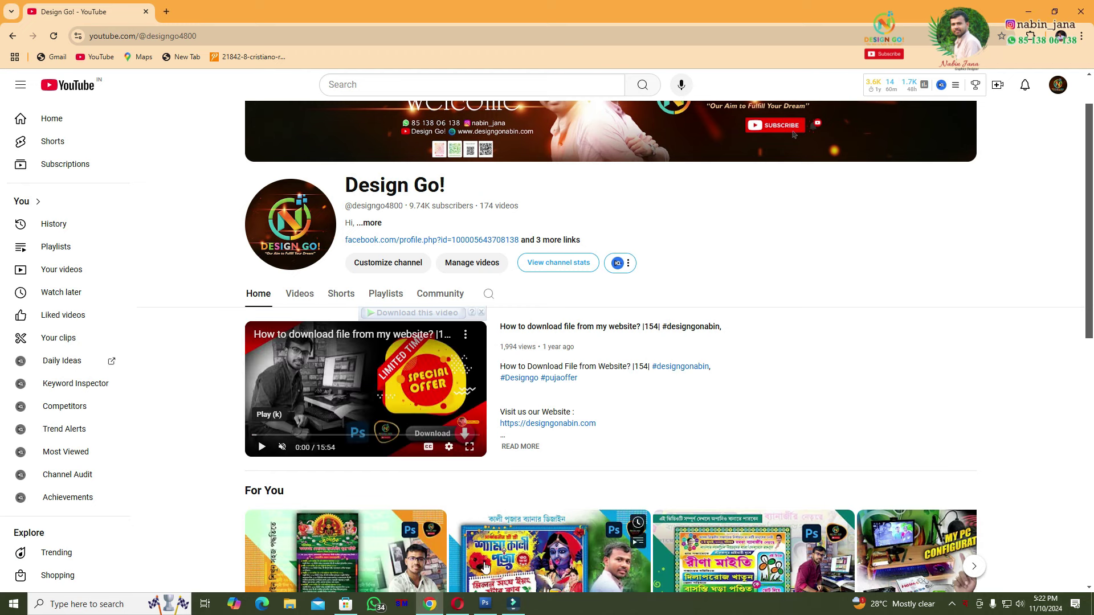